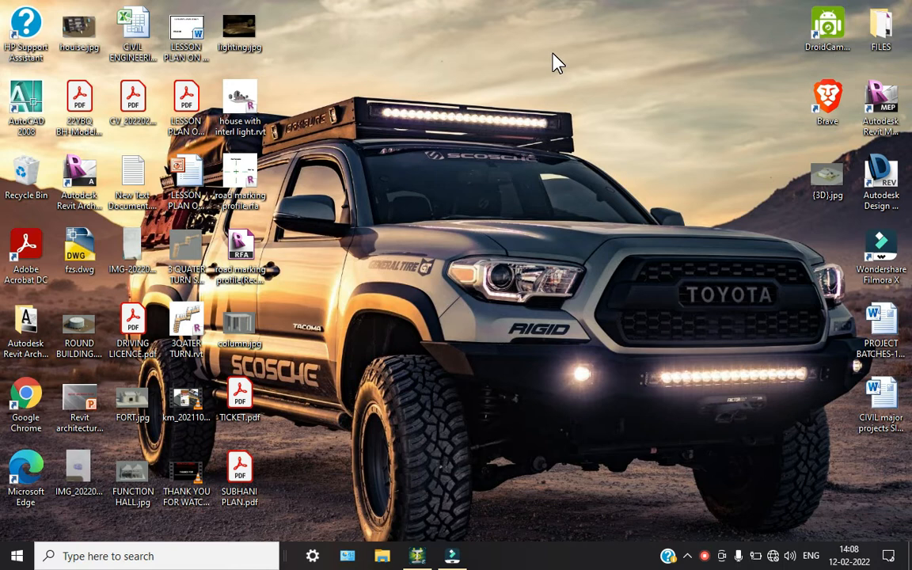
pyautogui.rightClick(542, 63)
pyautogui.click(566, 94)
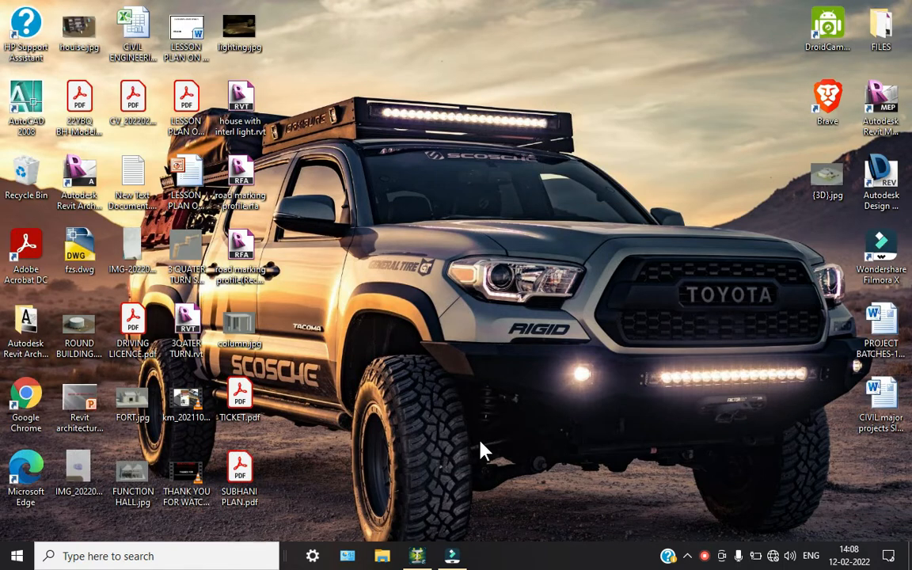
pyautogui.rightClick(428, 138)
pyautogui.click(445, 172)
# Step: Switch to STAAD.Pro and create a new Space model named ARCH in meters and kilonewtons, starting with Add Beam
pyautogui.click(420, 557)
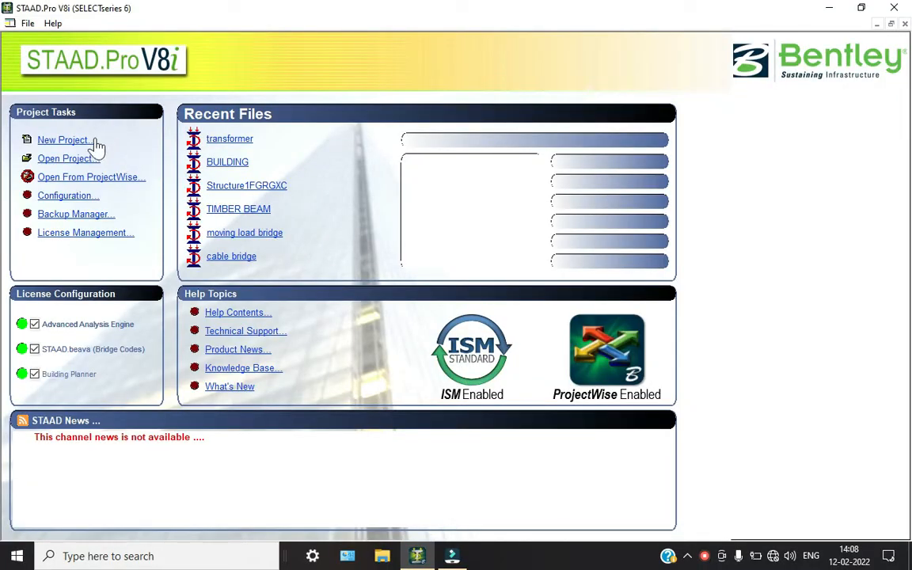
pyautogui.click(68, 140)
pyautogui.click(320, 166)
pyautogui.click(507, 183)
pyautogui.doubleClick(508, 184)
pyautogui.write('ARCH')
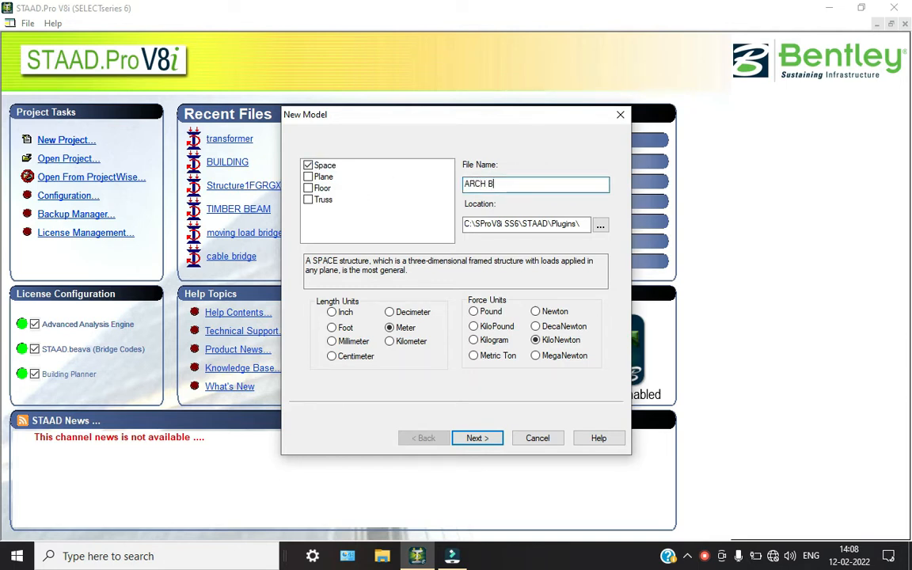
pyautogui.press('Return')
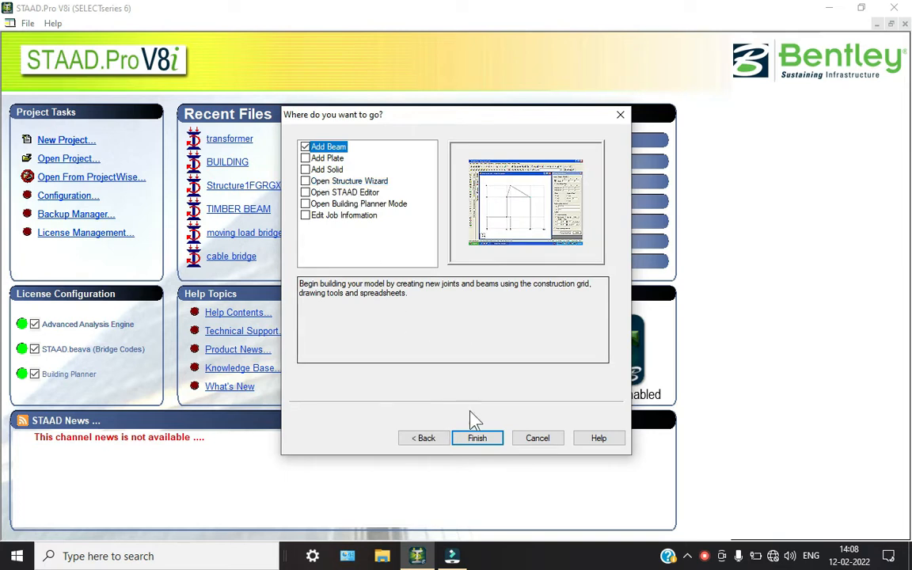
pyautogui.click(477, 438)
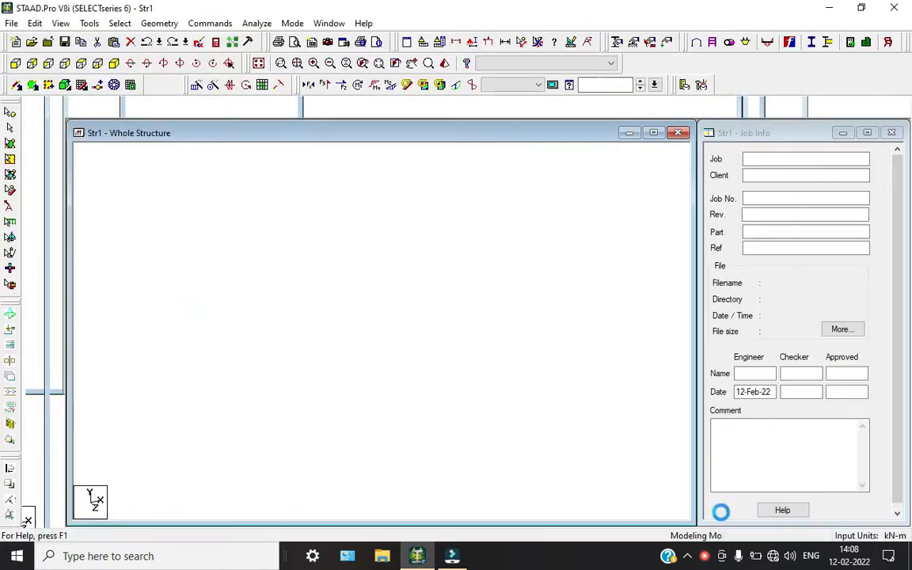
pyautogui.click(703, 555)
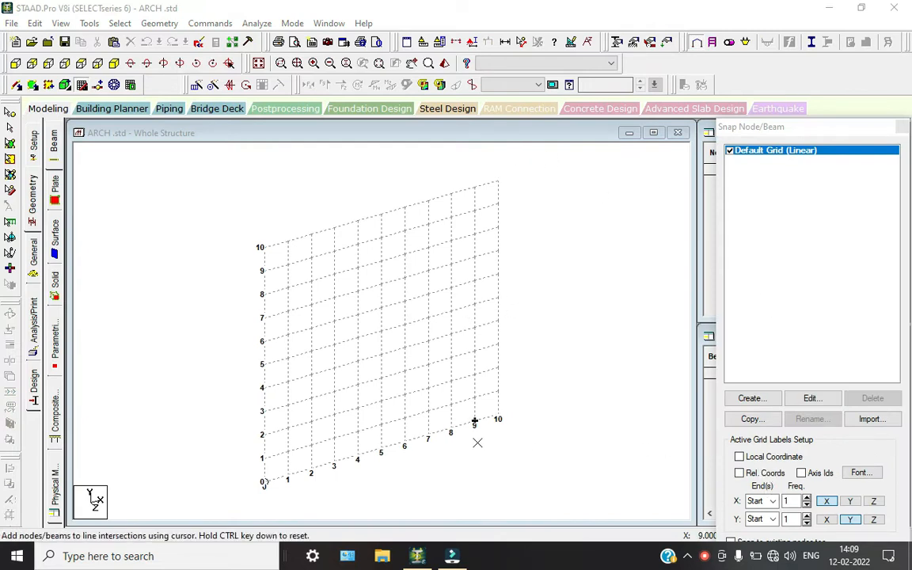
# Step: In the front view, draw a vertical column on the snap grid from X 0, Y 0 to X 0, Y 6
pyautogui.click(15, 63)
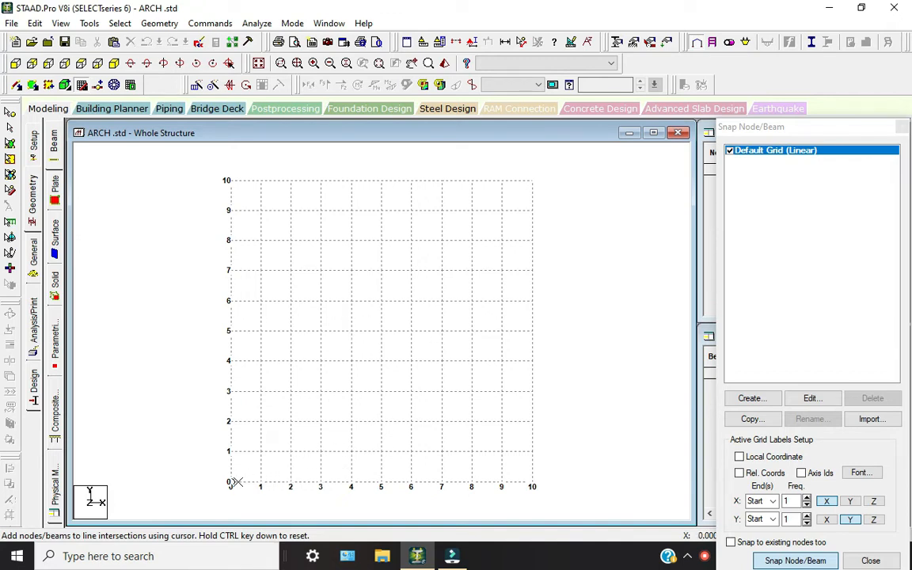
pyautogui.click(232, 481)
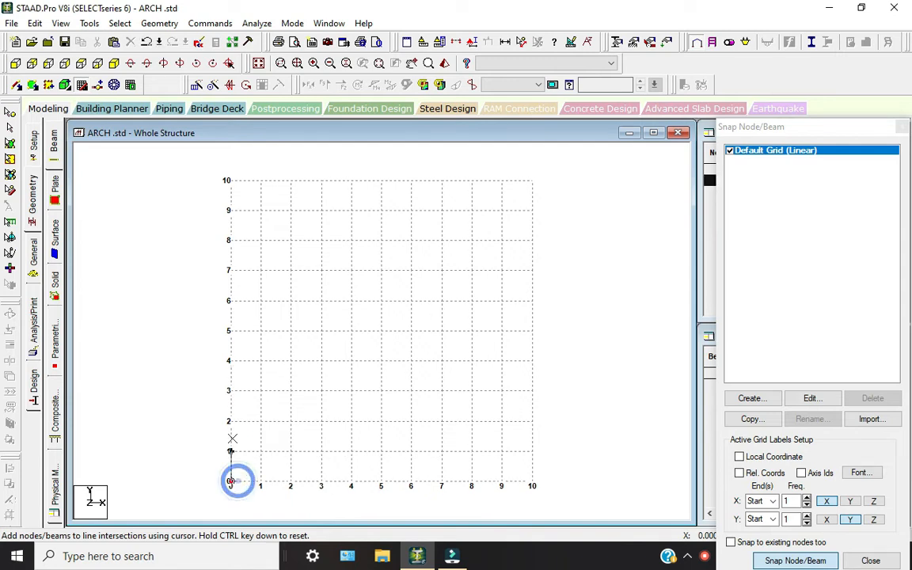
pyautogui.click(232, 301)
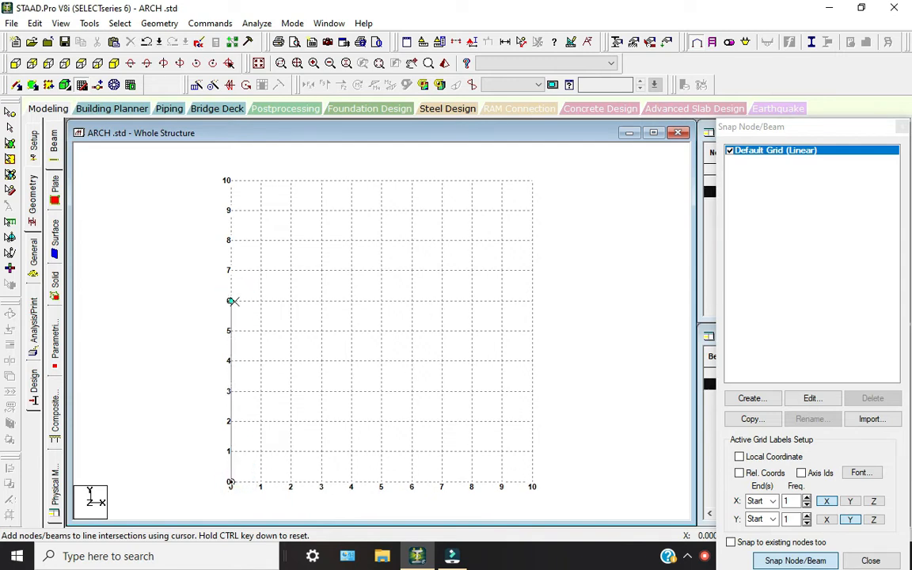
pyautogui.press('Escape')
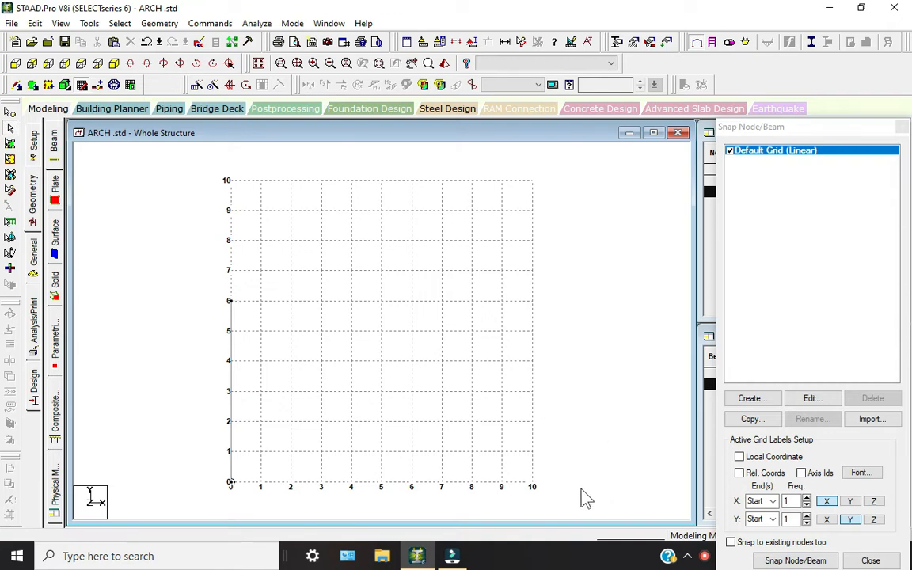
# Step: Draw a second column from X 10, Y 0 to X 10, Y 6 and close the snap grid
pyautogui.click(82, 87)
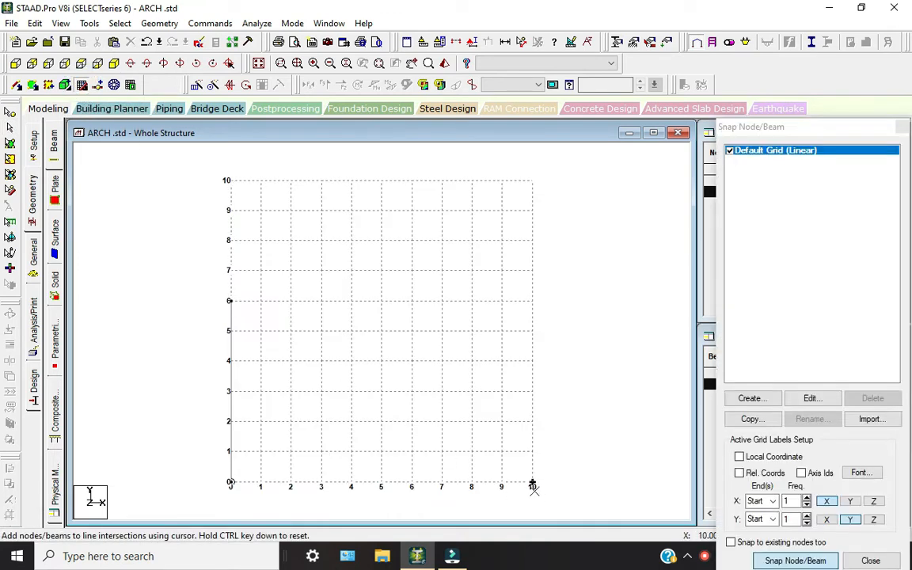
pyautogui.click(533, 485)
pyautogui.click(532, 303)
pyautogui.press('Escape')
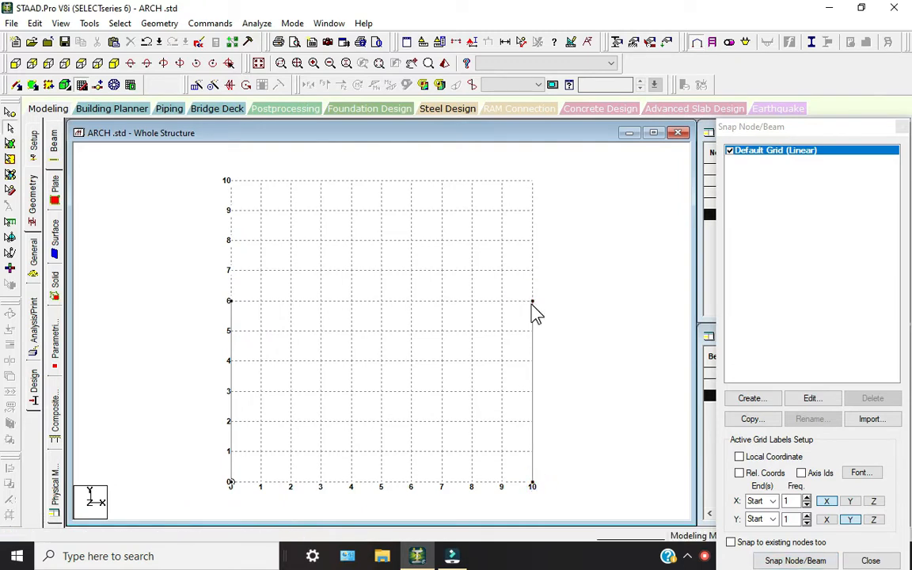
pyautogui.click(82, 84)
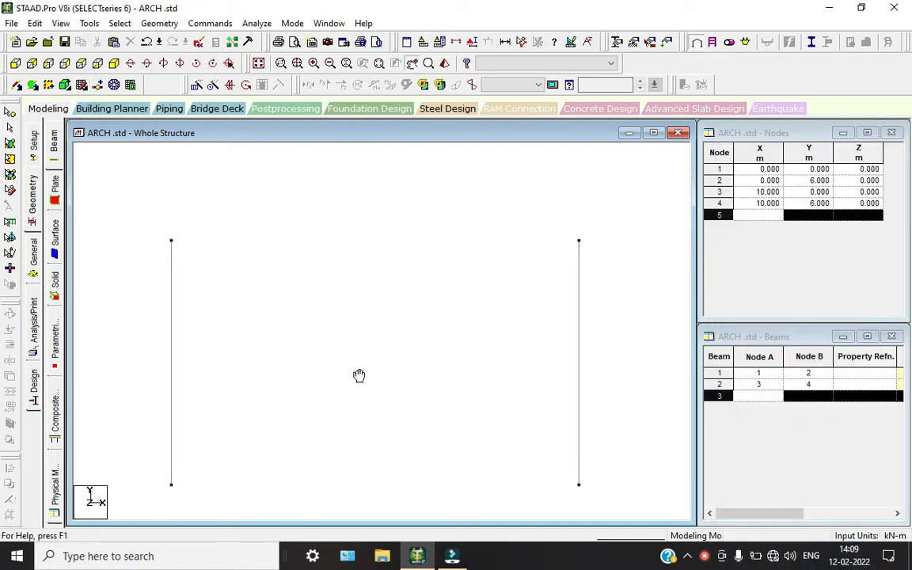
# Step: Add a curved beam between the top nodes of the two columns with a 10 m radius of curvature
pyautogui.scroll(-3, 366, 374)
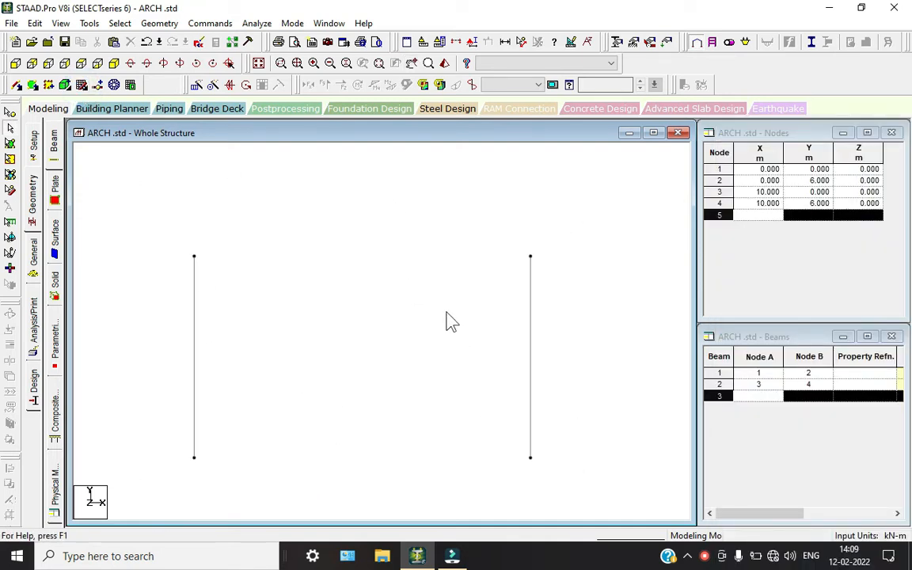
pyautogui.moveTo(276, 283); pyautogui.dragTo(241, 337, button='middle')
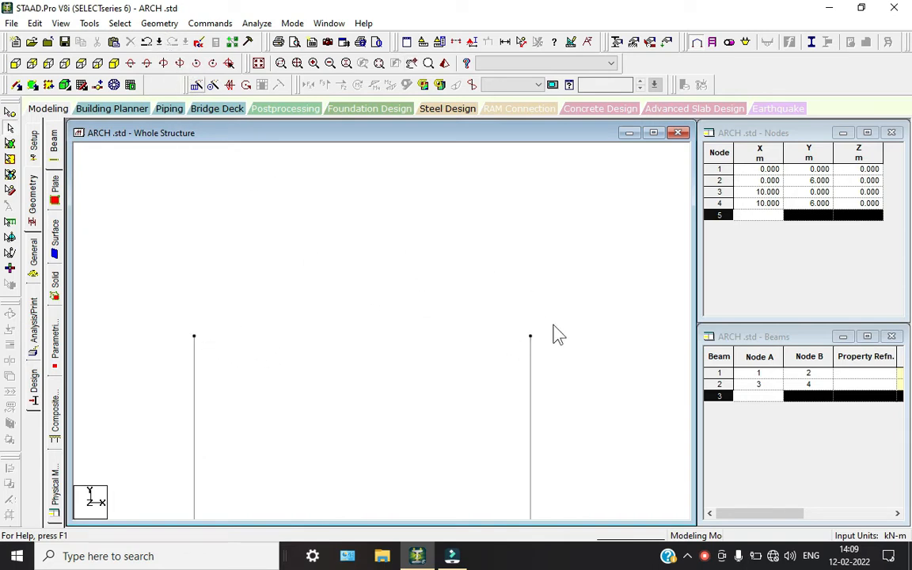
pyautogui.click(705, 555)
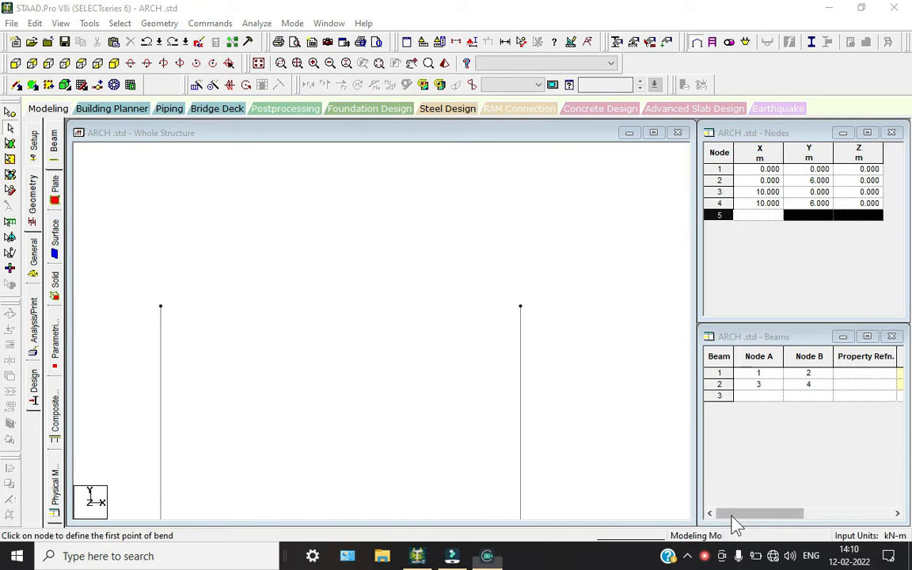
pyautogui.scroll(-1, 382, 285)
pyautogui.moveTo(382, 285); pyautogui.dragTo(347, 344, button='middle')
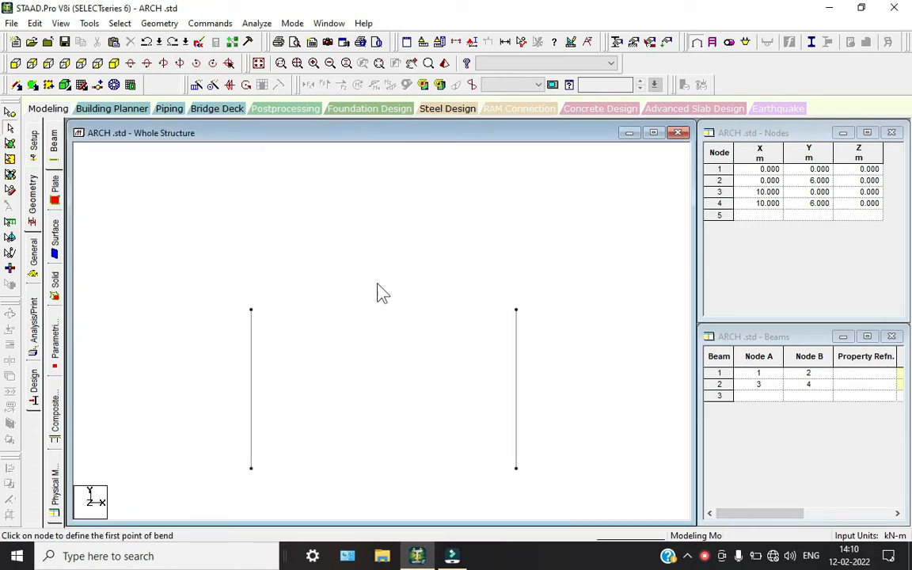
pyautogui.click(159, 23)
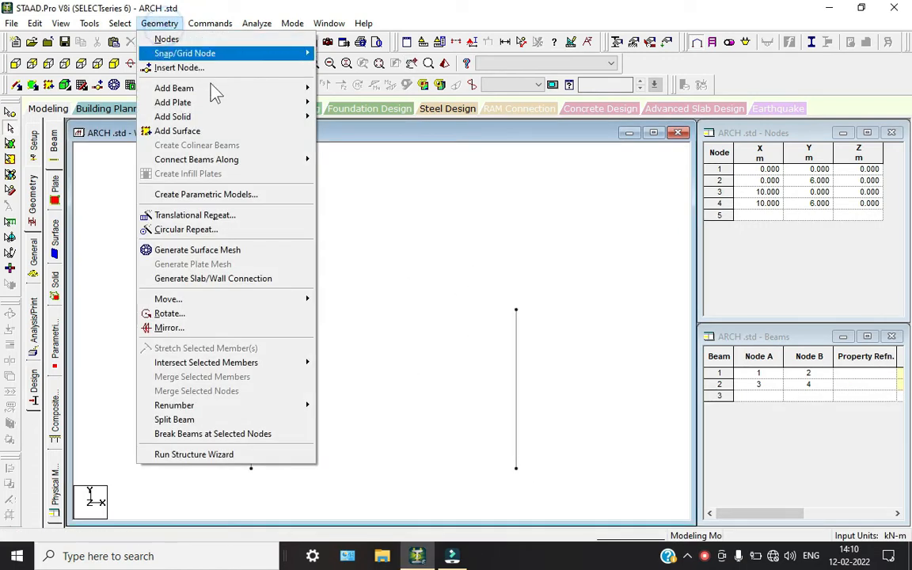
pyautogui.click(215, 90)
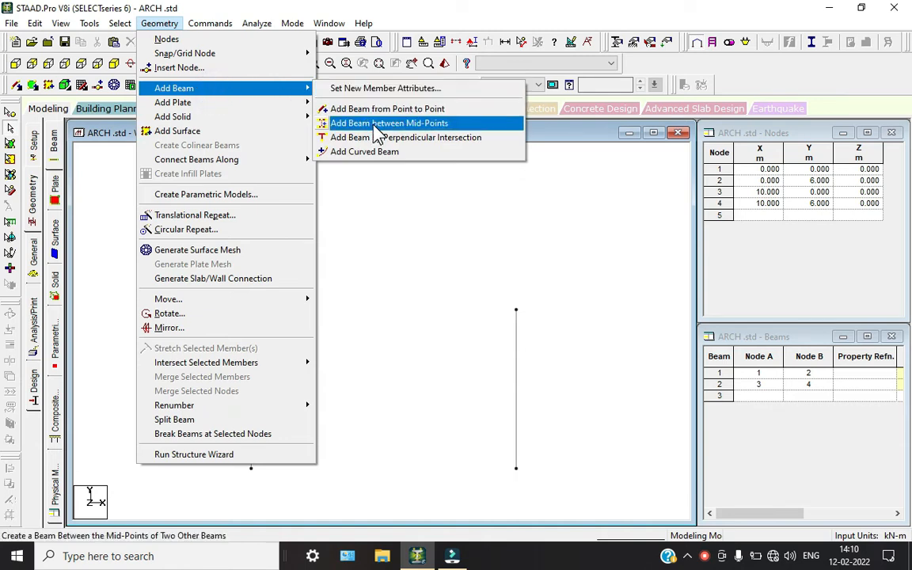
pyautogui.click(379, 152)
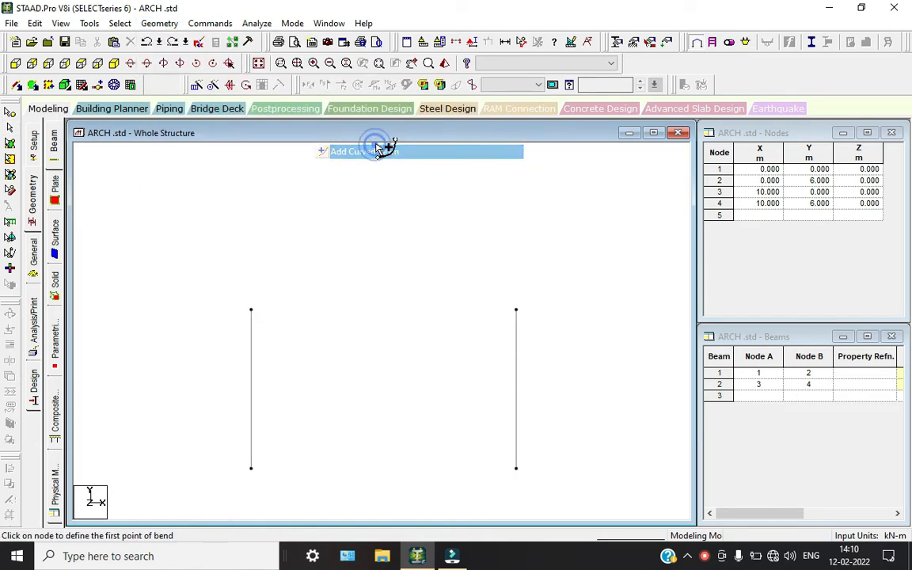
pyautogui.click(250, 311)
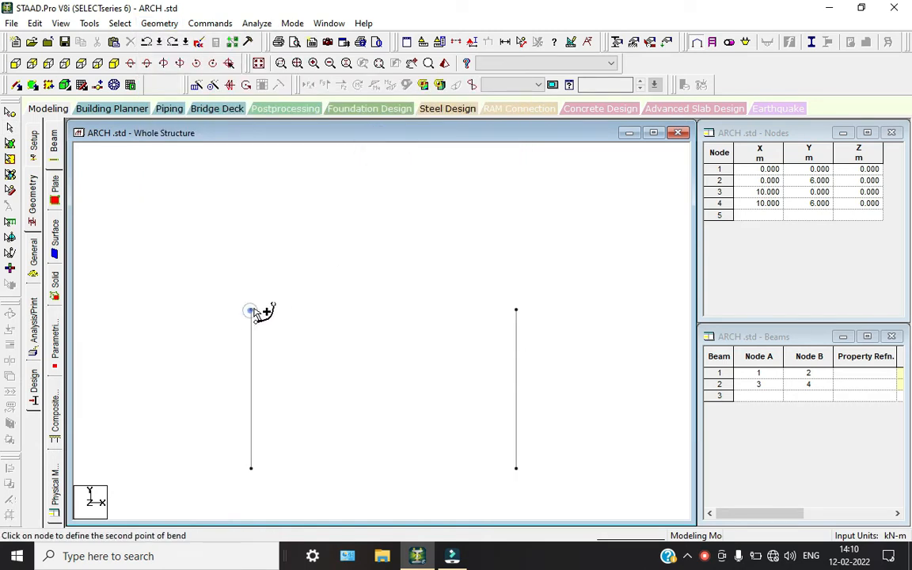
pyautogui.click(516, 310)
pyautogui.doubleClick(465, 244)
pyautogui.write('10')
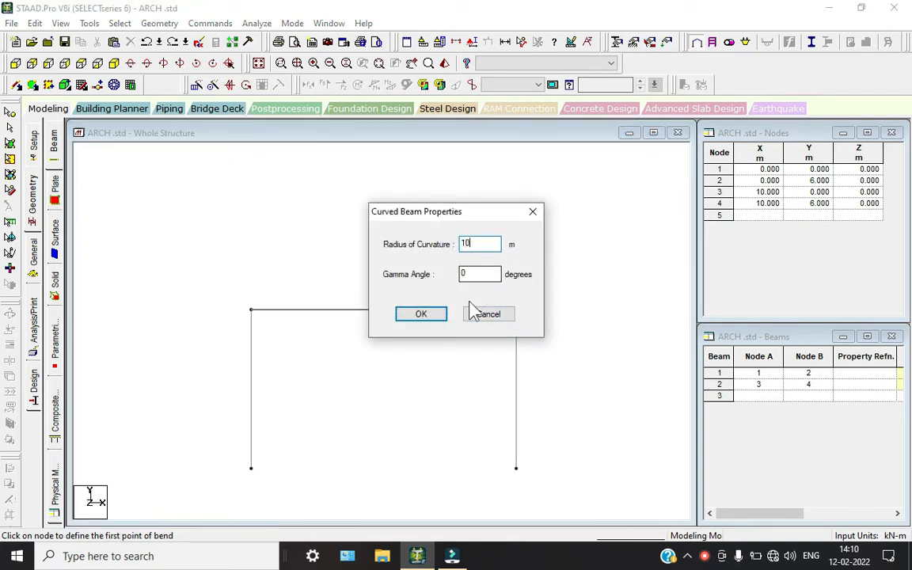
pyautogui.click(421, 315)
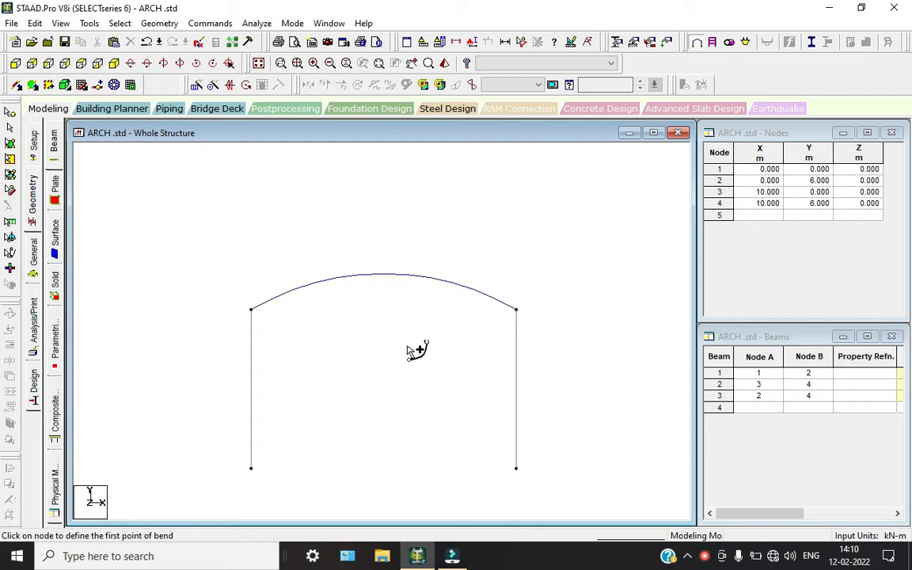
# Step: Set up a translational repeat along Z with 5 steps at 5 m spacing, enabling Link Steps and Open Base
pyautogui.scroll(-1, 372, 351)
pyautogui.moveTo(360, 383); pyautogui.dragTo(337, 351, button='middle')
pyautogui.click(114, 63)
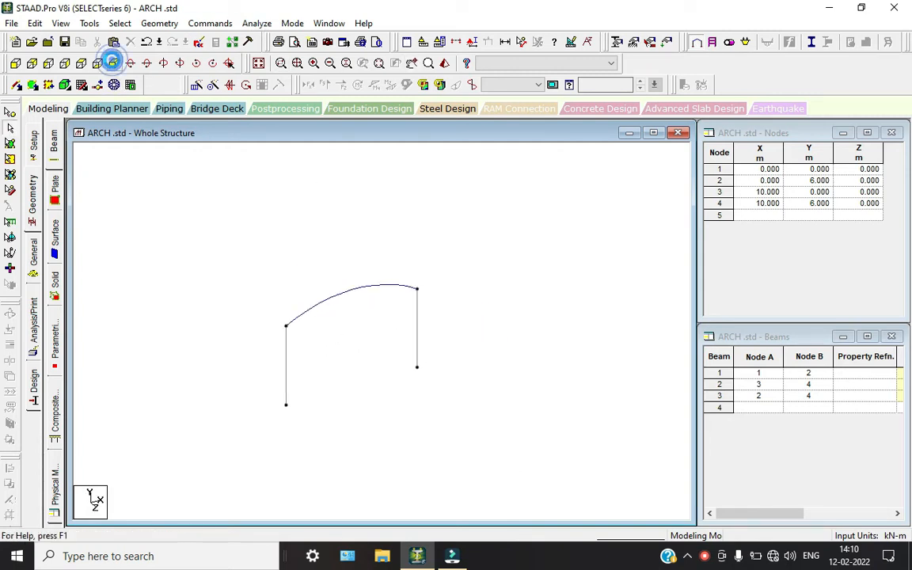
pyautogui.scroll(1, 295, 311)
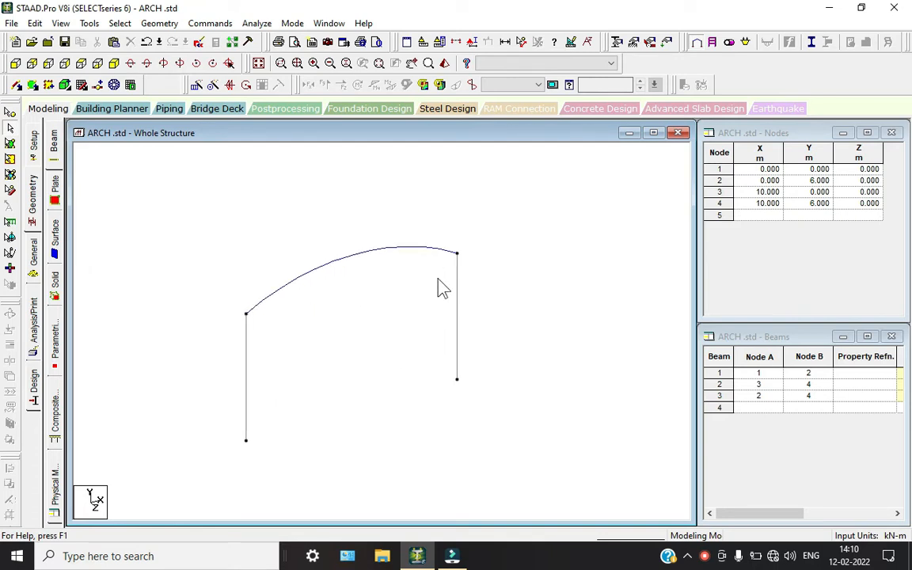
pyautogui.click(196, 85)
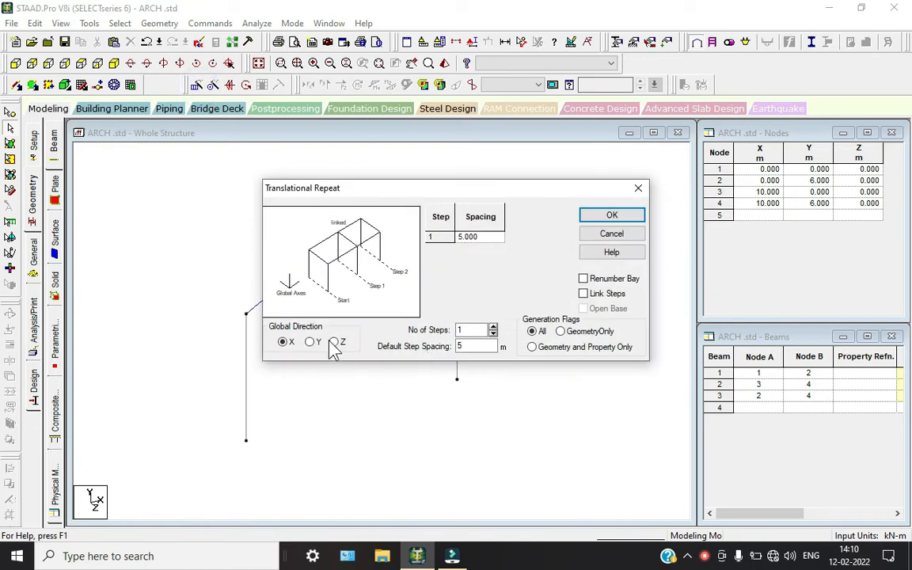
pyautogui.click(334, 342)
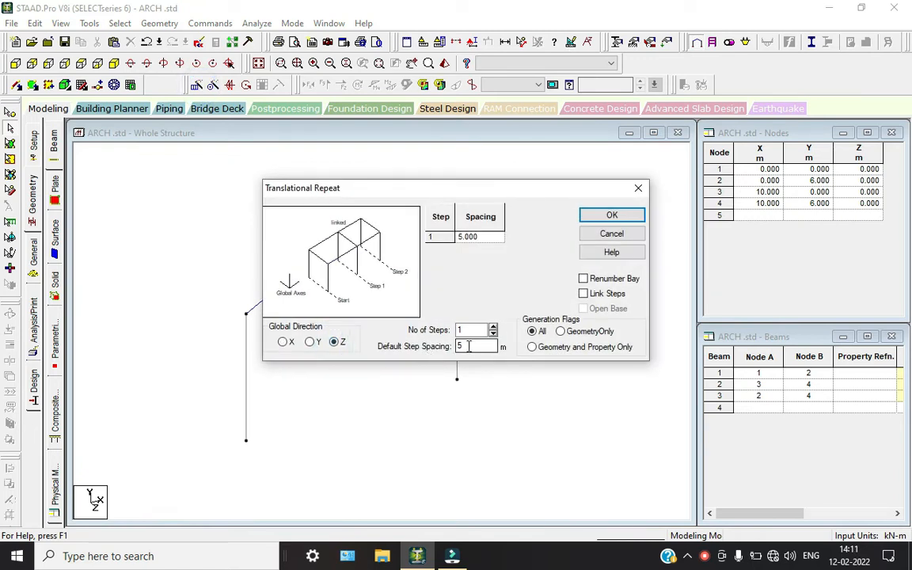
pyautogui.click(492, 326)
pyautogui.click(492, 326)
pyautogui.click(492, 326)
pyautogui.click(492, 326)
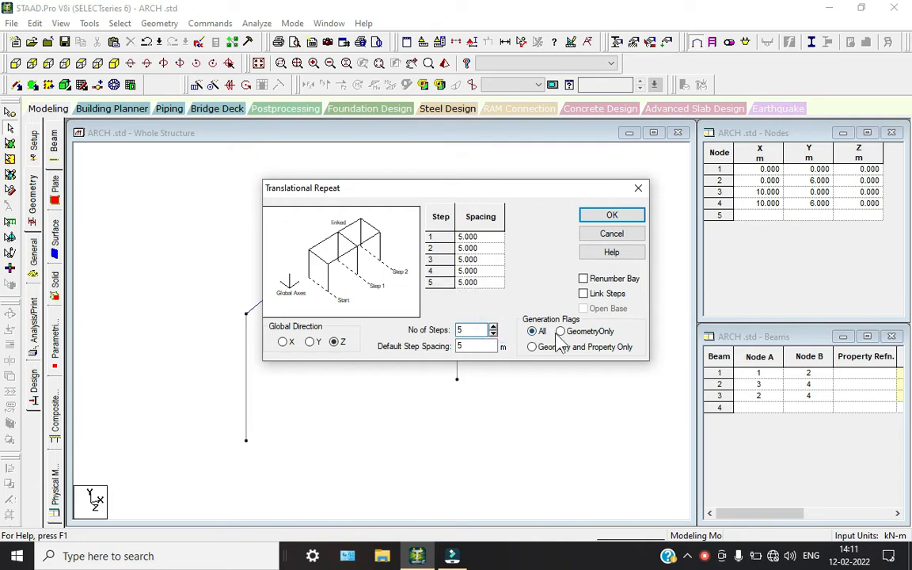
pyautogui.click(584, 295)
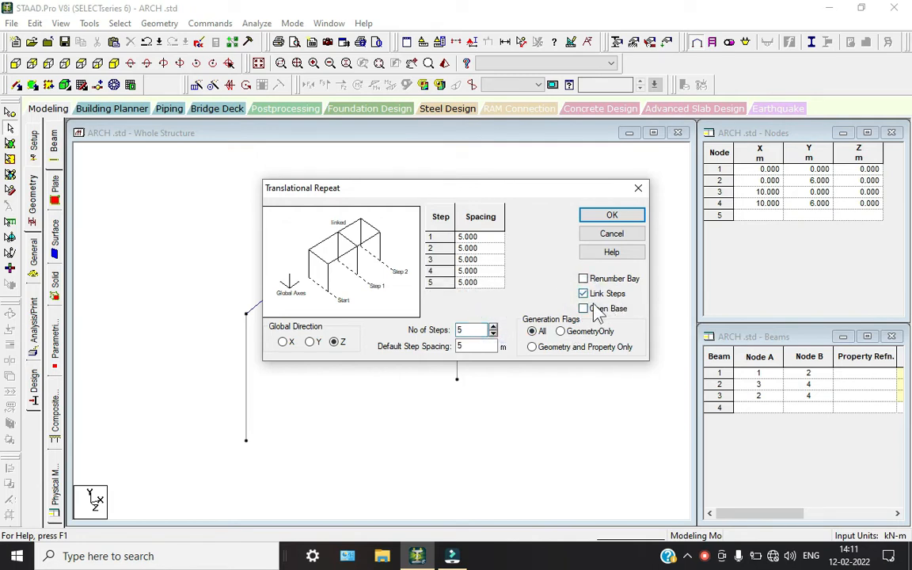
pyautogui.click(587, 310)
# Step: Select the whole arch frame, apply the configured translational repeat to it, and clear the selection
pyautogui.click(611, 215)
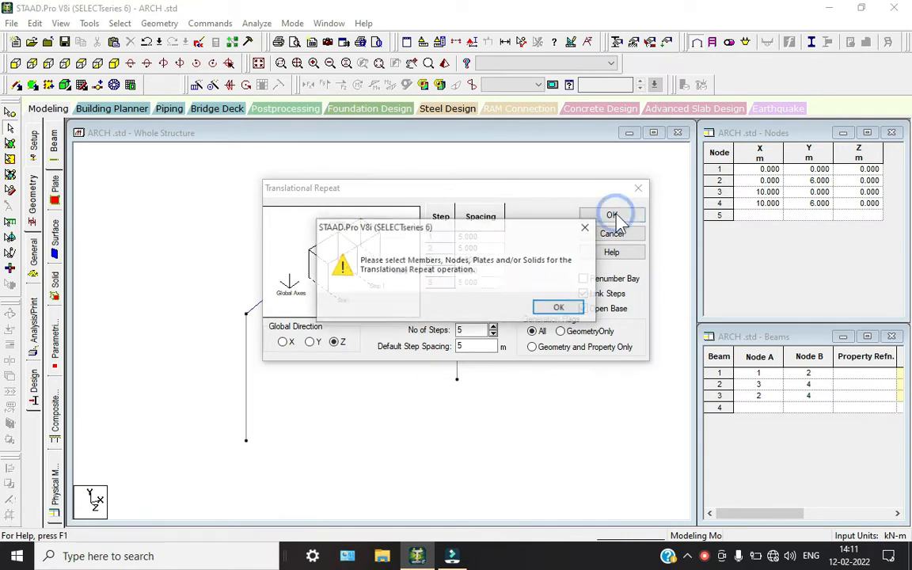
pyautogui.click(559, 308)
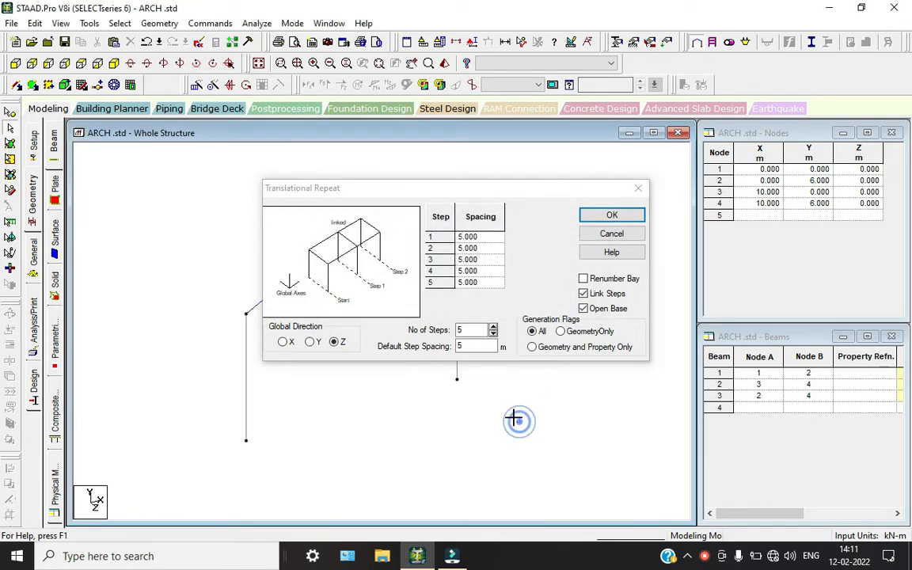
pyautogui.hotkey('ctrl', 'a')
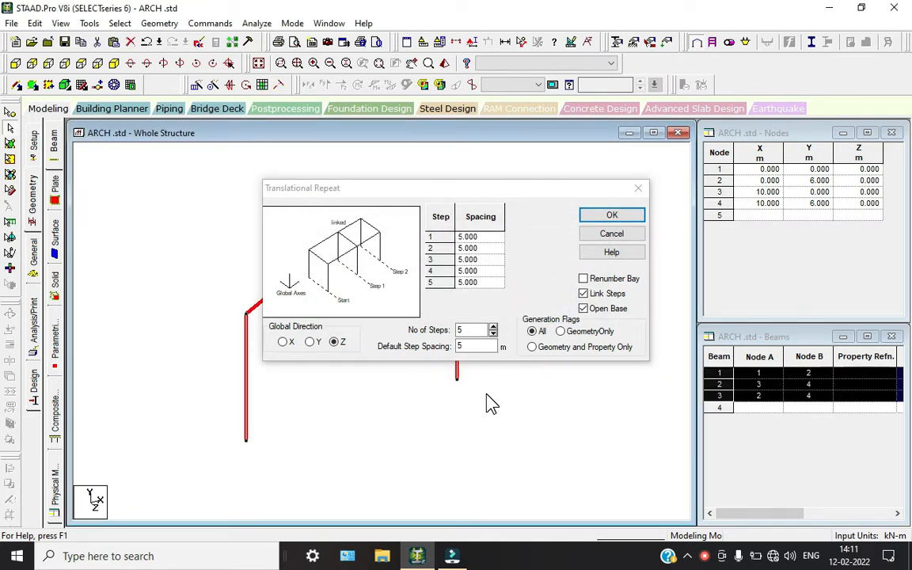
pyautogui.click(609, 218)
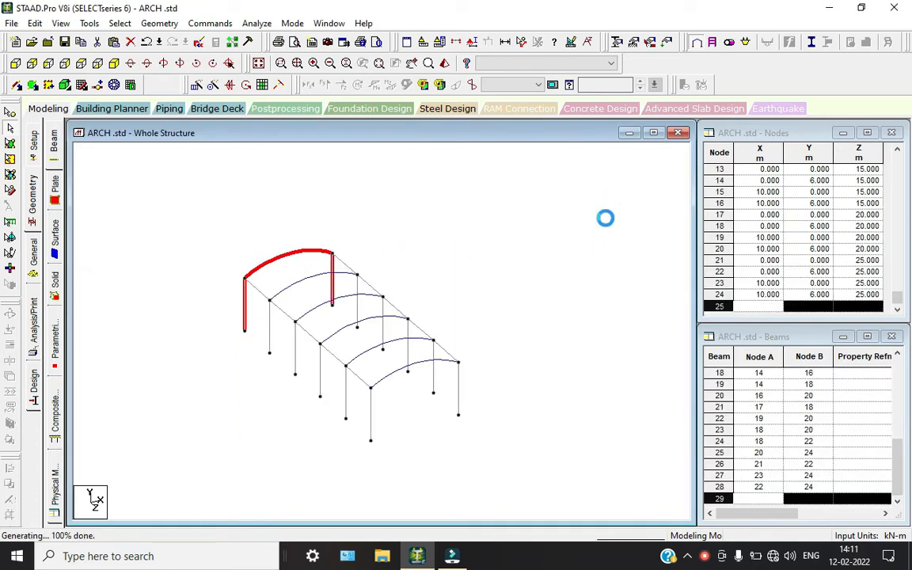
pyautogui.click(482, 421)
pyautogui.moveTo(411, 449); pyautogui.dragTo(371, 441, button='middle')
pyautogui.scroll(1, 443, 428)
pyautogui.scroll(4, 335, 358)
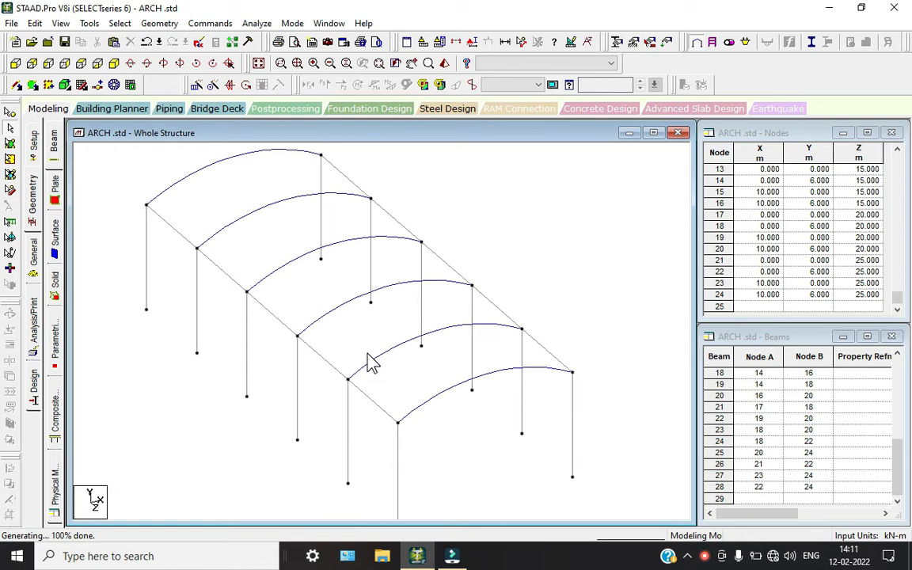
pyautogui.moveTo(486, 357); pyautogui.dragTo(478, 338, button='middle')
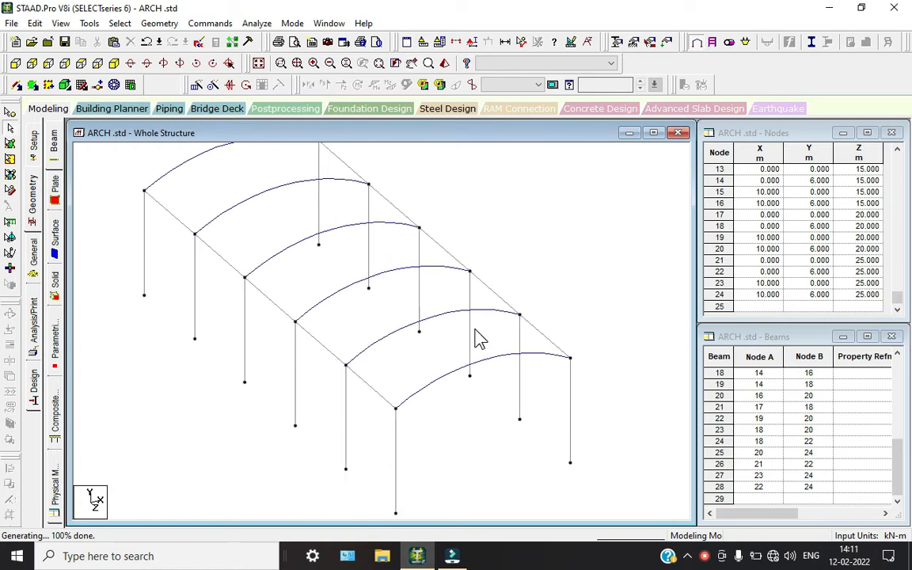
# Step: Try to add a four-noded plate between the top nodes of the two frontmost arch frames
pyautogui.scroll(-1, 381, 387)
pyautogui.moveTo(381, 387); pyautogui.dragTo(393, 393, button='middle')
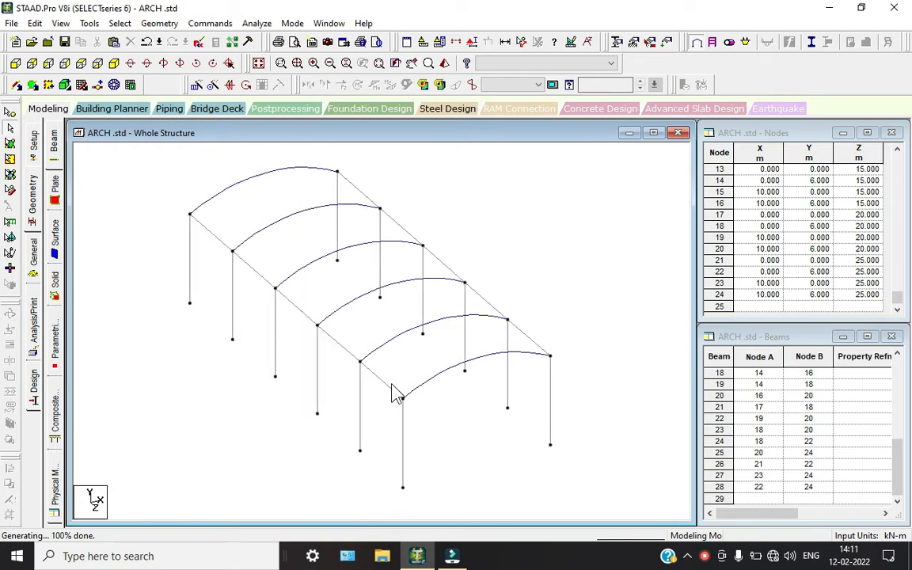
pyautogui.moveTo(467, 346); pyautogui.dragTo(472, 407, button='middle')
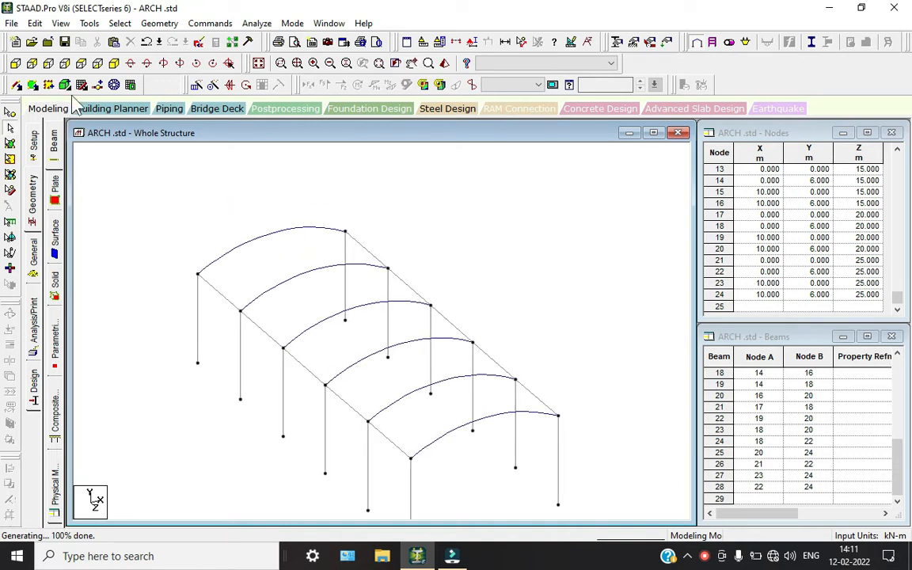
pyautogui.click(31, 84)
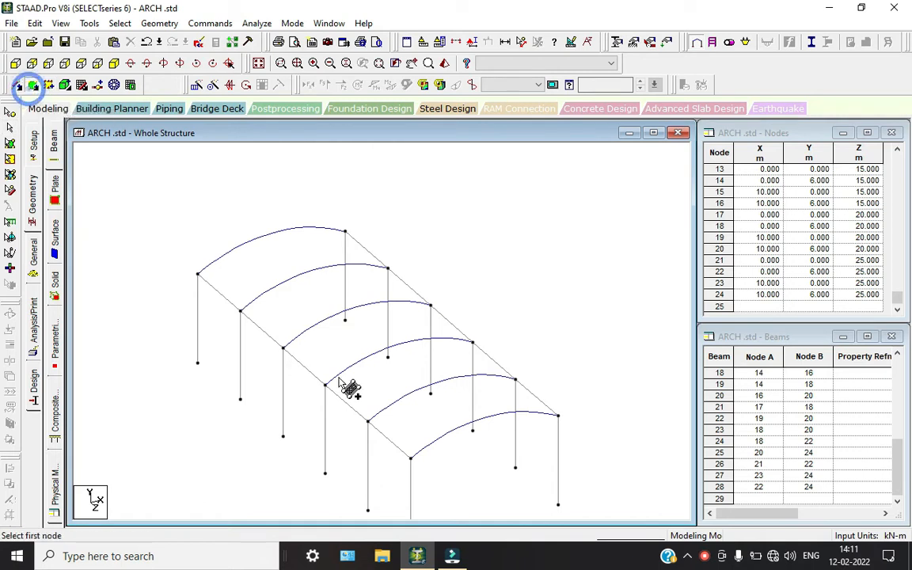
pyautogui.click(368, 421)
pyautogui.click(515, 380)
pyautogui.click(557, 415)
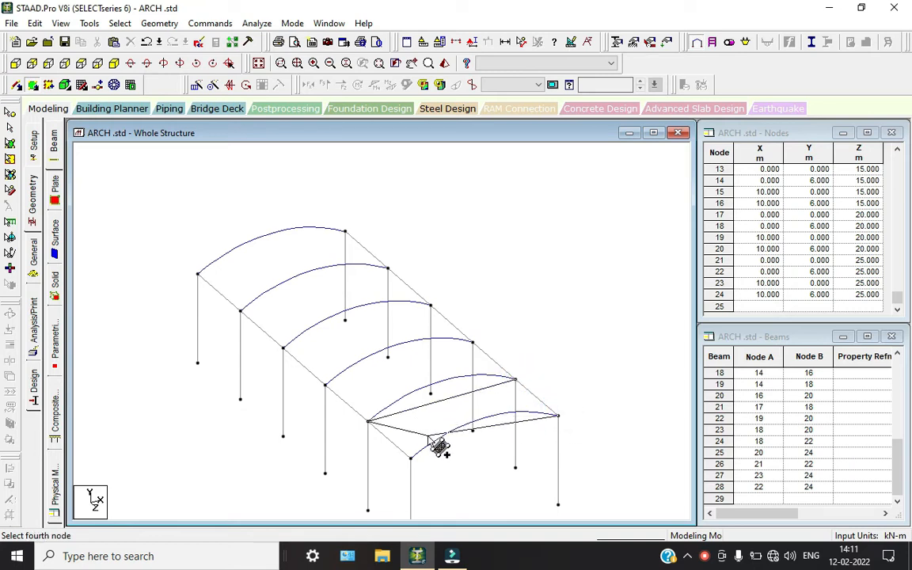
pyautogui.click(411, 458)
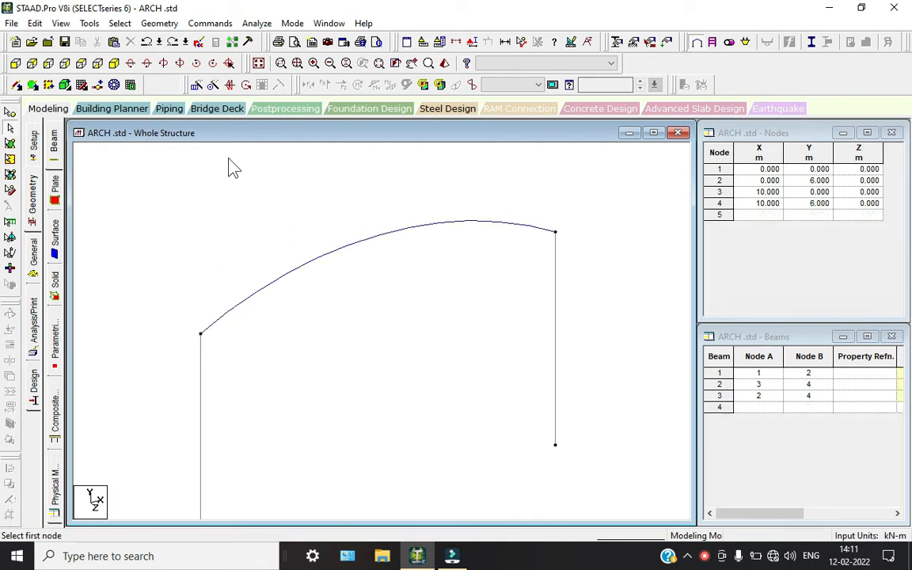
# Step: Set up a translational repeat along Z with 5 steps at 5 m spacing, with Link Steps and Open Base enabled
pyautogui.scroll(-1, 336, 281)
pyautogui.moveTo(348, 291); pyautogui.dragTo(371, 281, button='middle')
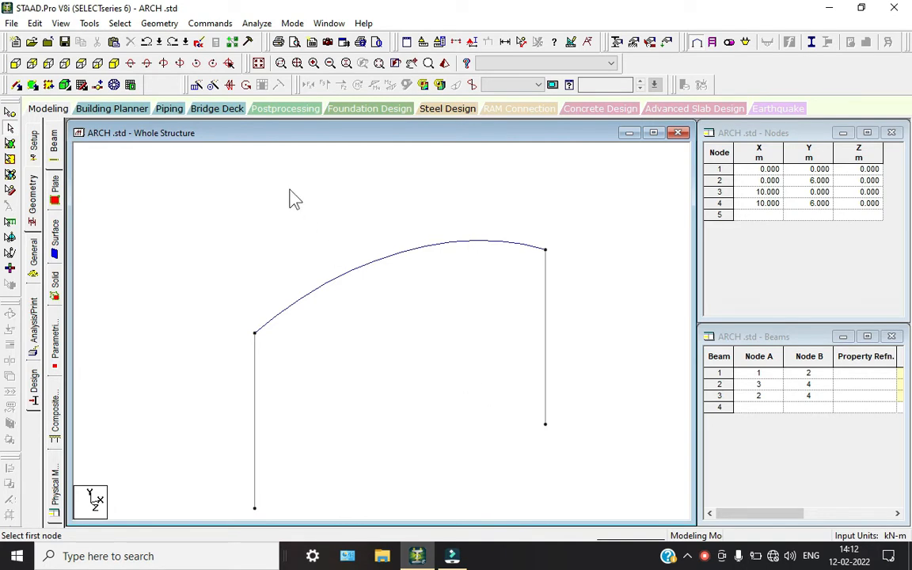
pyautogui.click(196, 84)
pyautogui.click(334, 344)
pyautogui.click(586, 294)
pyautogui.click(492, 327)
pyautogui.click(492, 327)
pyautogui.click(493, 327)
pyautogui.click(492, 327)
pyautogui.click(583, 309)
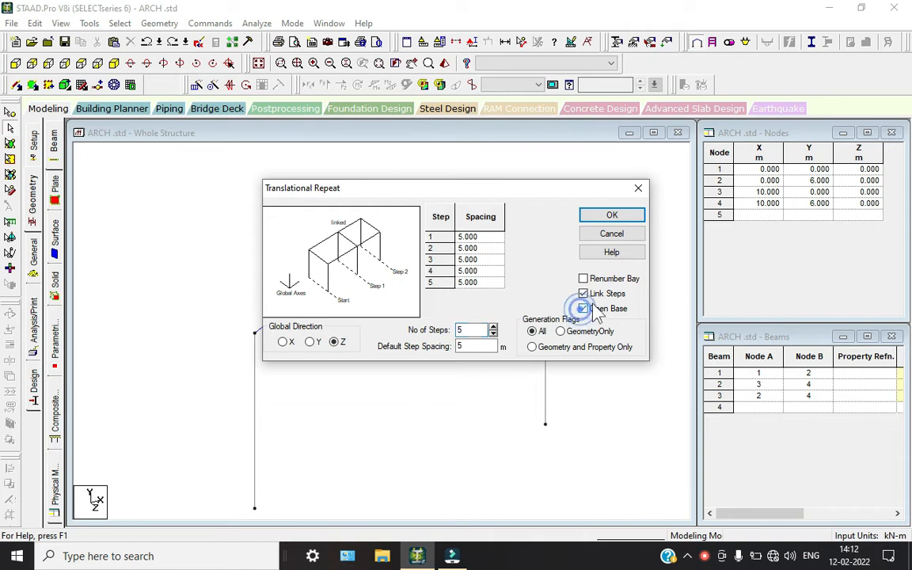
pyautogui.click(612, 217)
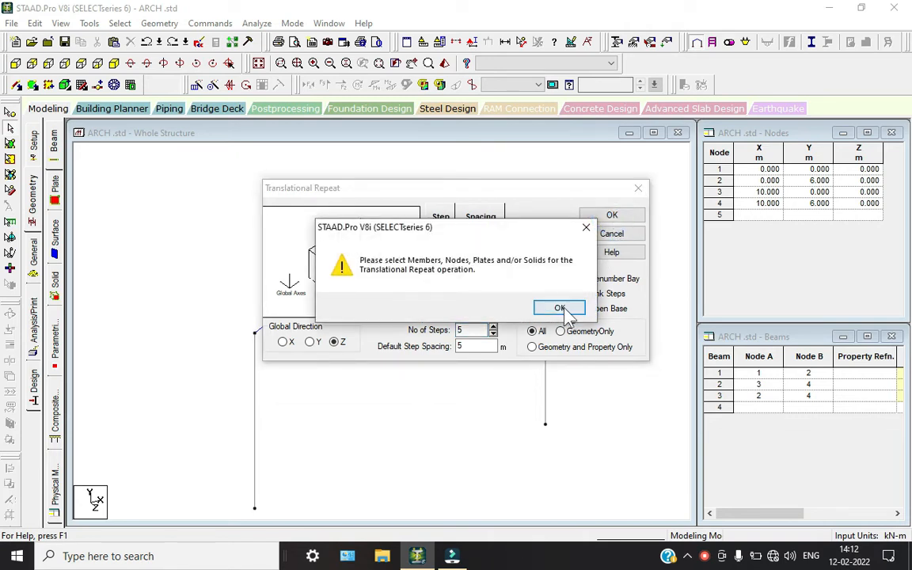
# Step: Select all members of the single arch frame, apply the prepared translational repeat, and clear the selection
pyautogui.click(559, 307)
pyautogui.click(532, 463)
pyautogui.hotkey('ctrl', 'a')
pyautogui.click(629, 214)
pyautogui.click(541, 245)
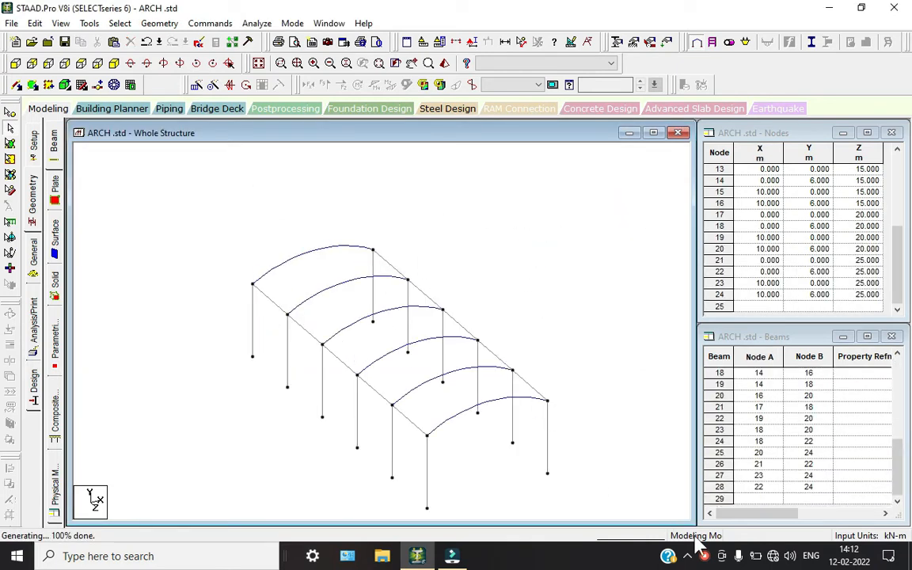
pyautogui.click(704, 557)
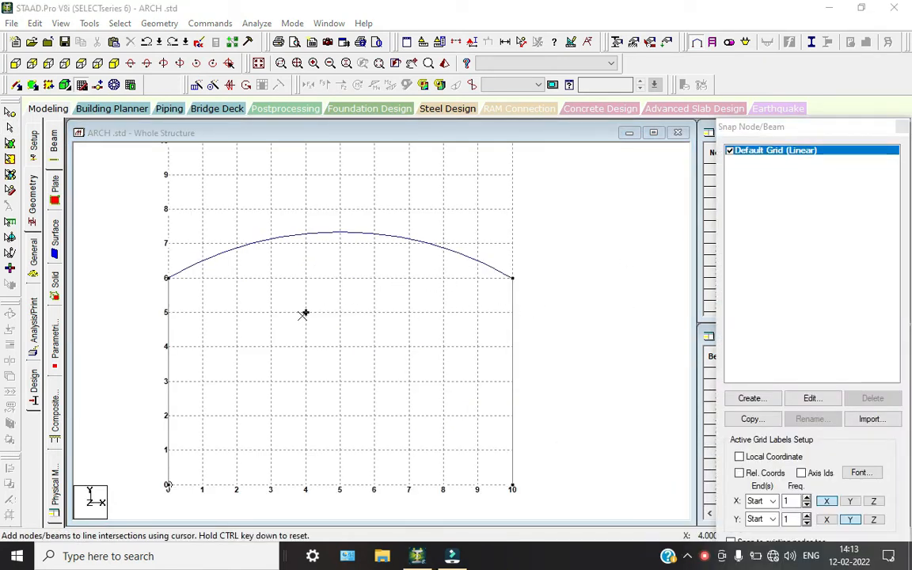
# Step: In the front view, draw connected beams from X 10, Y 6 to X 10, Y 8, then X 0, Y 8 and X 0, Y 6
pyautogui.scroll(-1, 304, 314)
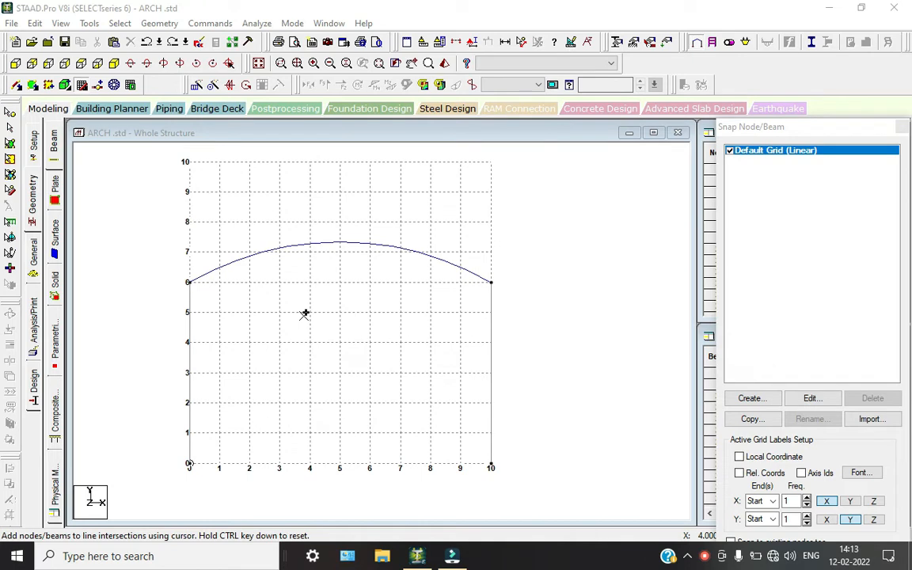
pyautogui.click(17, 62)
pyautogui.scroll(1, 432, 311)
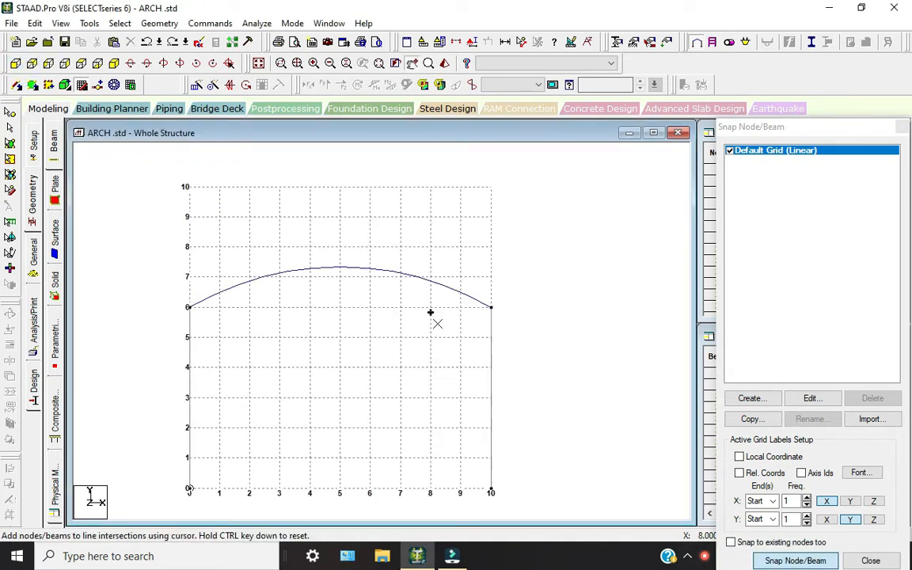
pyautogui.click(506, 303)
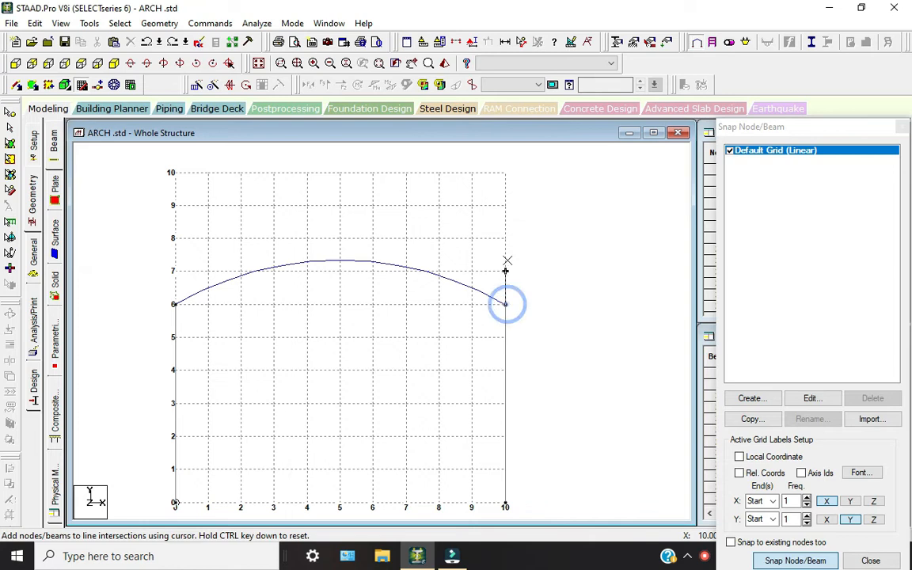
pyautogui.click(507, 239)
pyautogui.click(173, 238)
pyautogui.click(173, 302)
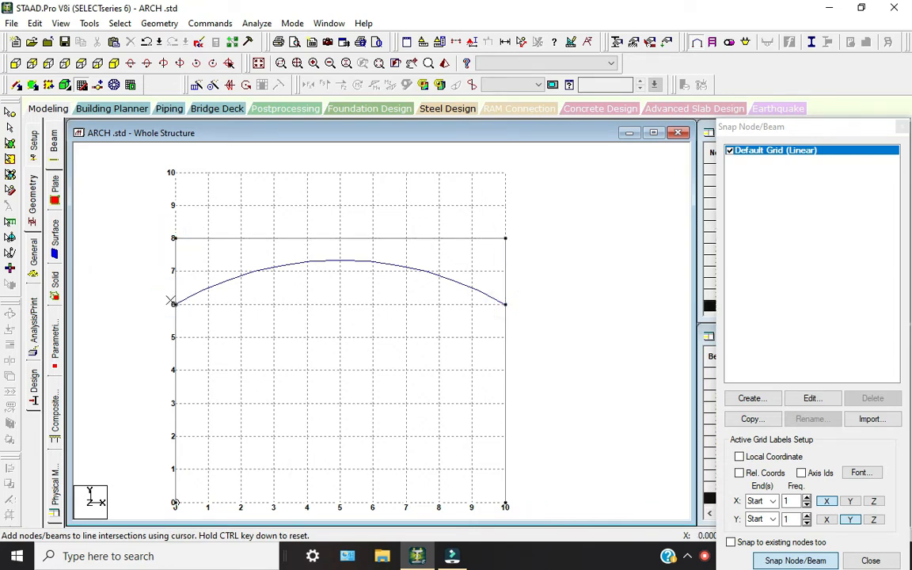
pyautogui.press('Escape')
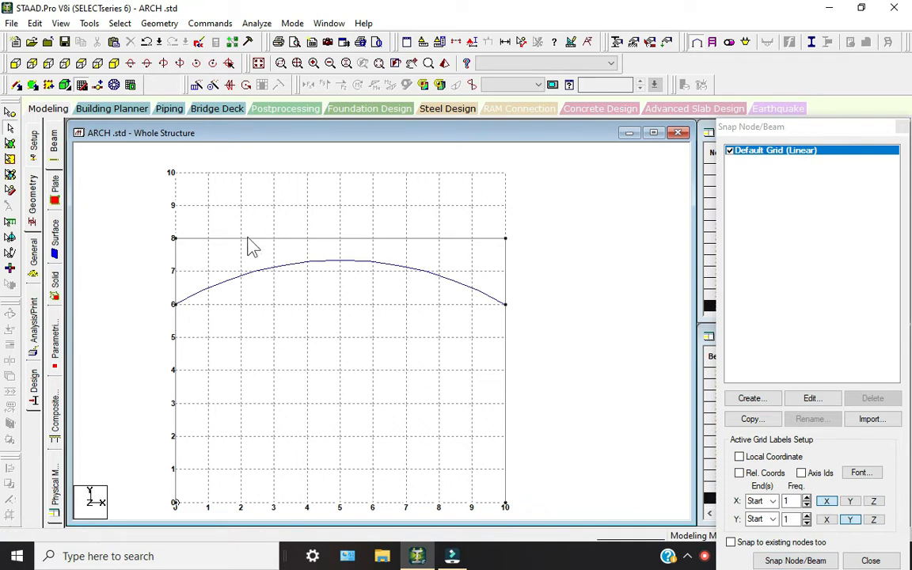
# Step: Select the three new beams above the first arch and repeat them along Z with 5 steps at 5 m spacing and Link Steps enabled
pyautogui.moveTo(137, 197); pyautogui.dragTo(539, 252)
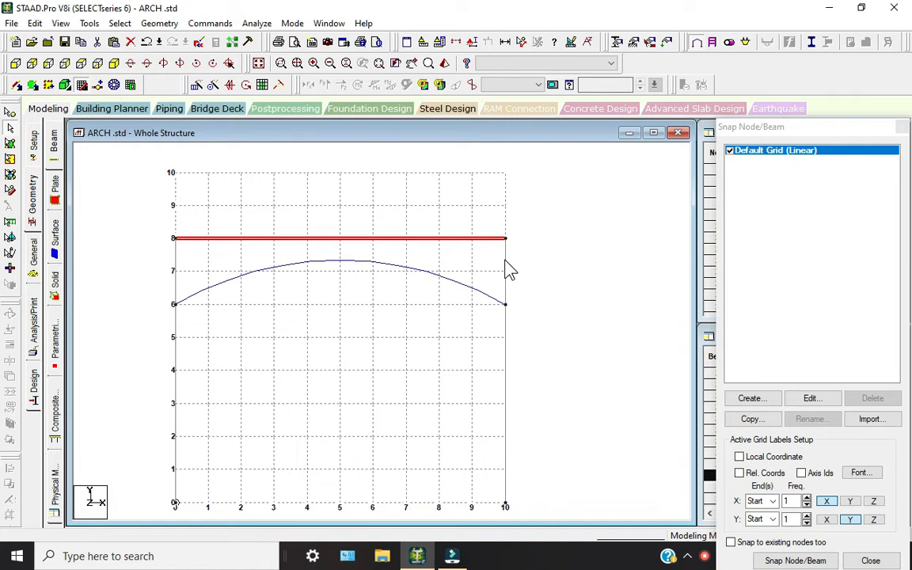
pyautogui.keyDown('ctrl'); pyautogui.click(506, 261); pyautogui.keyUp('ctrl')
pyautogui.keyDown('ctrl'); pyautogui.click(175, 264); pyautogui.keyUp('ctrl')
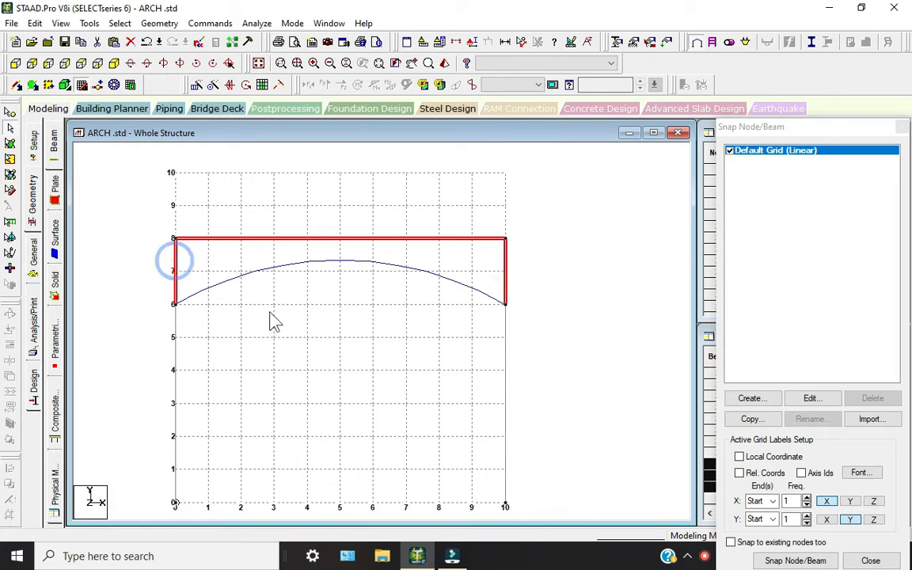
pyautogui.click(99, 63)
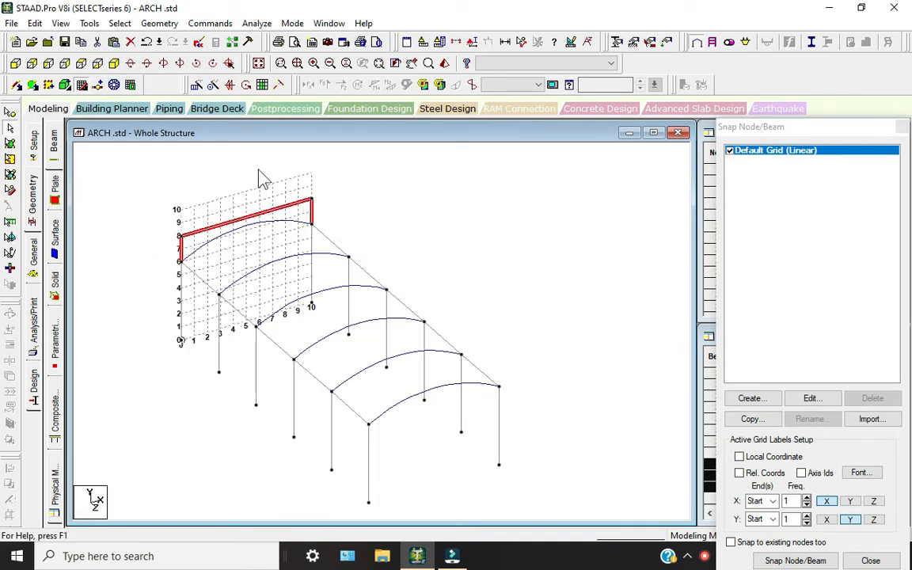
pyautogui.click(197, 85)
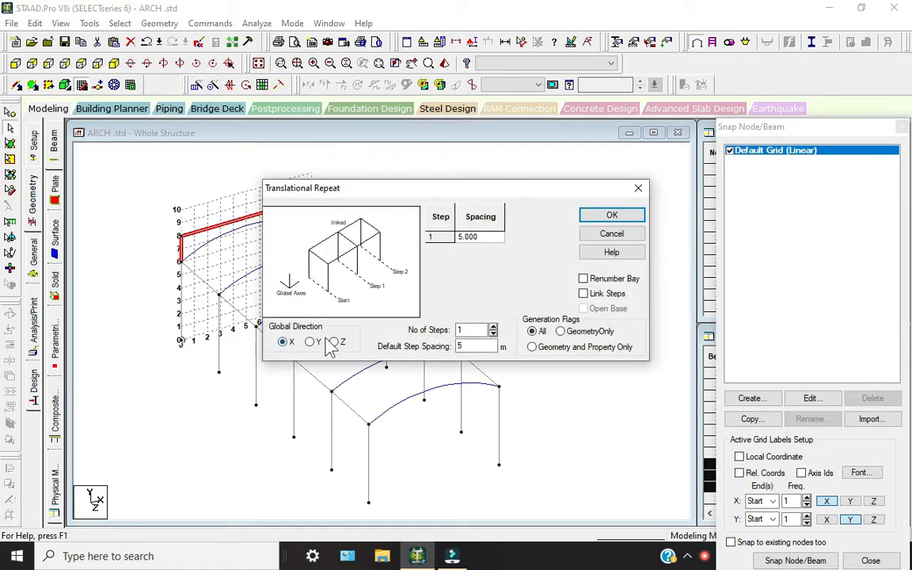
pyautogui.click(334, 341)
pyautogui.click(492, 326)
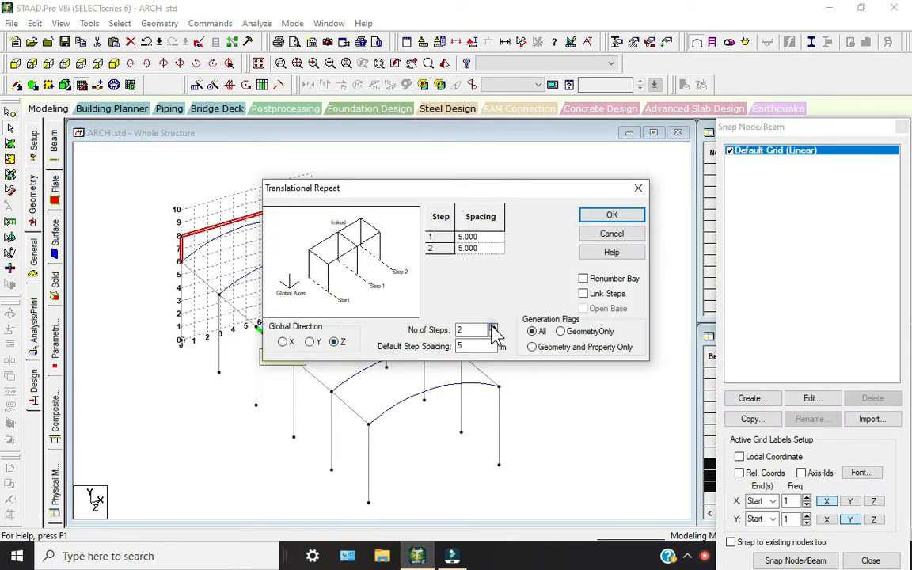
pyautogui.click(491, 327)
pyautogui.click(492, 326)
pyautogui.click(492, 327)
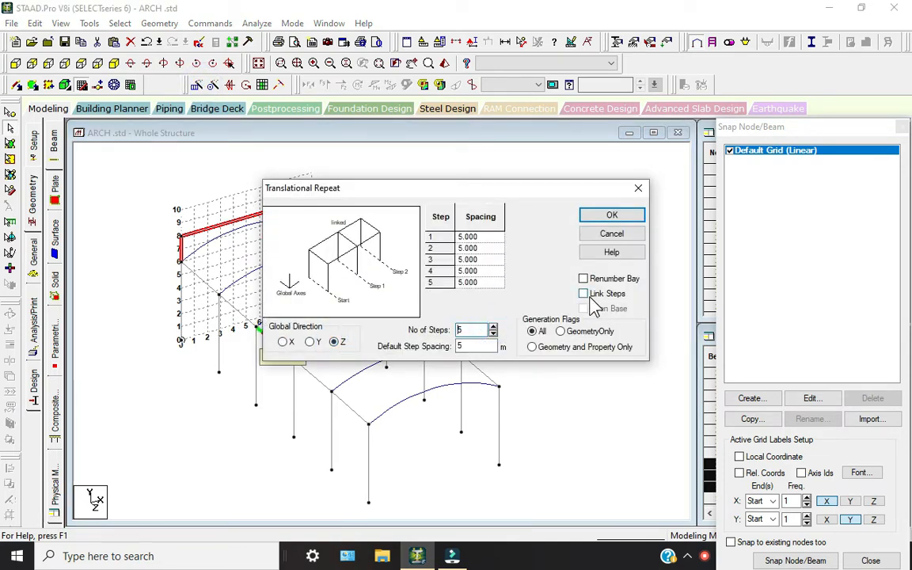
pyautogui.click(586, 294)
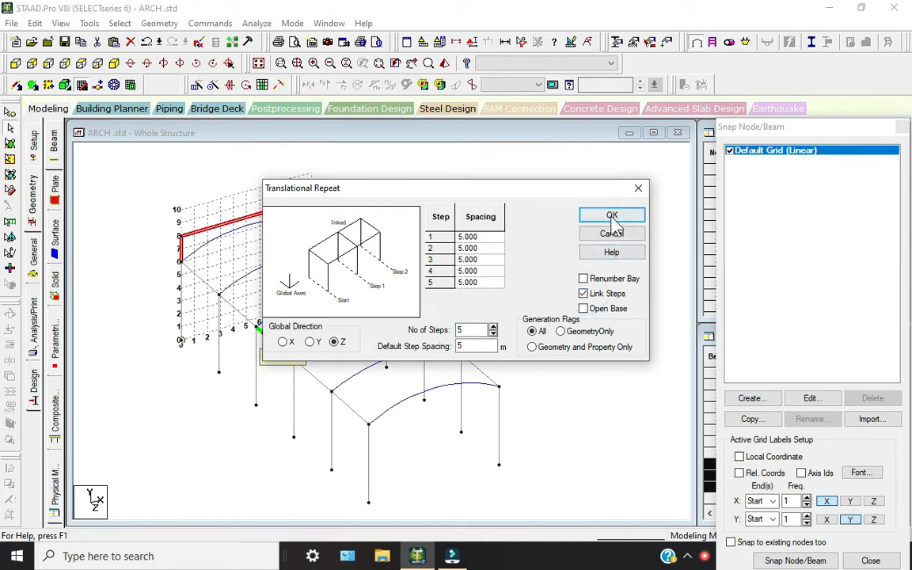
pyautogui.click(613, 217)
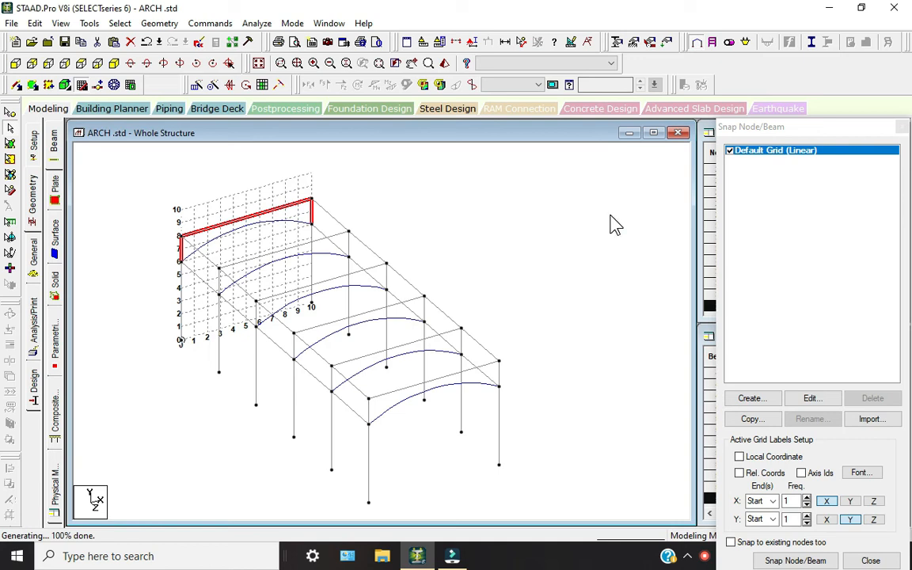
pyautogui.click(491, 244)
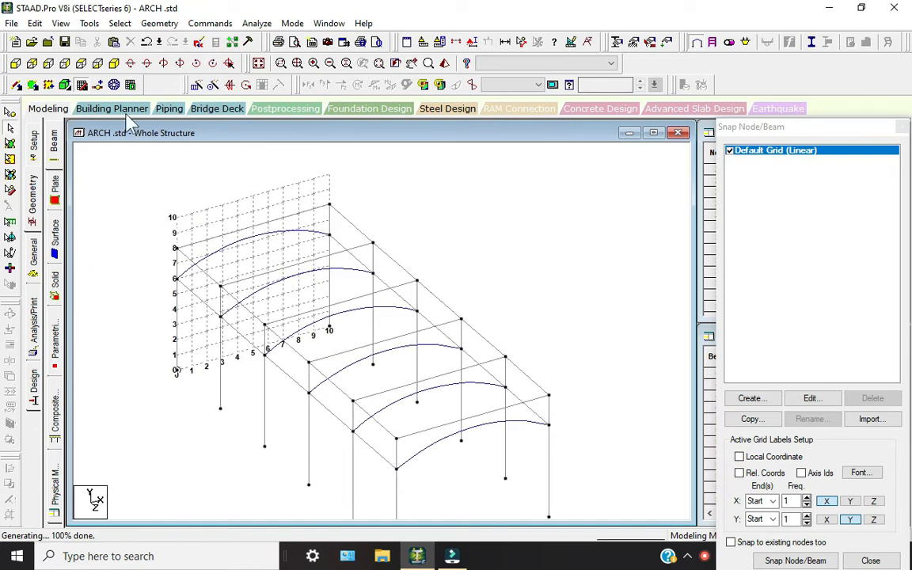
# Step: Close the snap grid and let Auto Save save the file
pyautogui.click(82, 85)
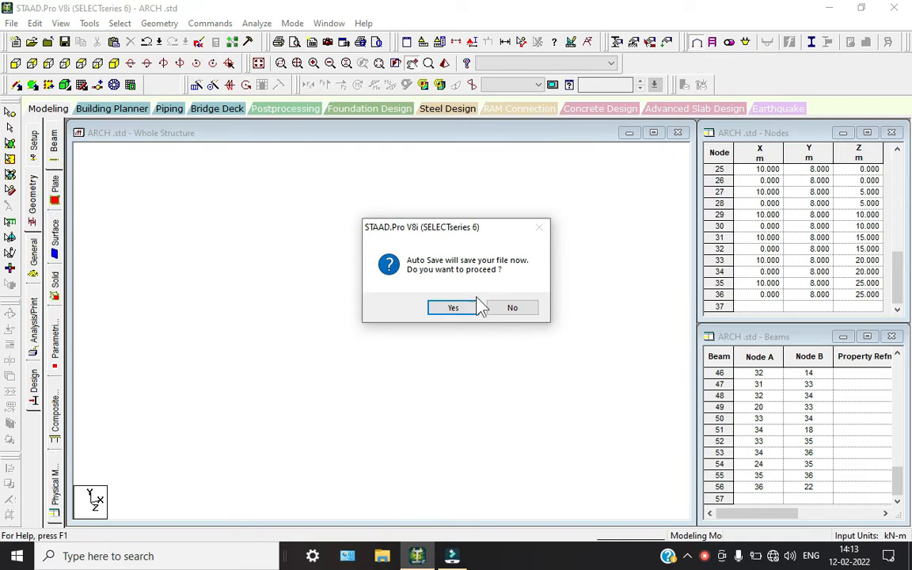
pyautogui.click(467, 309)
pyautogui.click(368, 296)
pyautogui.moveTo(468, 371); pyautogui.dragTo(448, 372)
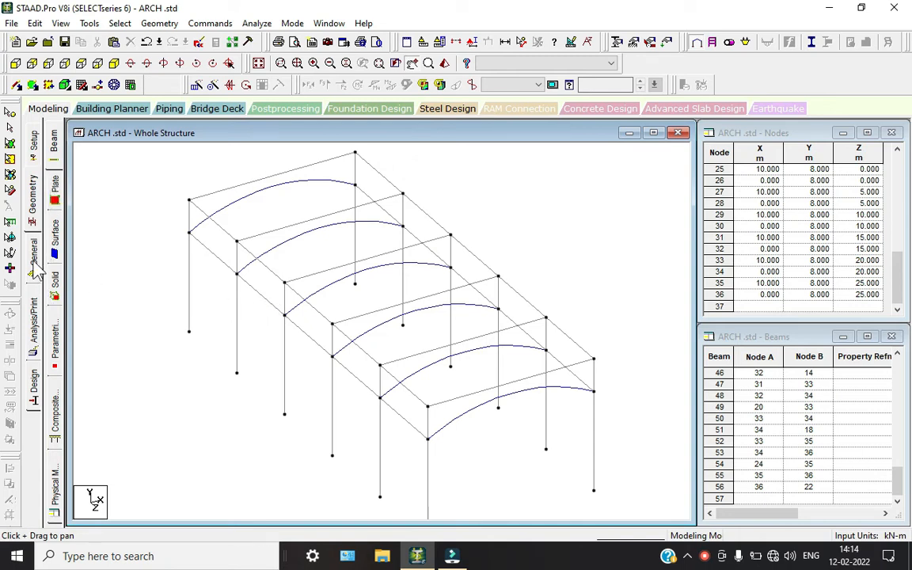
# Step: Create a fixed support definition
pyautogui.click(34, 265)
pyautogui.click(17, 64)
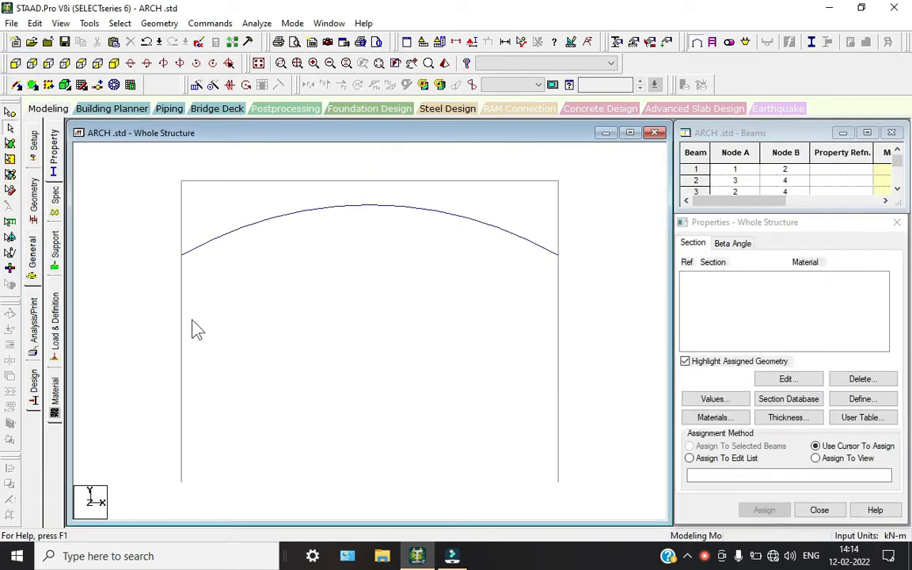
pyautogui.click(54, 247)
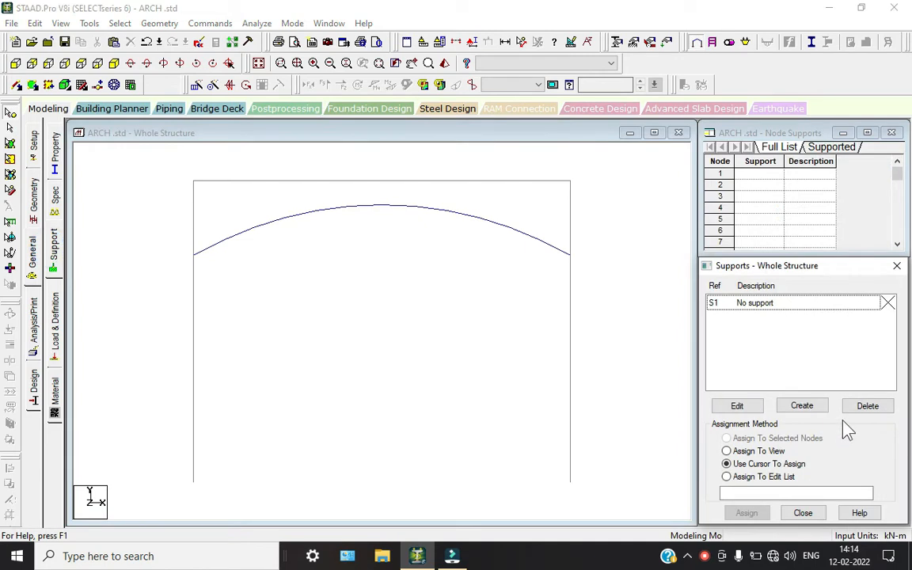
pyautogui.click(807, 405)
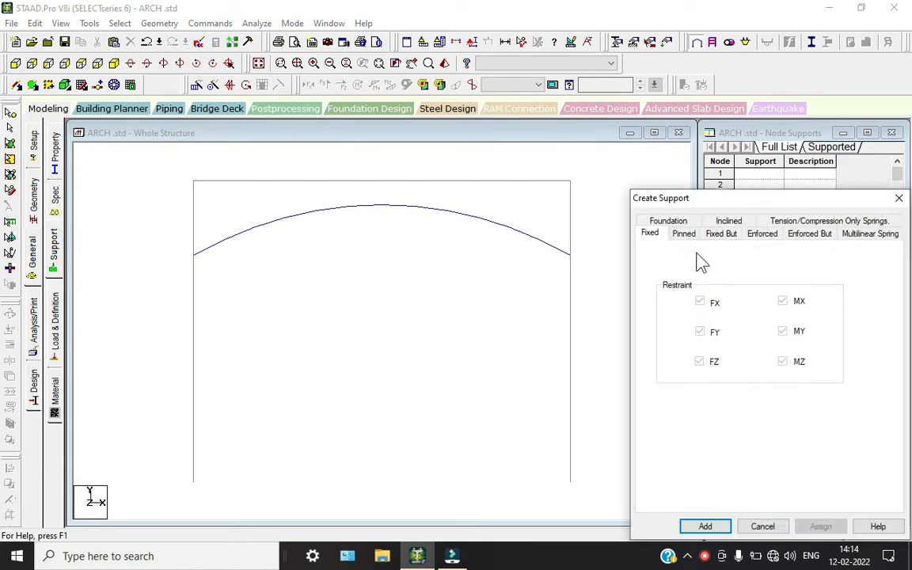
pyautogui.click(706, 527)
# Step: Assign the fixed support to all column base nodes and show the frame in the isometric view
pyautogui.click(763, 317)
pyautogui.moveTo(132, 464); pyautogui.dragTo(610, 495)
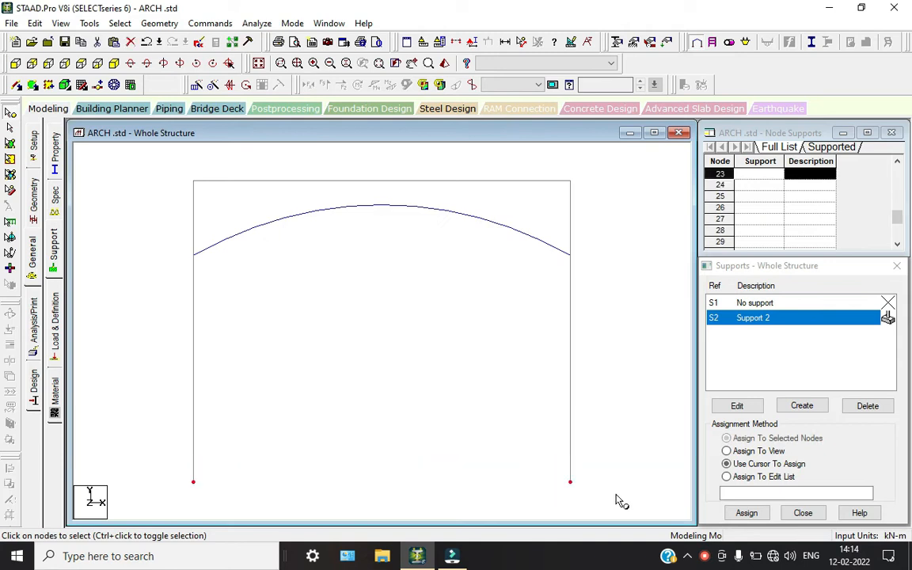
pyautogui.click(747, 513)
pyautogui.click(810, 429)
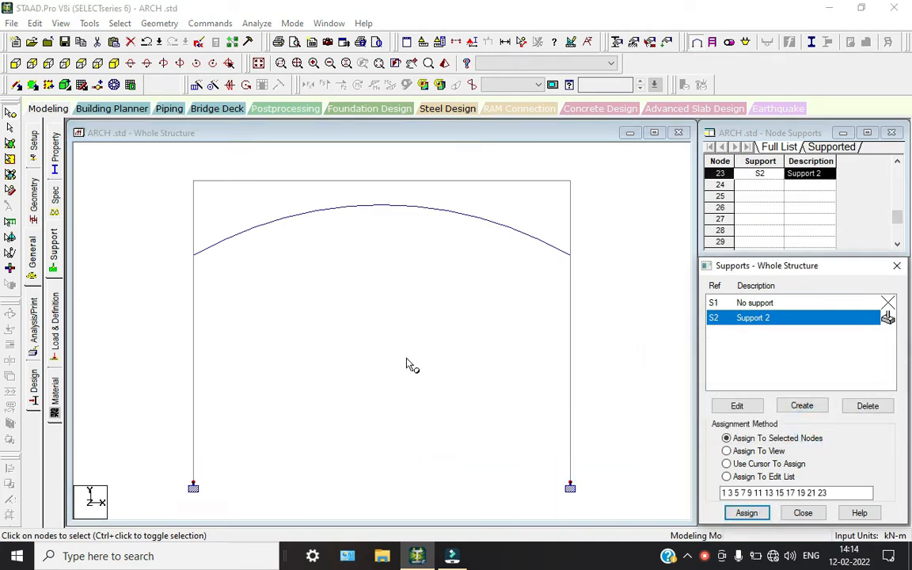
pyautogui.click(366, 321)
pyautogui.click(113, 63)
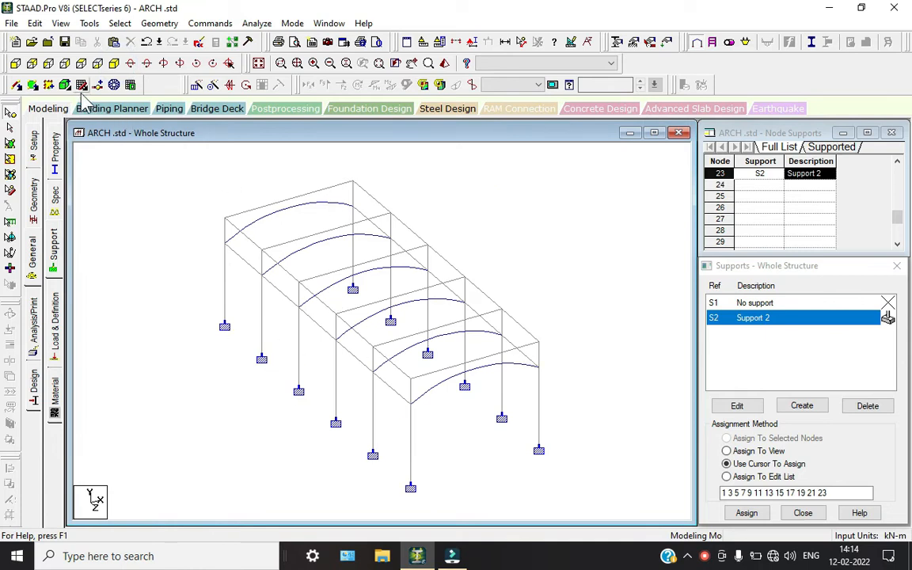
# Step: Define a rectangular concrete section with YD 0.45 m and ZD 0.35 m
pyautogui.click(56, 152)
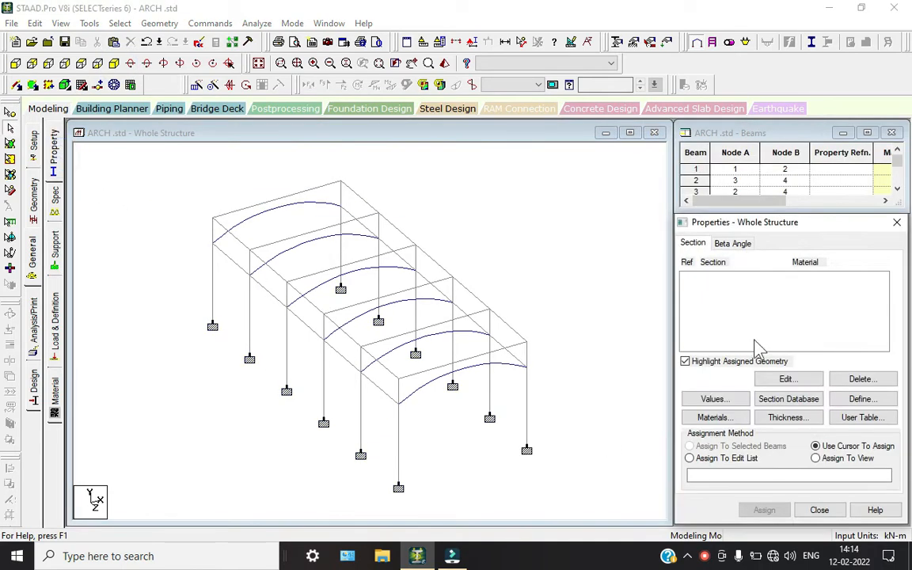
pyautogui.click(870, 400)
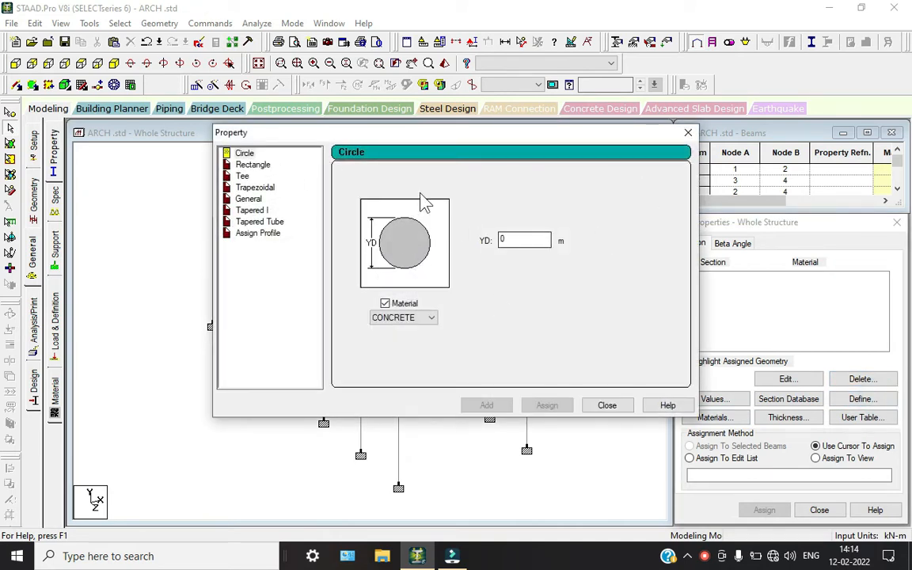
pyautogui.click(251, 166)
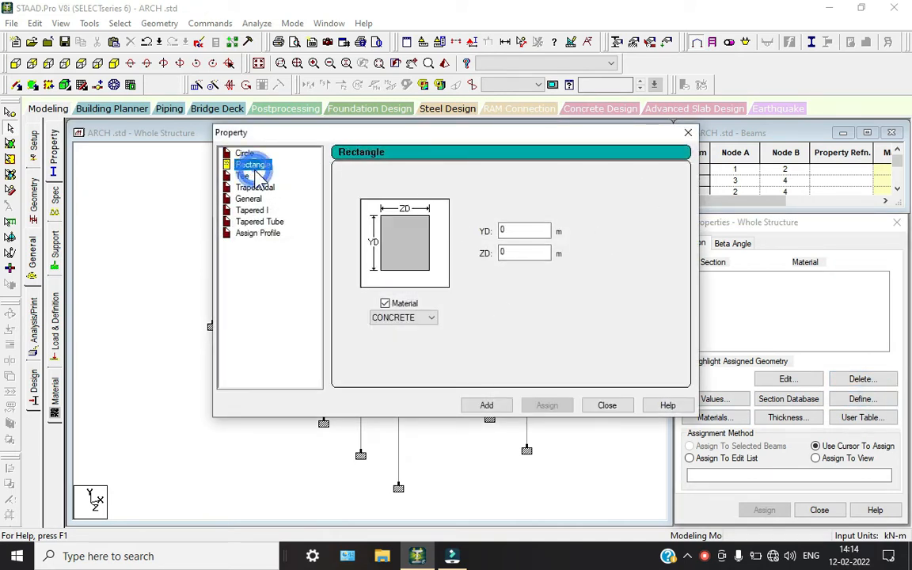
pyautogui.click(535, 233)
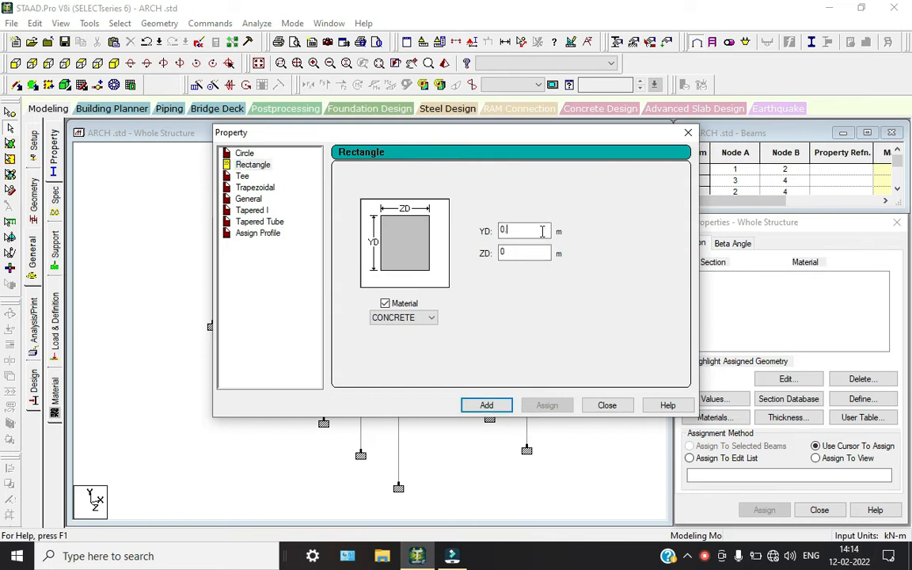
pyautogui.click(529, 254)
pyautogui.write('.35')
pyautogui.click(486, 404)
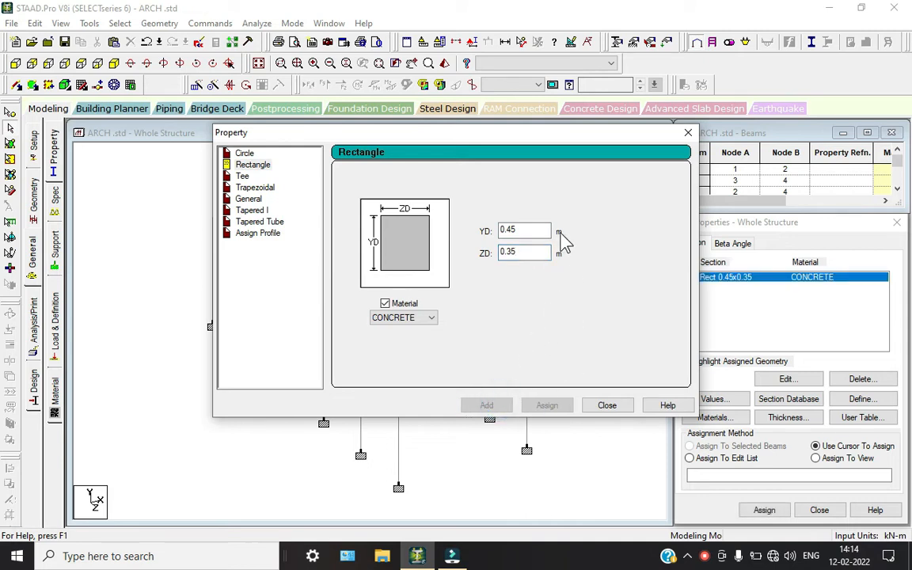
# Step: Add a second rectangular concrete section of 0.35 x 0.35 m and close the property definition
pyautogui.click(533, 230)
pyautogui.press('BackSpace')
pyautogui.press('BackSpace')
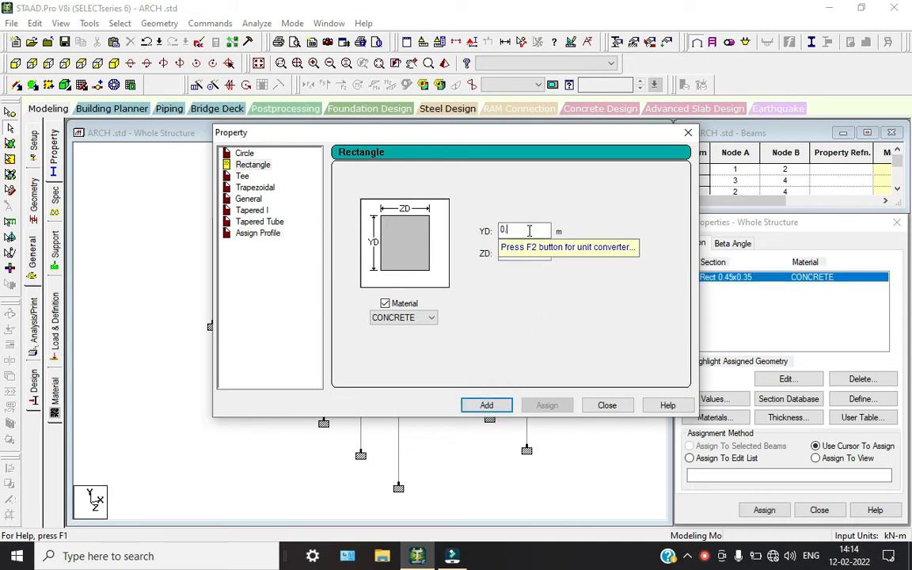
pyautogui.click(486, 405)
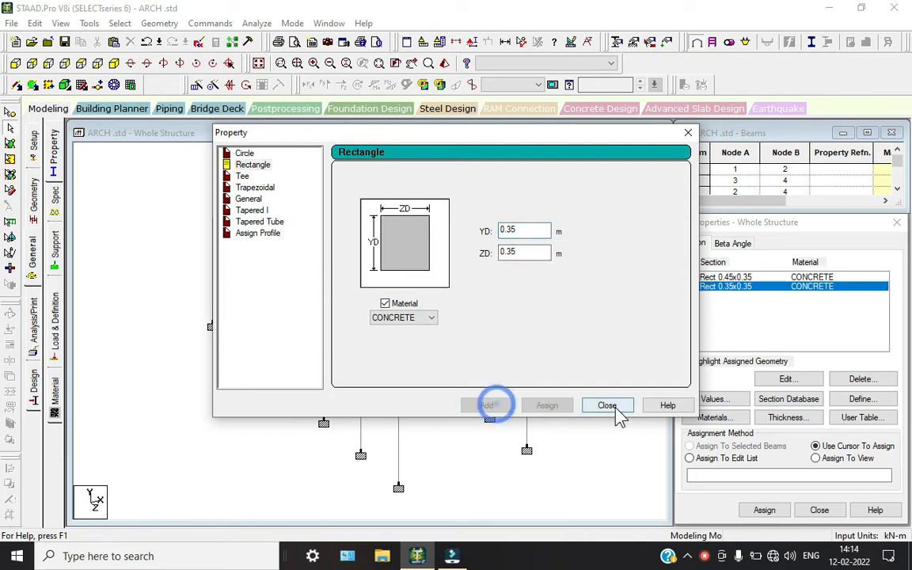
pyautogui.click(611, 405)
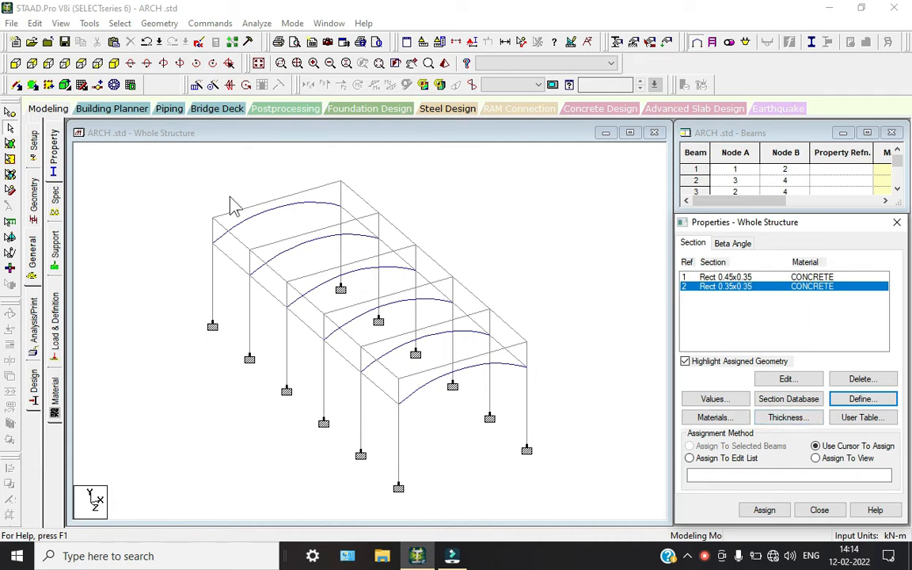
# Step: Add a four-noded plate across the outer corner nodes of the flat top level, covering the whole roof
pyautogui.click(31, 86)
pyautogui.click(212, 215)
pyautogui.click(341, 181)
pyautogui.click(527, 342)
pyautogui.click(398, 379)
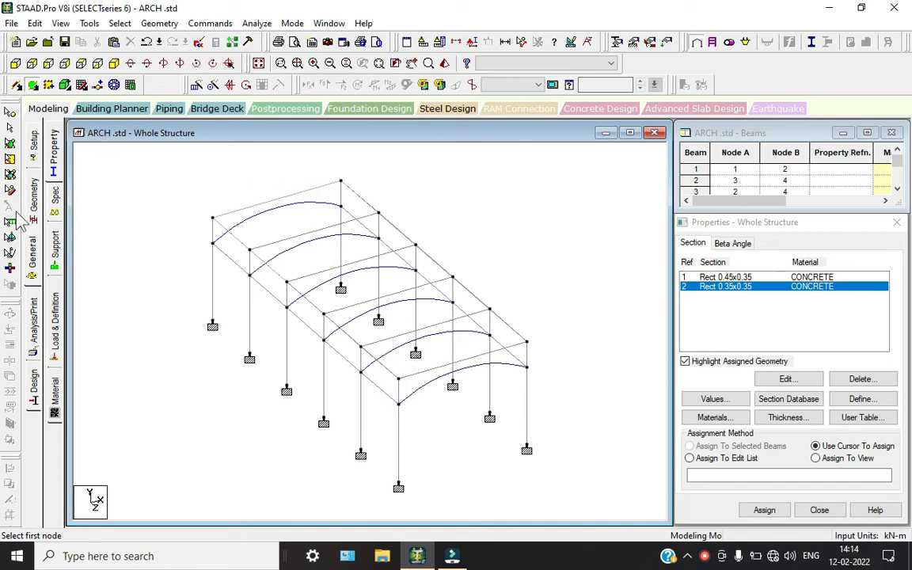
pyautogui.click(9, 128)
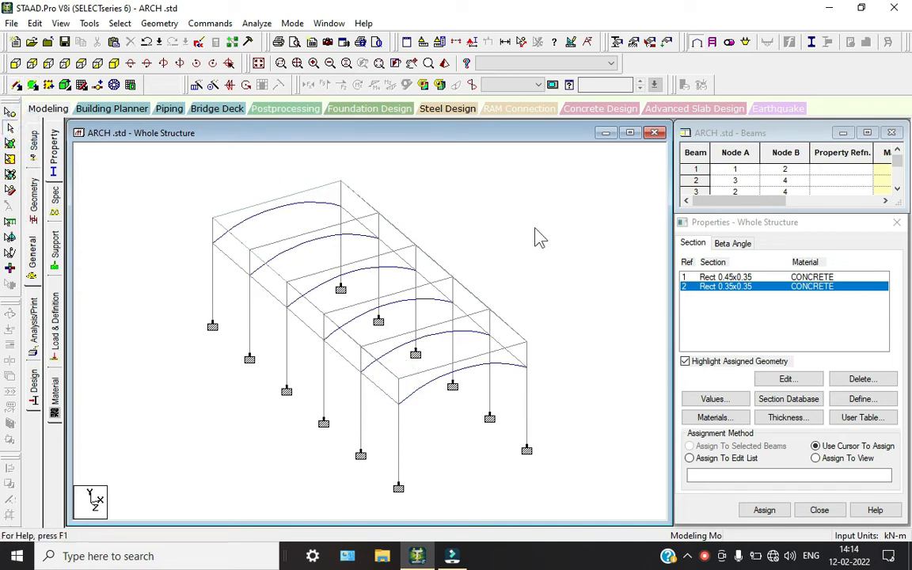
# Step: Assign the Rect 0.45x0.35 section to all columns by selecting the beams parallel to Y
pyautogui.click(759, 277)
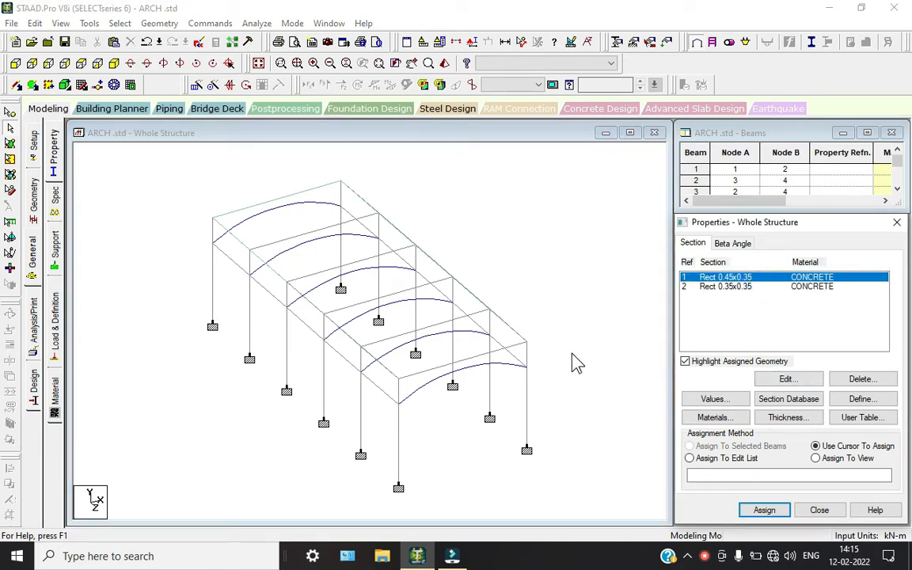
pyautogui.click(120, 23)
pyautogui.moveTo(261, 277)
pyautogui.click(297, 293)
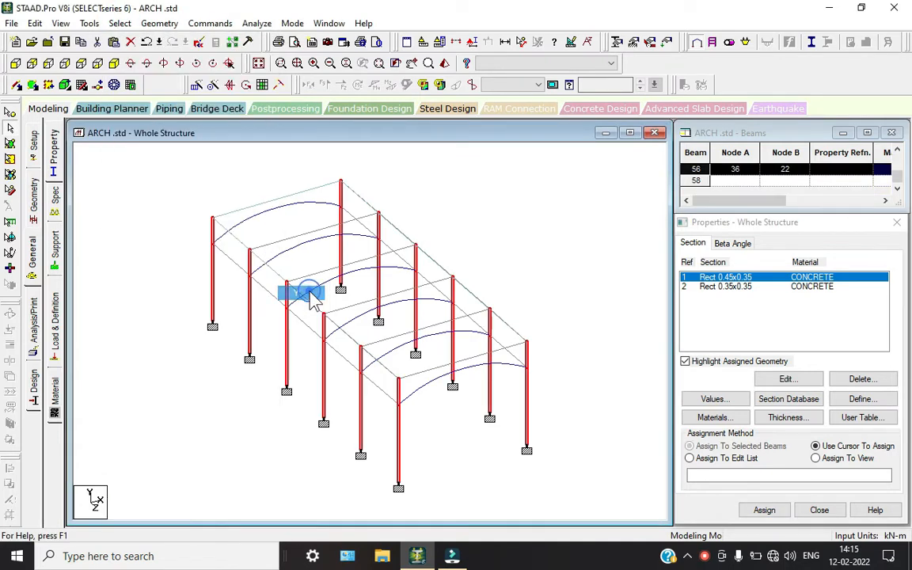
pyautogui.click(764, 511)
pyautogui.click(809, 407)
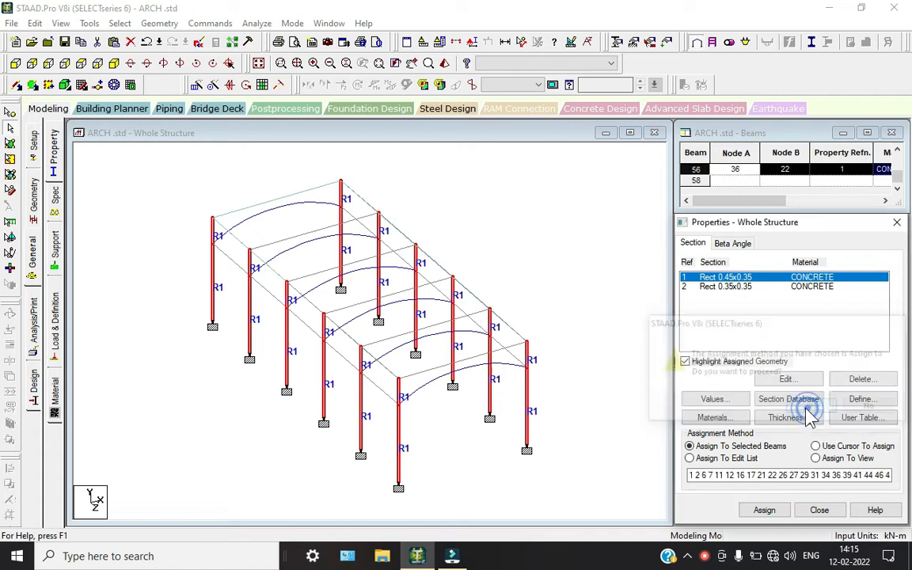
pyautogui.click(539, 451)
pyautogui.click(732, 286)
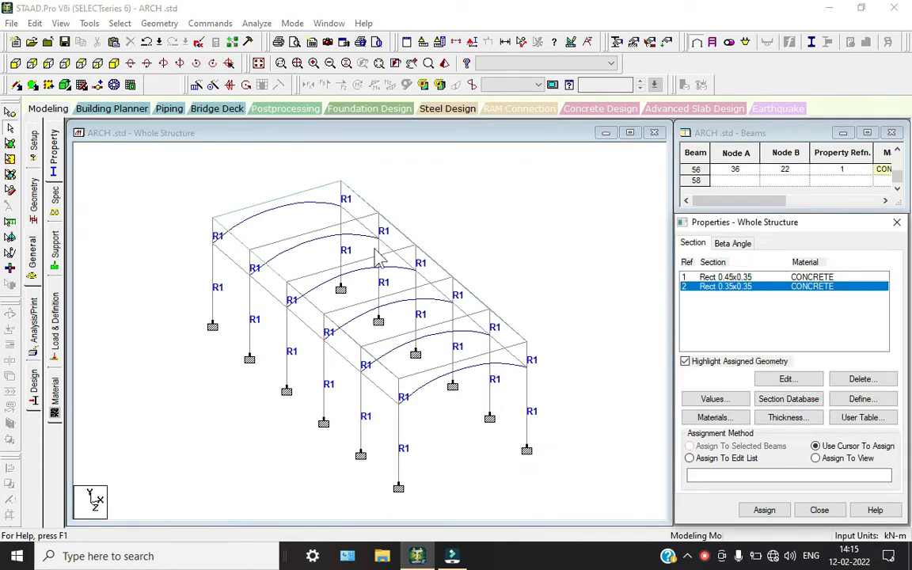
pyautogui.click(120, 24)
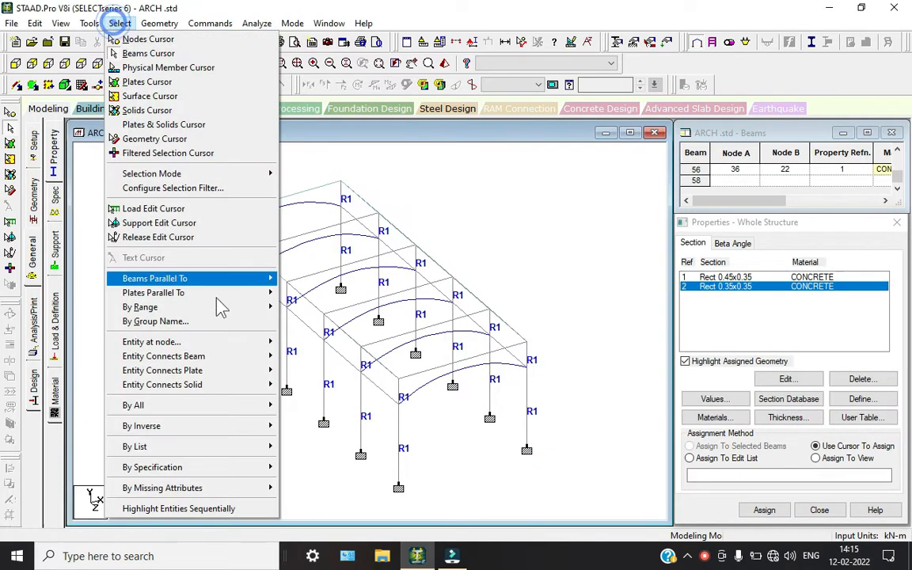
pyautogui.moveTo(258, 487)
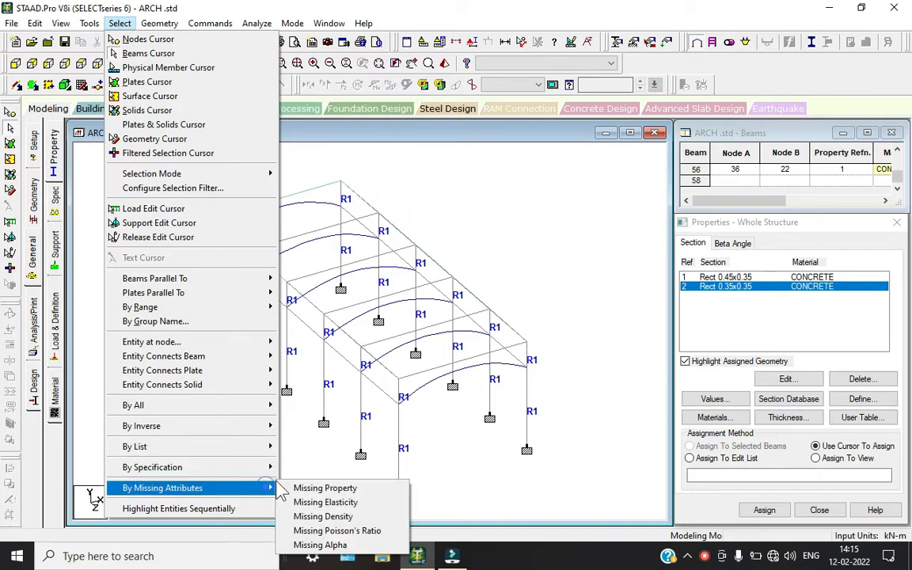
pyautogui.click(313, 489)
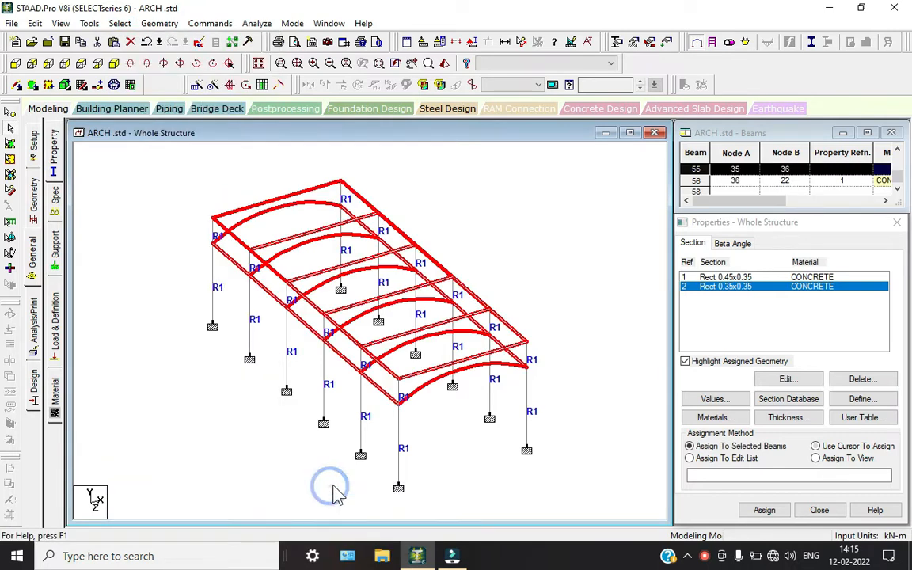
pyautogui.click(580, 301)
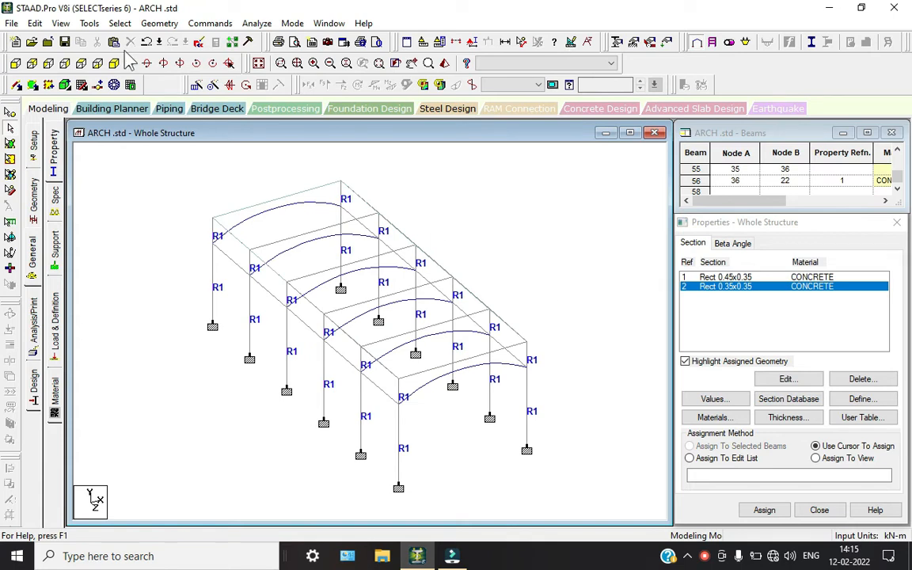
pyautogui.click(119, 23)
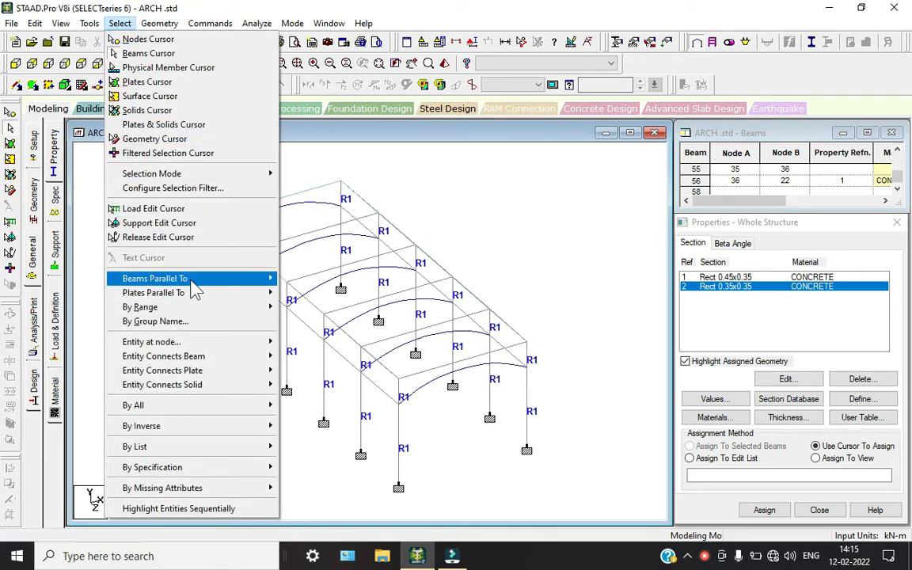
pyautogui.moveTo(195, 282)
pyautogui.moveTo(204, 307)
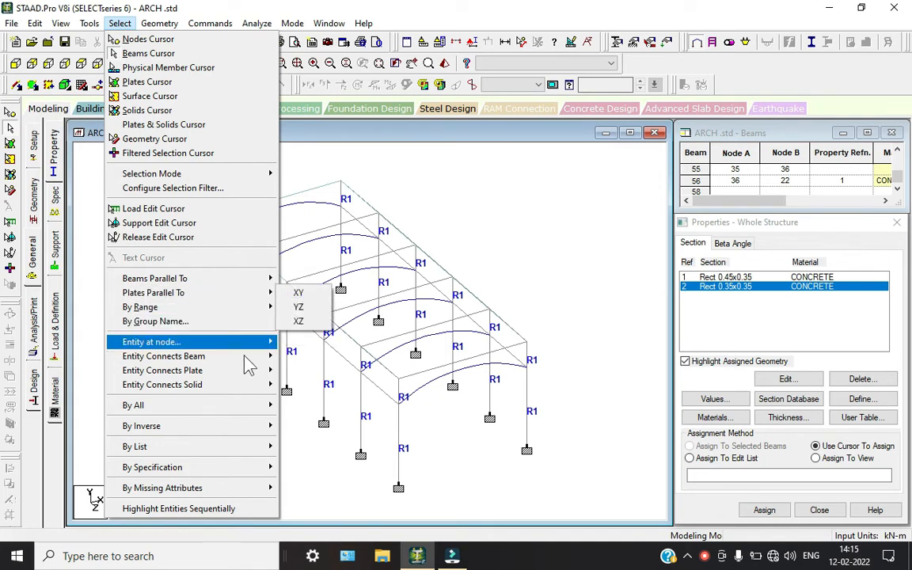
pyautogui.moveTo(265, 467)
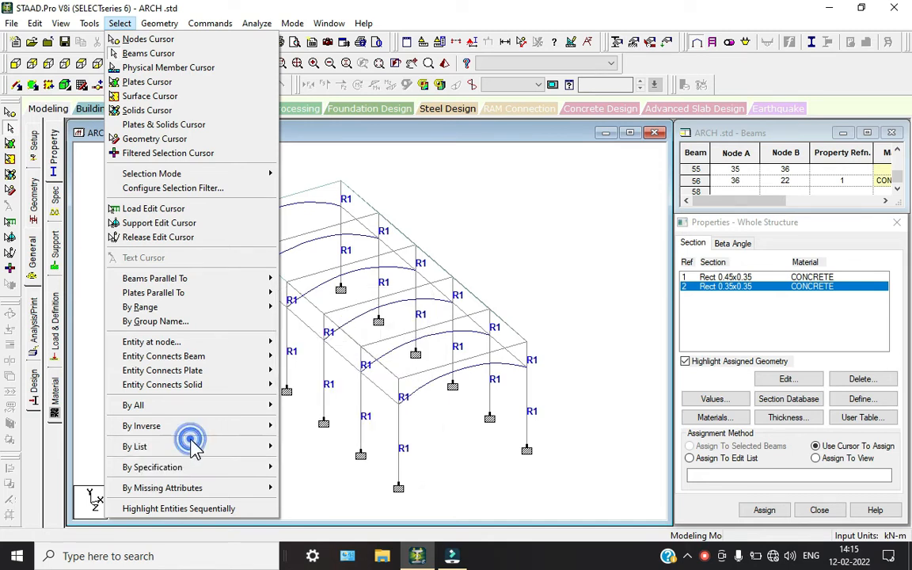
pyautogui.moveTo(207, 448)
pyautogui.click(309, 461)
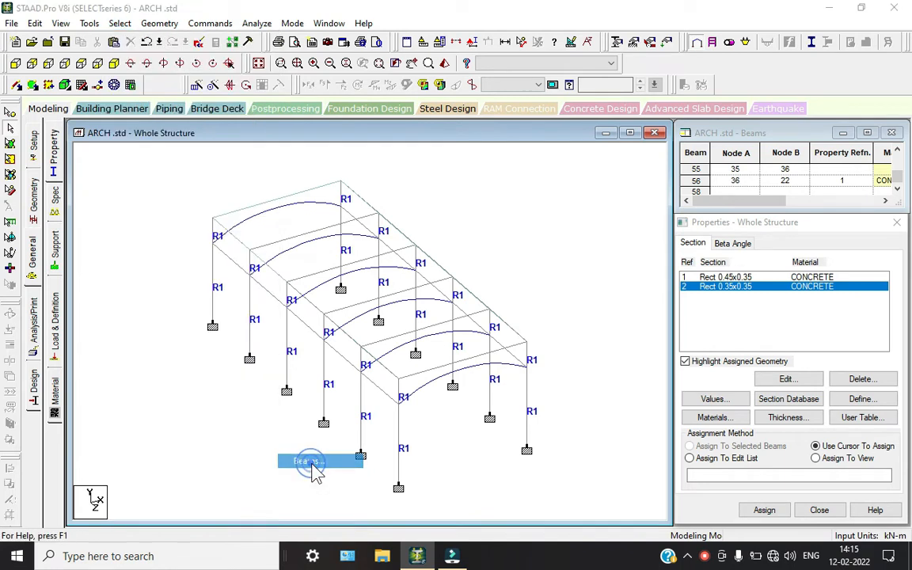
pyautogui.click(495, 219)
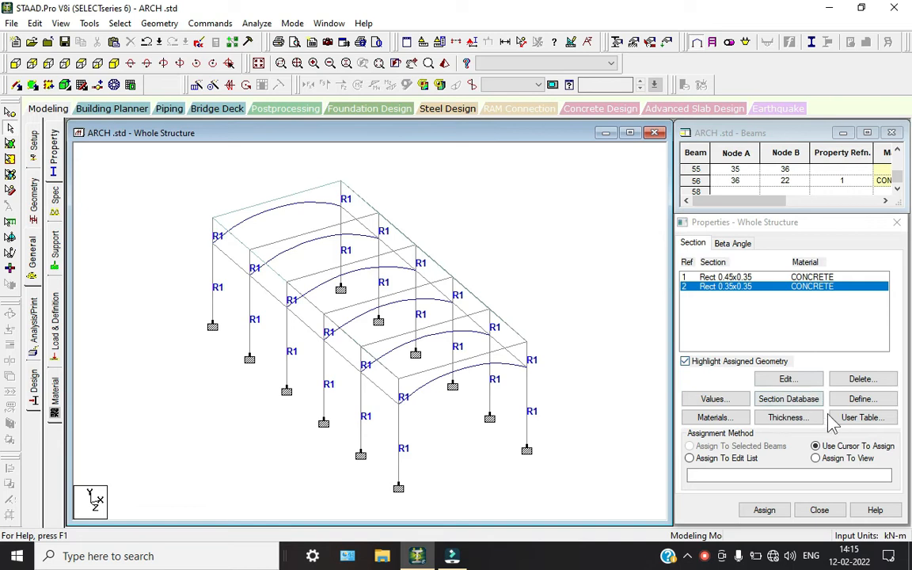
# Step: Define a 0.25 m concrete plate element thickness and assign it to the roof plate using Assign To View
pyautogui.click(795, 418)
pyautogui.click(565, 221)
pyautogui.write('25')
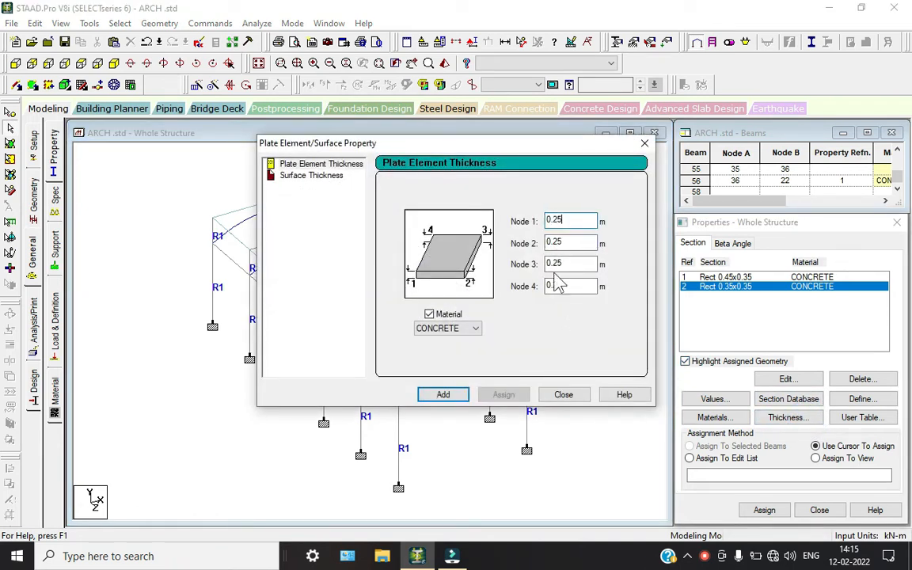
pyautogui.click(438, 395)
pyautogui.click(573, 400)
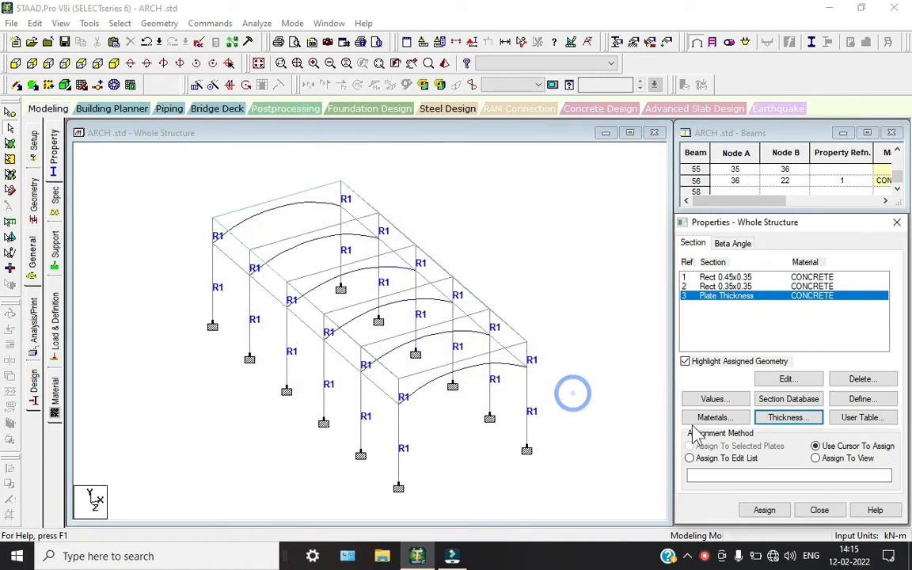
pyautogui.click(814, 459)
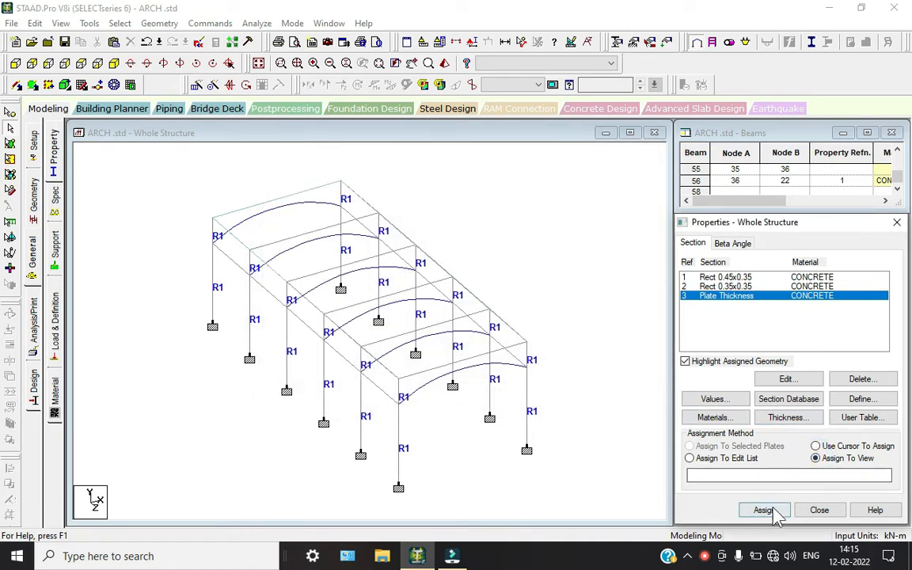
pyautogui.click(764, 509)
pyautogui.click(813, 406)
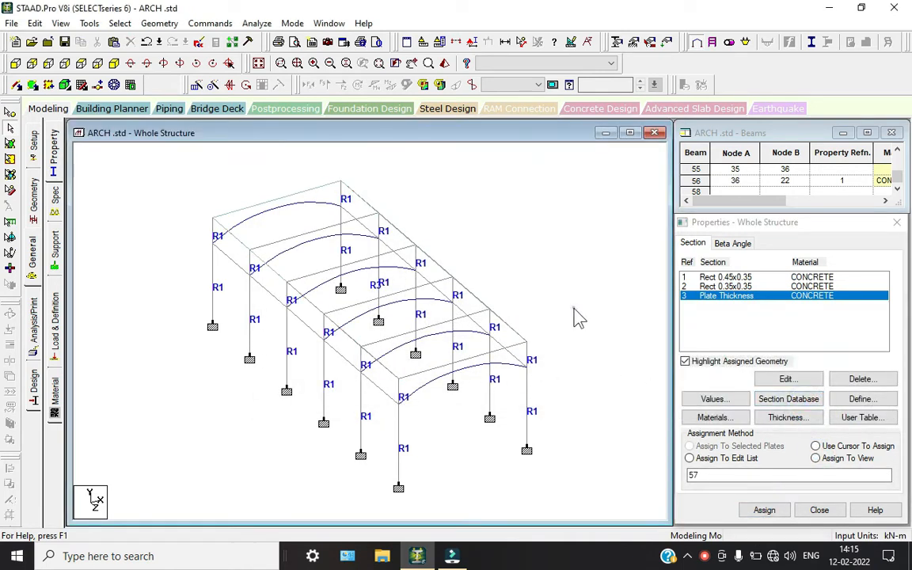
# Step: Select all members with a missing property and assign them the Rect 0.35x0.35 section
pyautogui.click(740, 285)
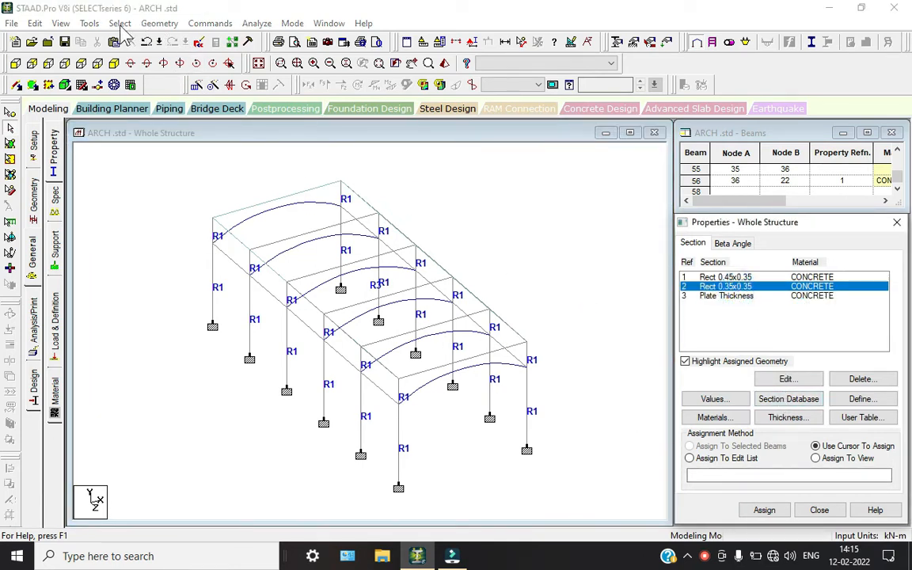
pyautogui.click(120, 24)
pyautogui.moveTo(237, 488)
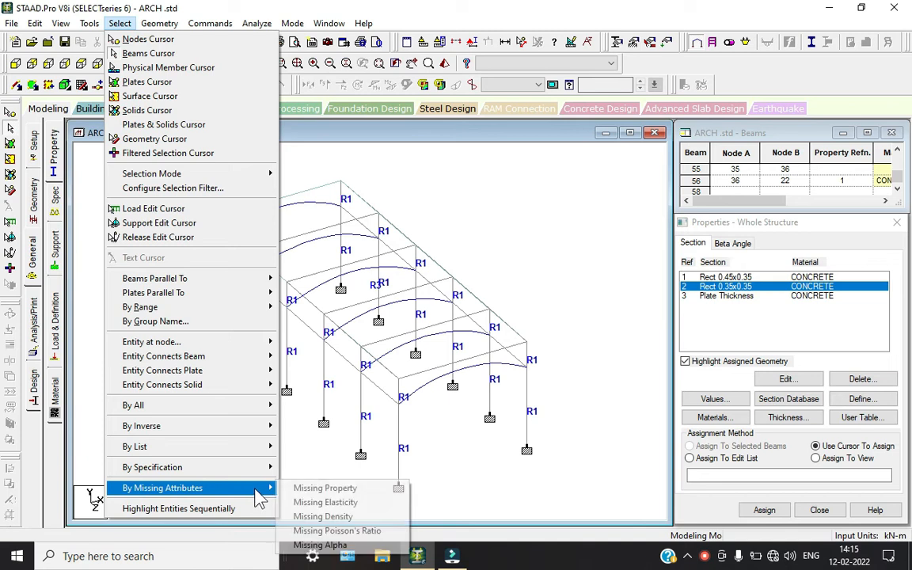
pyautogui.click(333, 489)
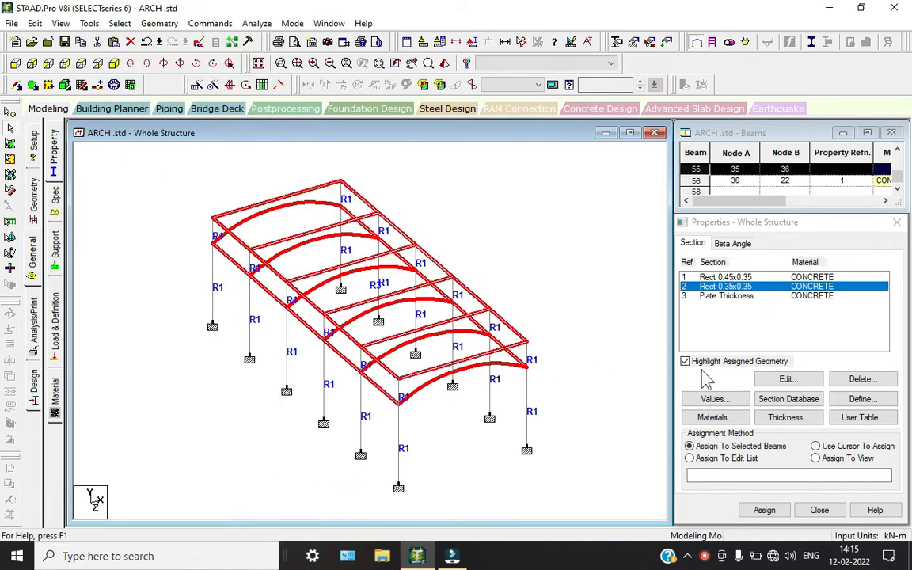
pyautogui.click(764, 511)
pyautogui.click(812, 407)
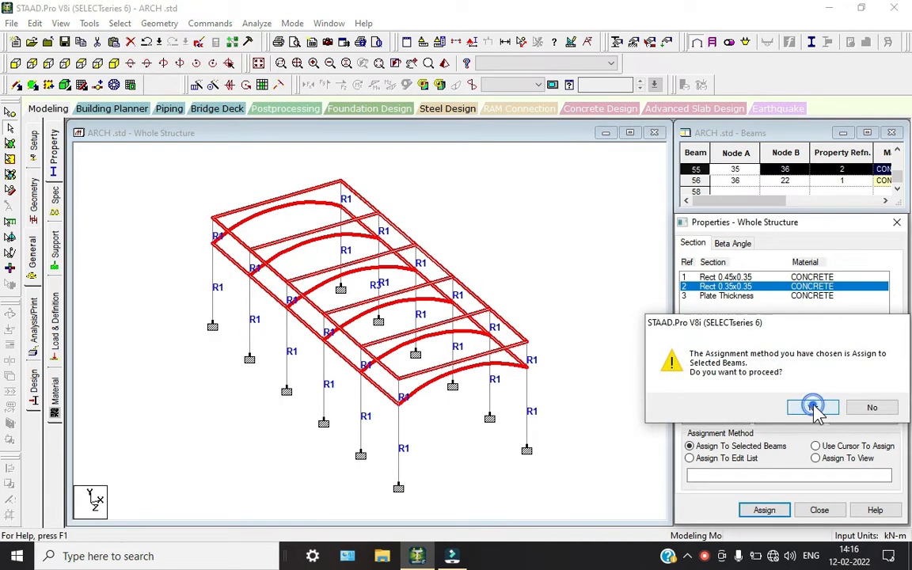
# Step: Inspect the frame, arches and roof plate in the 3D rendered view from several angles, and return to the whole structure
pyautogui.click(570, 250)
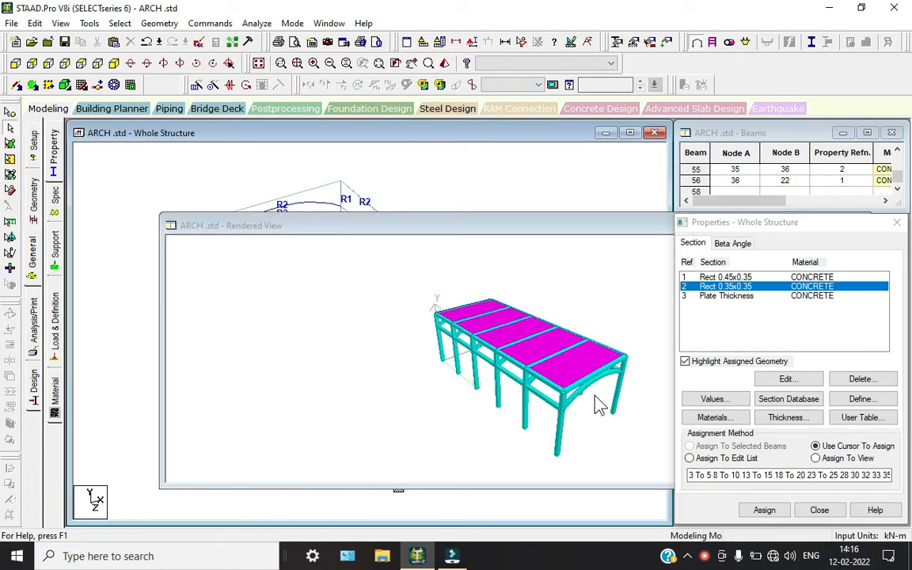
pyautogui.moveTo(597, 402); pyautogui.dragTo(525, 381)
pyautogui.scroll(5, 527, 382)
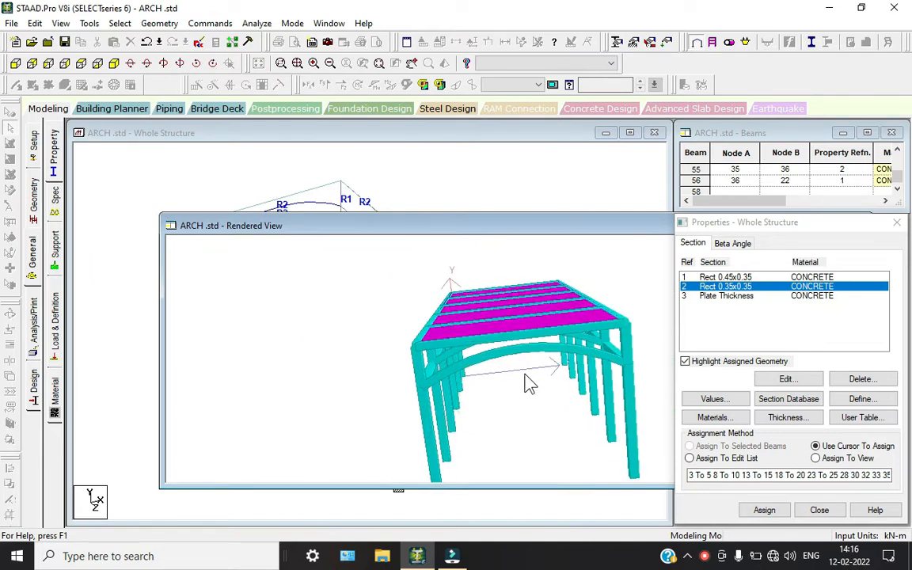
pyautogui.scroll(3, 526, 382)
pyautogui.moveTo(524, 381); pyautogui.dragTo(467, 378)
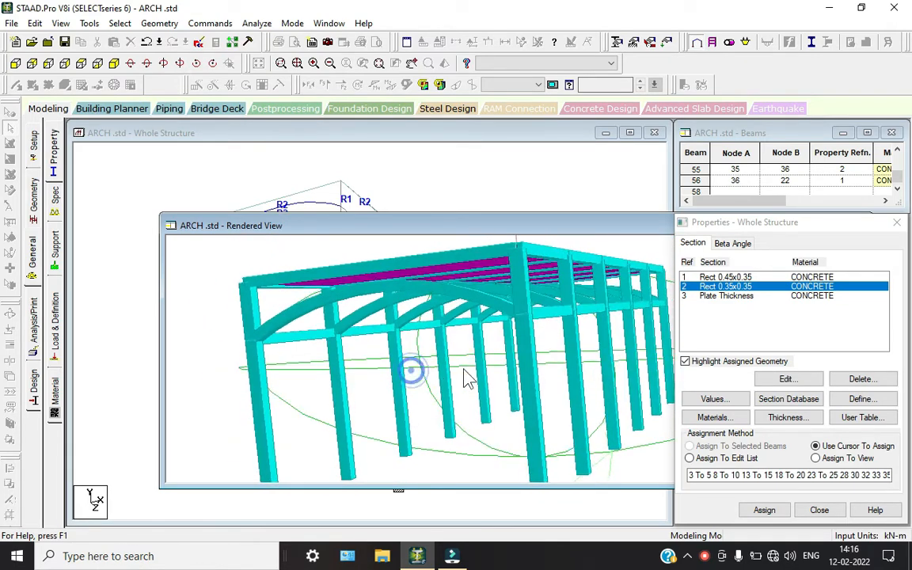
pyautogui.click(457, 169)
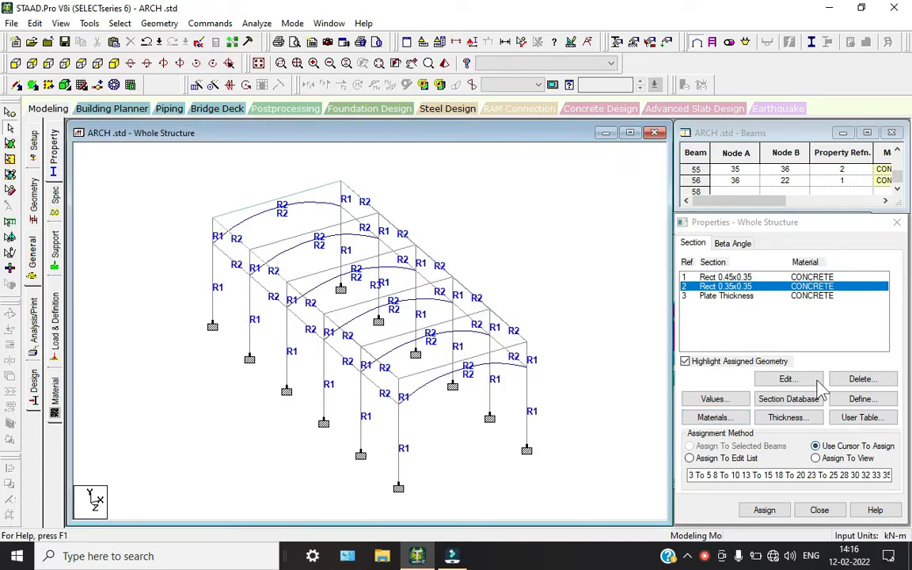
# Step: Assign the CONCRETE material to the whole structure using Assign To View
pyautogui.click(574, 427)
pyautogui.click(63, 401)
pyautogui.click(736, 342)
pyautogui.click(752, 448)
pyautogui.click(766, 513)
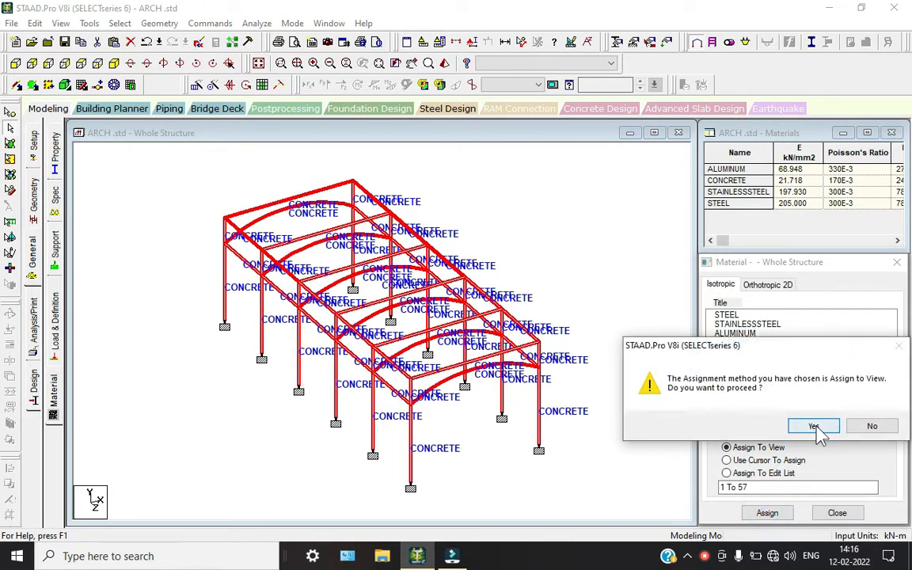
pyautogui.click(810, 426)
pyautogui.click(579, 469)
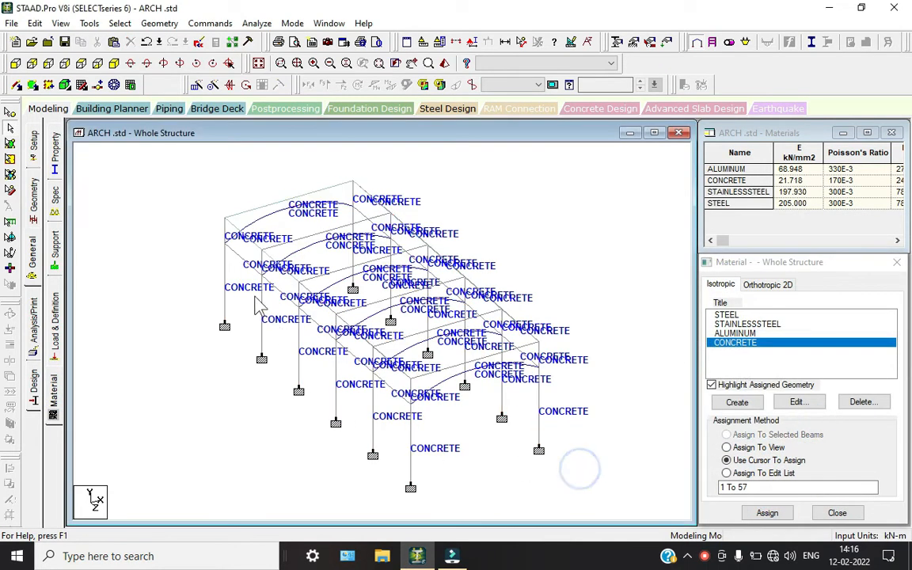
# Step: Create primary load case 1 with loading type Dead and title DL
pyautogui.click(54, 325)
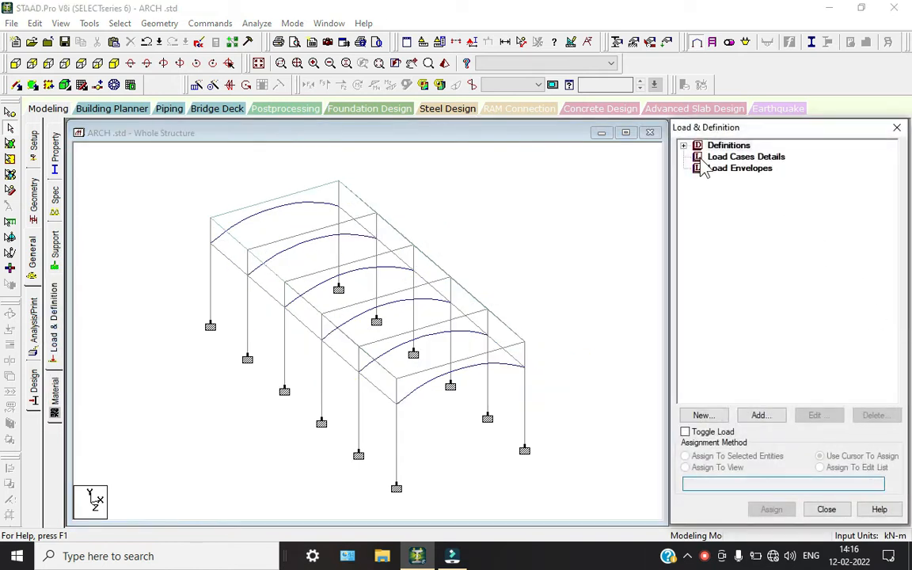
pyautogui.click(716, 158)
pyautogui.click(758, 415)
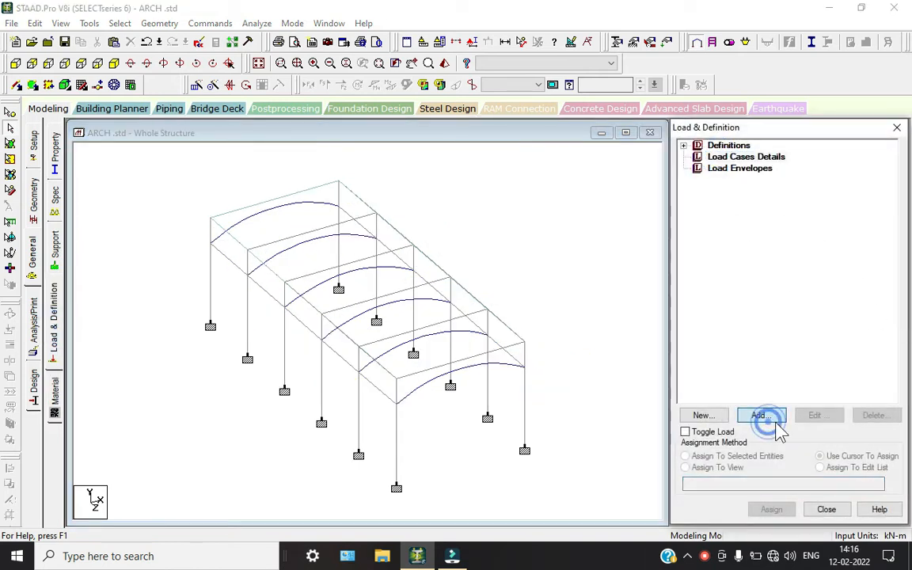
pyautogui.click(541, 195)
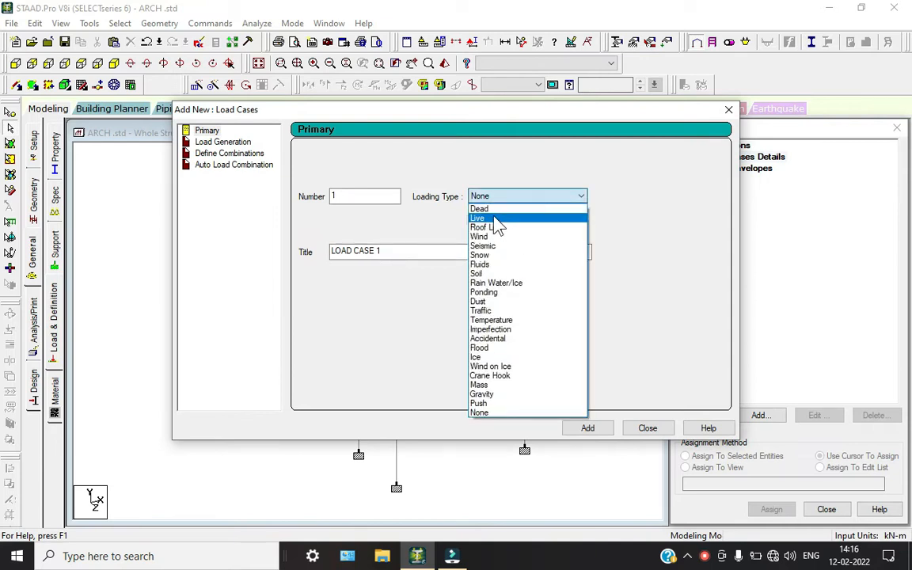
pyautogui.click(491, 208)
pyautogui.press('Tab')
pyautogui.write('D')
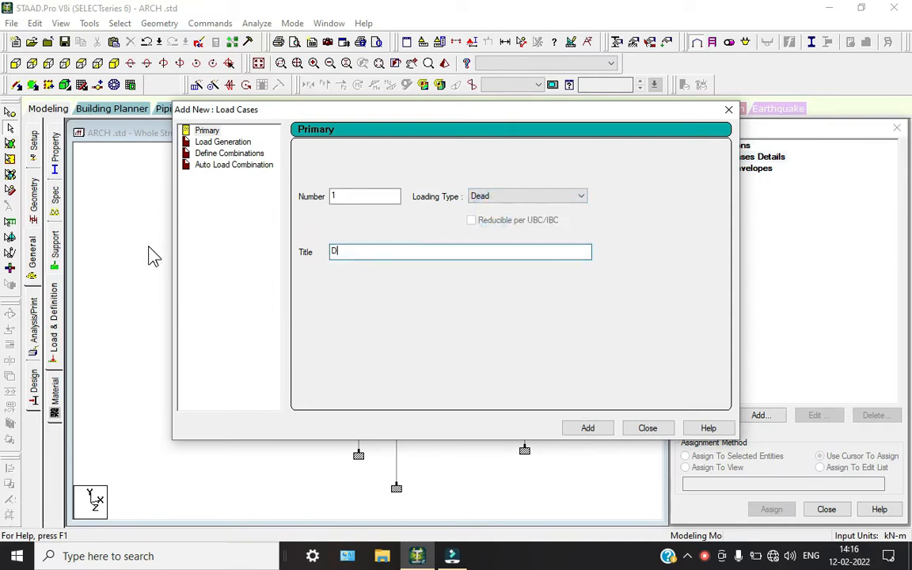
pyautogui.press('Return')
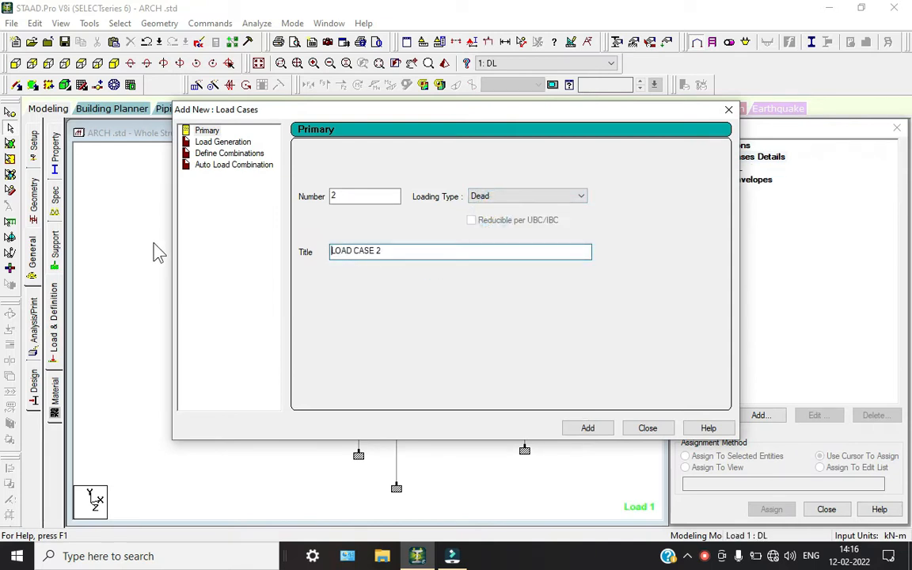
pyautogui.click(550, 195)
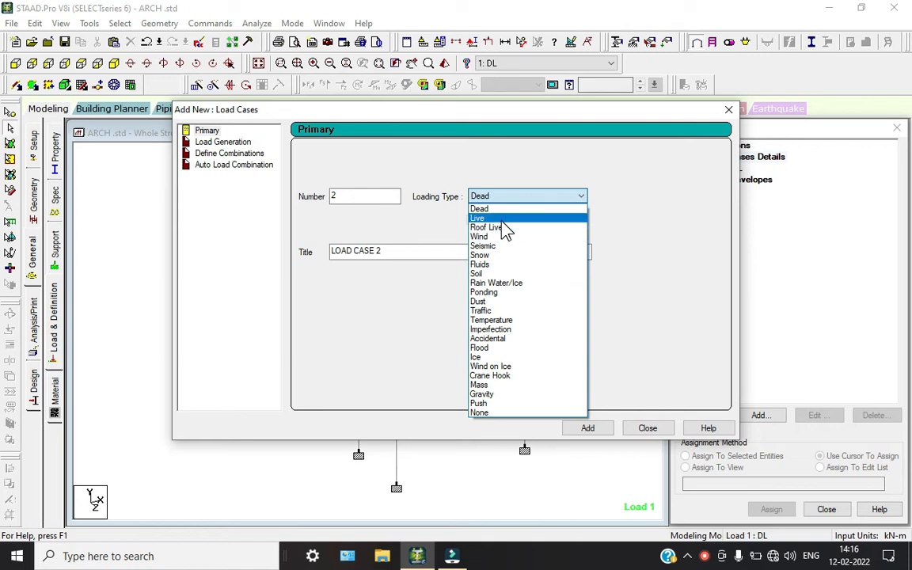
pyautogui.click(604, 427)
pyautogui.click(636, 427)
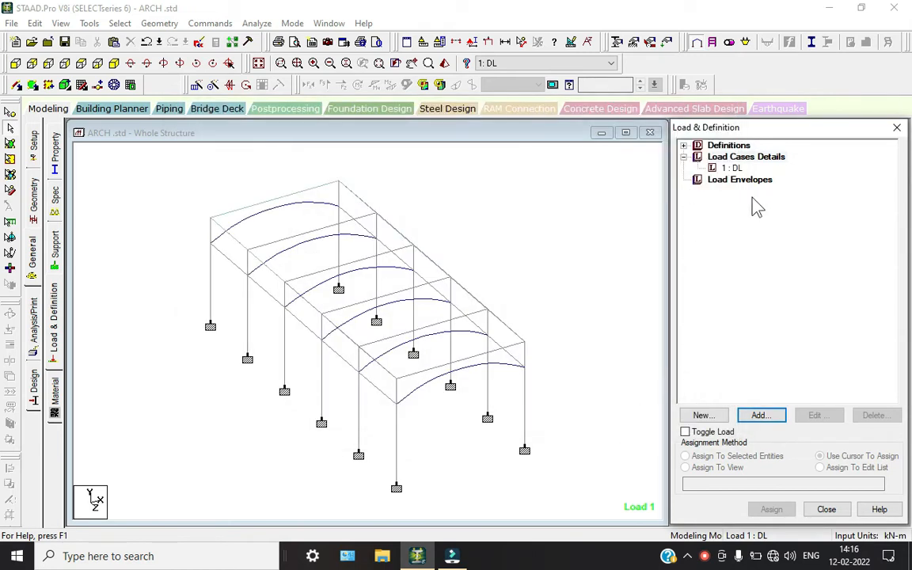
# Step: Add a selfweight load in the Y direction with factor -1 to the DL load case
pyautogui.click(734, 168)
pyautogui.click(763, 416)
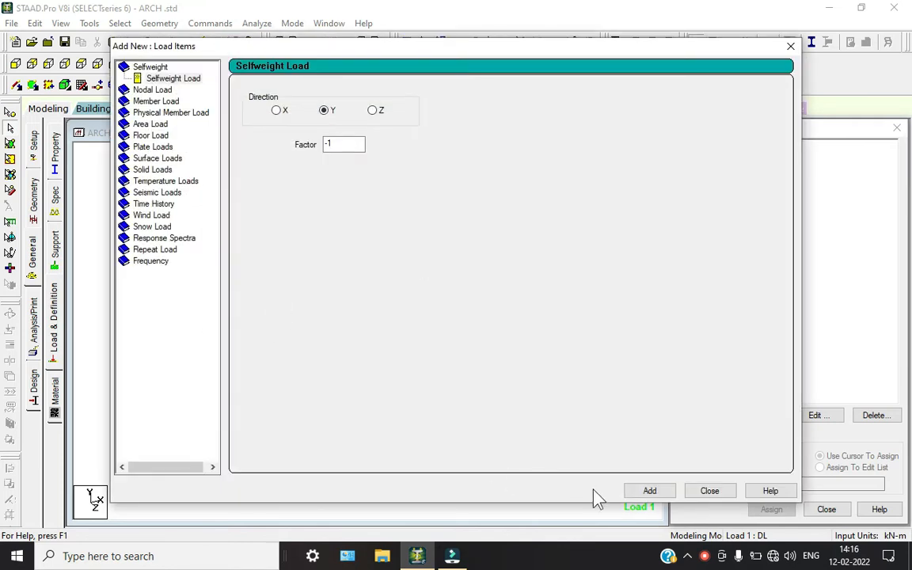
pyautogui.click(643, 497)
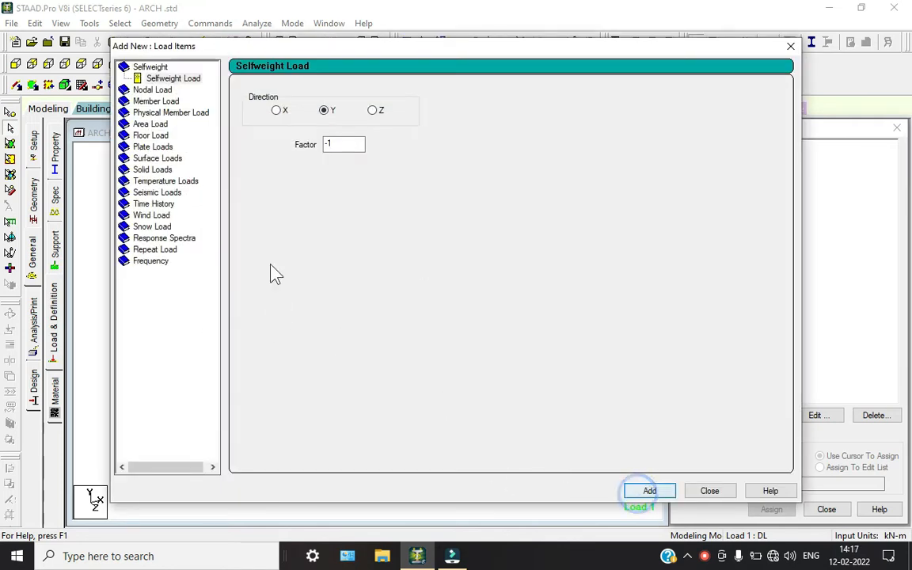
# Step: Start a uniform member force for DL and work out 0.45 × 0.35 × 25 in the Windows Calculator for its intensity
pyautogui.click(156, 101)
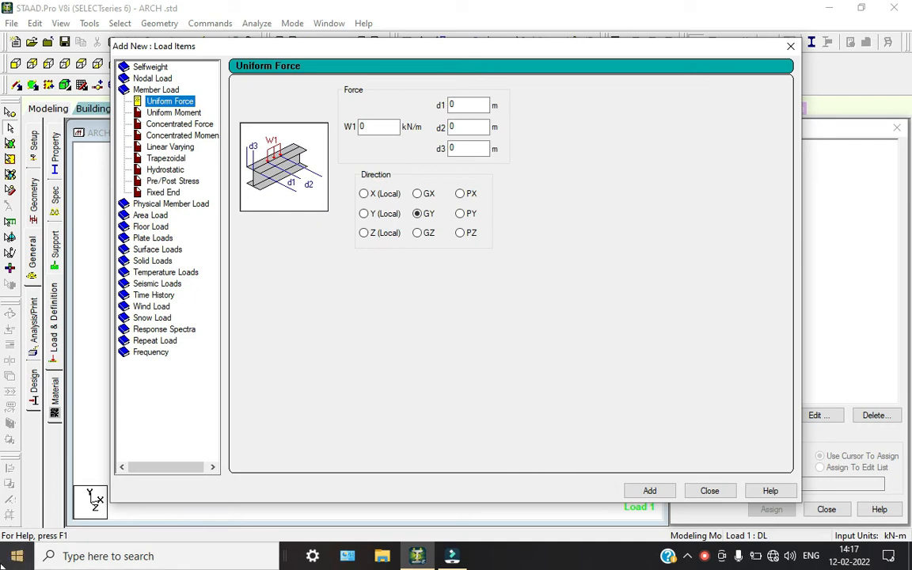
pyautogui.press('super')
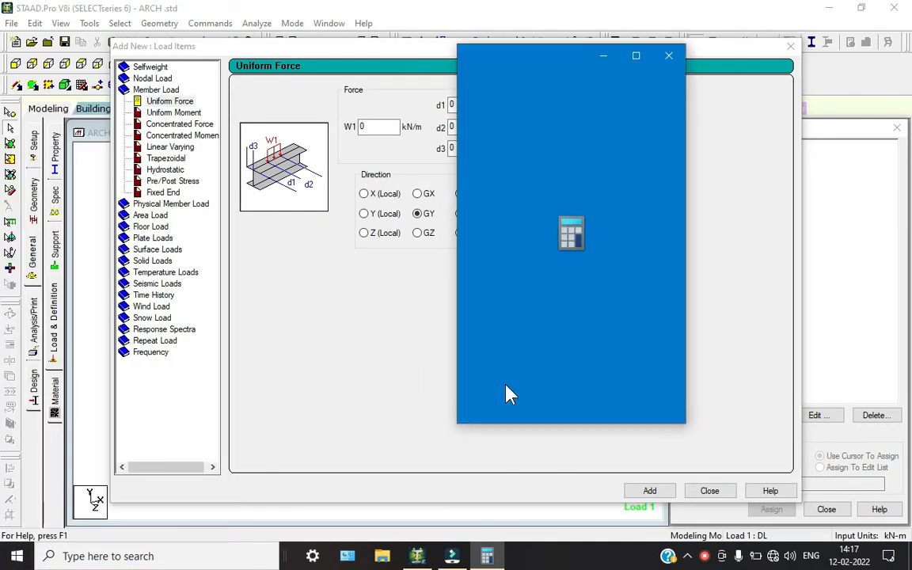
pyautogui.click(543, 404)
pyautogui.click(598, 404)
pyautogui.click(489, 325)
pyautogui.click(543, 323)
pyautogui.click(654, 286)
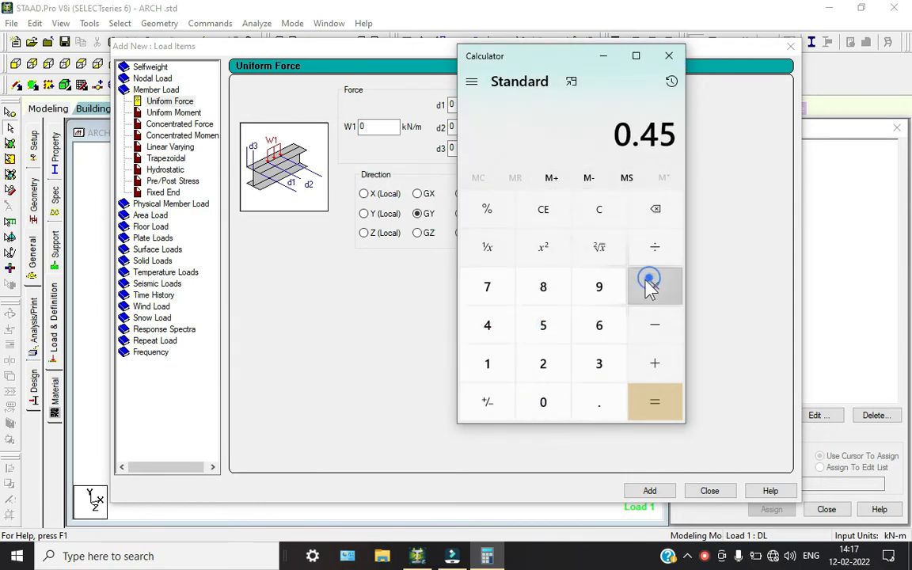
pyautogui.write('0.35')
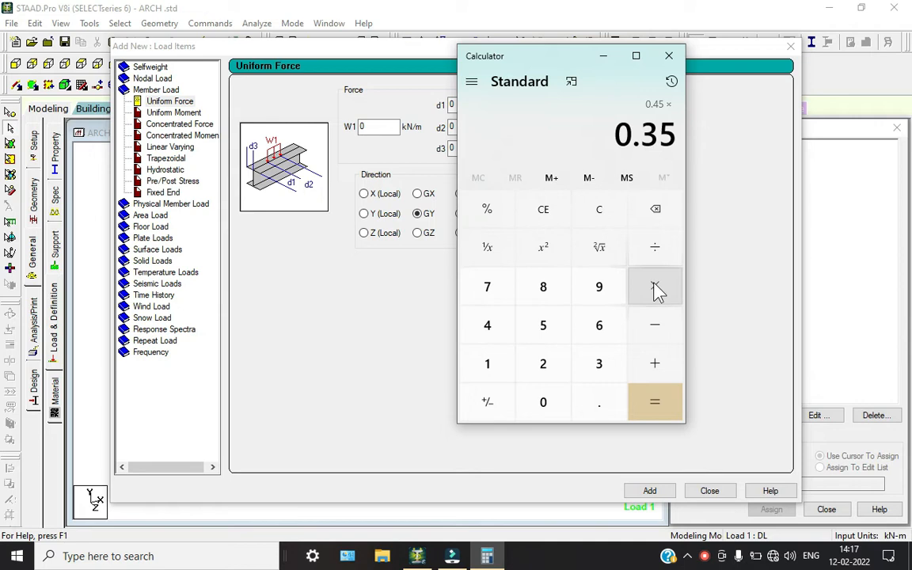
pyautogui.click(660, 285)
pyautogui.write('25')
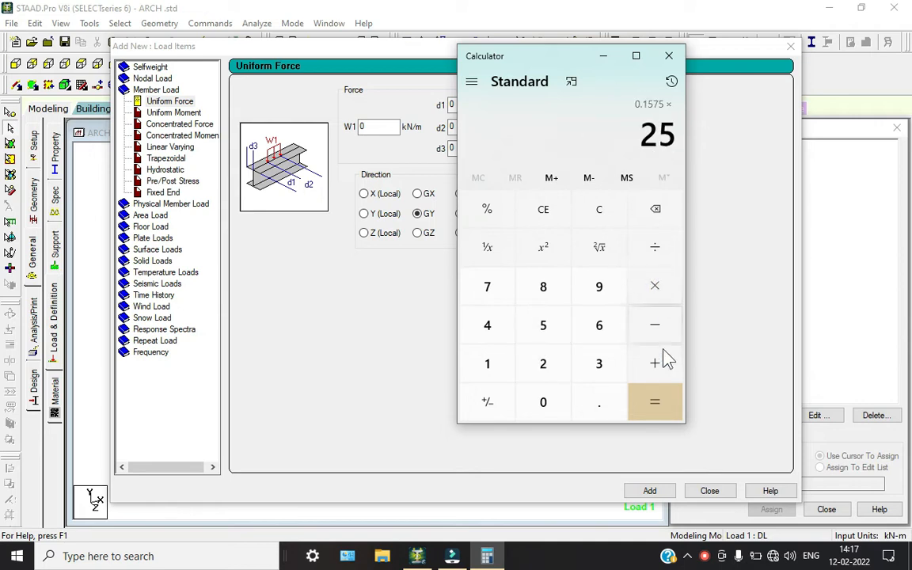
pyautogui.click(664, 398)
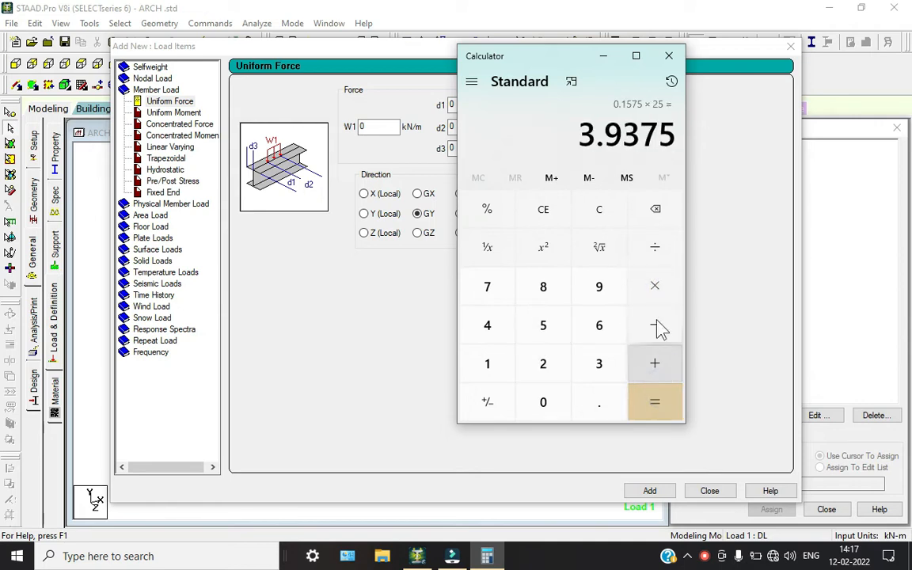
# Step: Add a uniform member force of -3.9375 kN/m in the GY direction to the DL load case
pyautogui.doubleClick(371, 127)
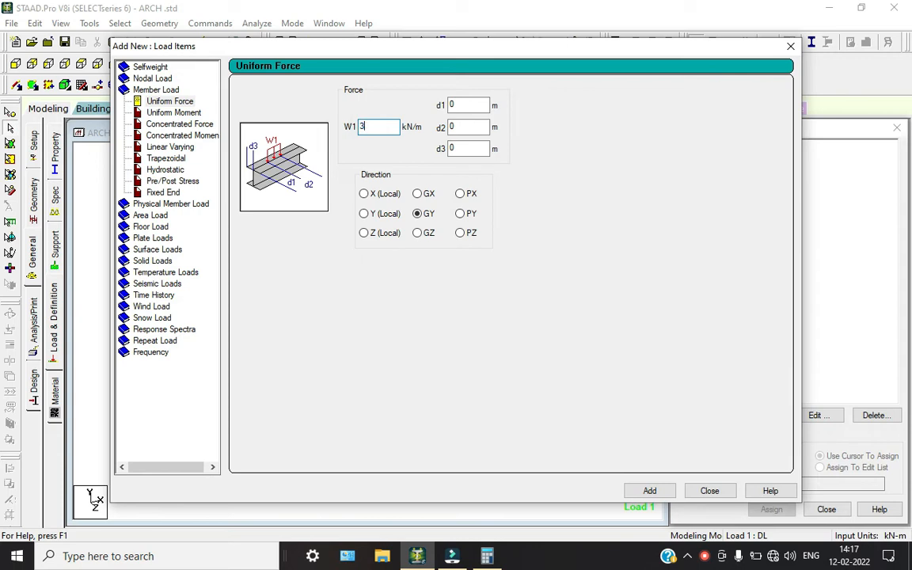
pyautogui.click(487, 556)
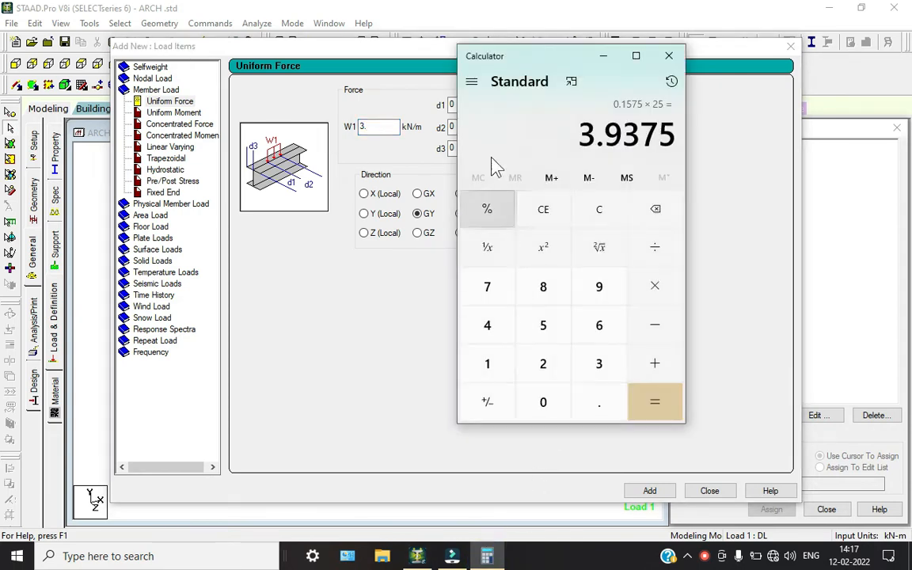
pyautogui.moveTo(383, 127); pyautogui.dragTo(294, 123)
pyautogui.write('-')
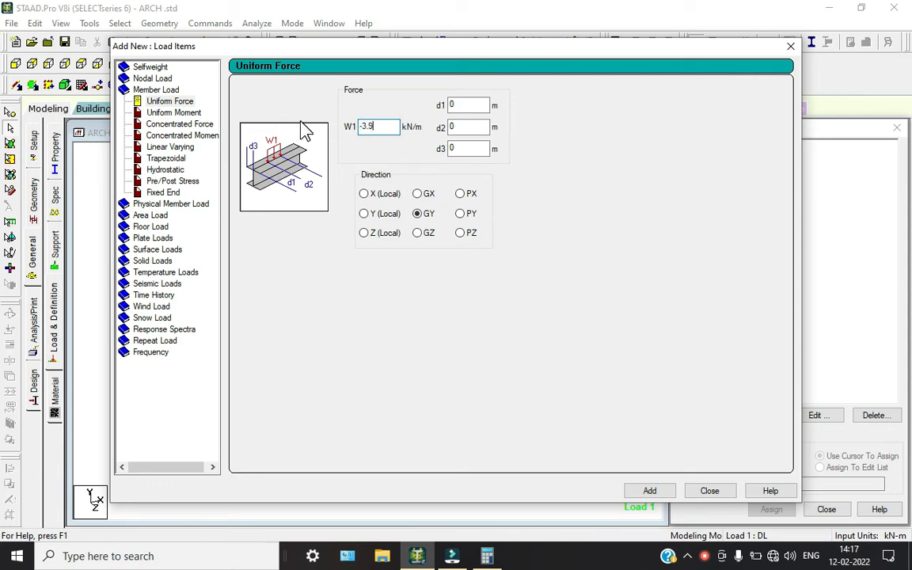
pyautogui.click(650, 491)
# Step: Calculate 0.35 × 0.35 × 25 in the Windows Calculator for the beam load intensity
pyautogui.click(488, 556)
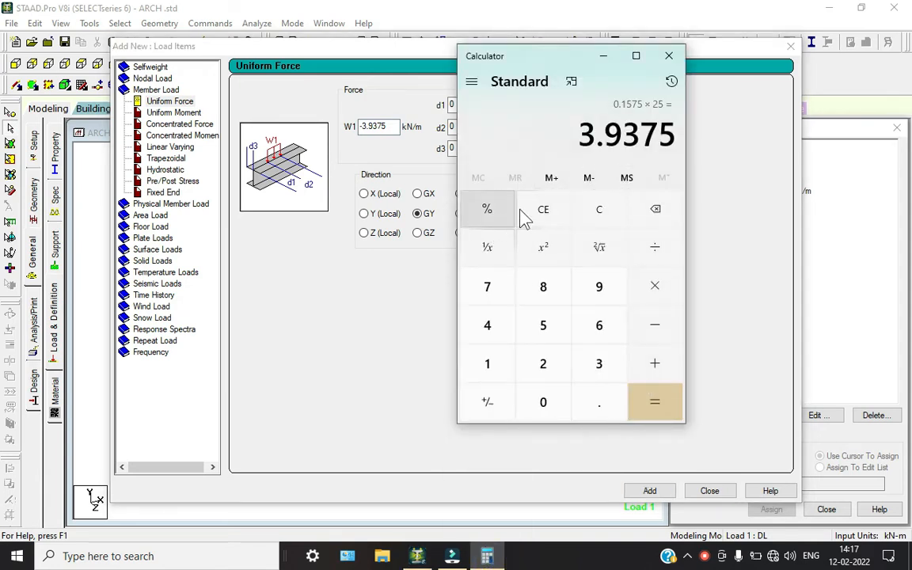
pyautogui.click(594, 209)
pyautogui.click(549, 411)
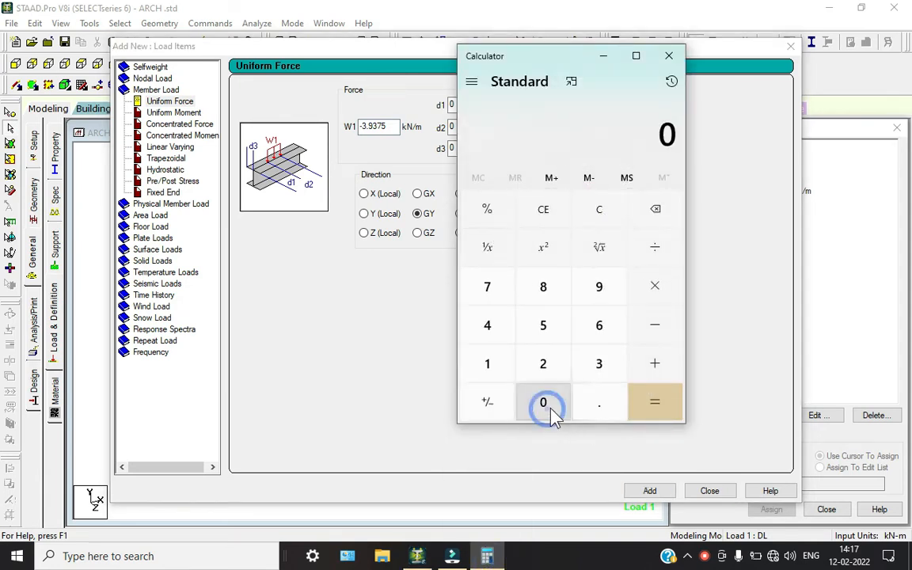
pyautogui.write('.35')
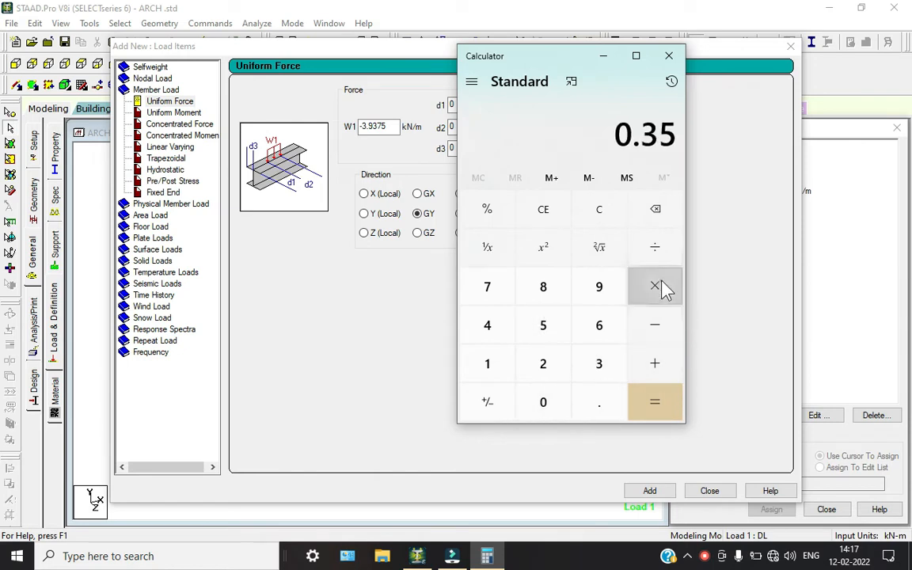
pyautogui.click(657, 287)
pyautogui.write('0.35')
pyautogui.click(658, 284)
pyautogui.write('25')
pyautogui.click(662, 399)
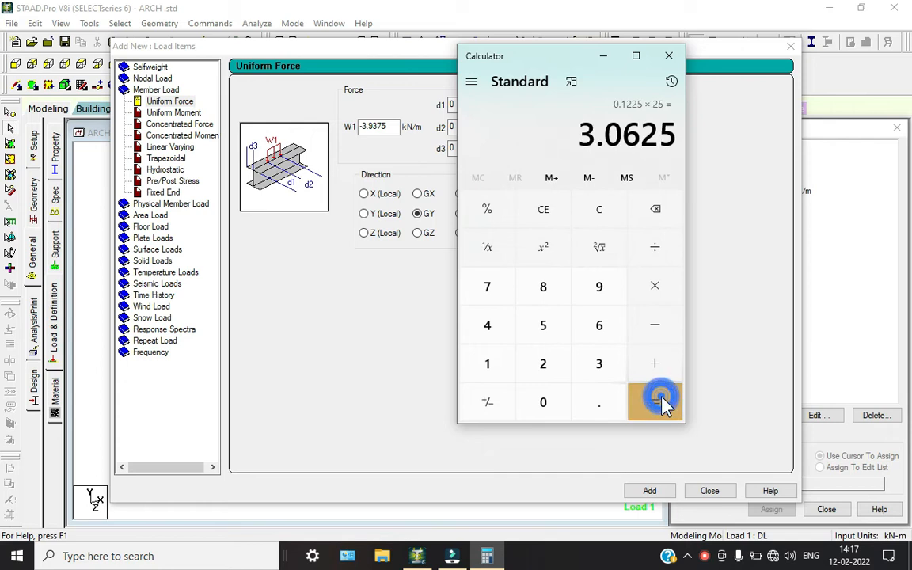
# Step: Add a second uniform member force of -3.0625 kN/m in the GY direction to the DL load case
pyautogui.click(396, 126)
pyautogui.press('BackSpace')
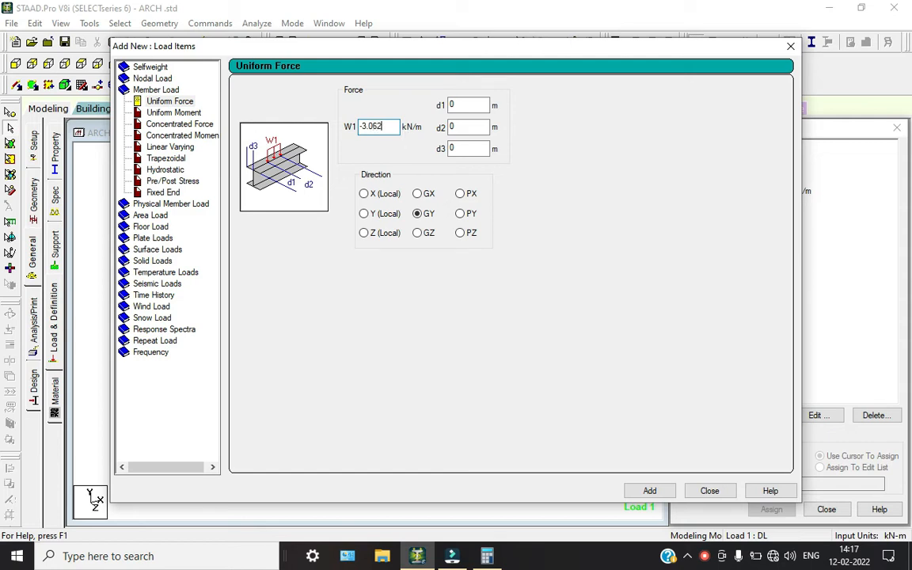
pyautogui.click(658, 494)
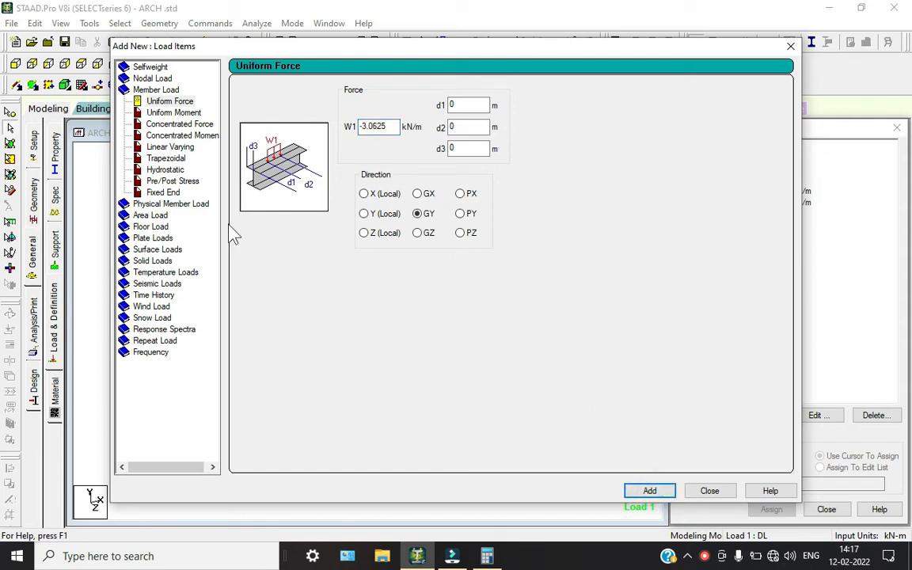
# Step: Add a full-plate pressure of -25 kN/m2 in the GY direction to DL and finish adding load items
pyautogui.click(153, 239)
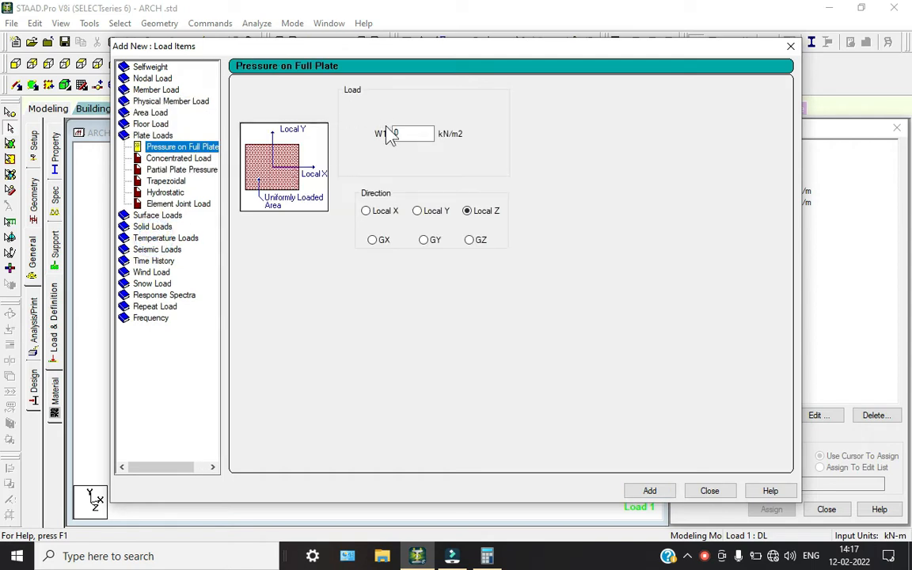
pyautogui.click(424, 239)
pyautogui.doubleClick(399, 133)
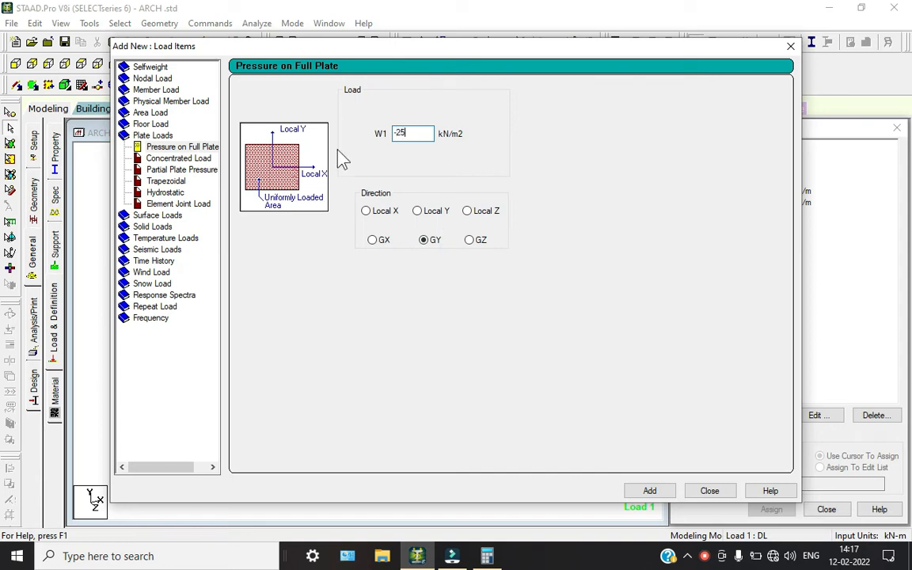
pyautogui.click(649, 491)
pyautogui.click(708, 491)
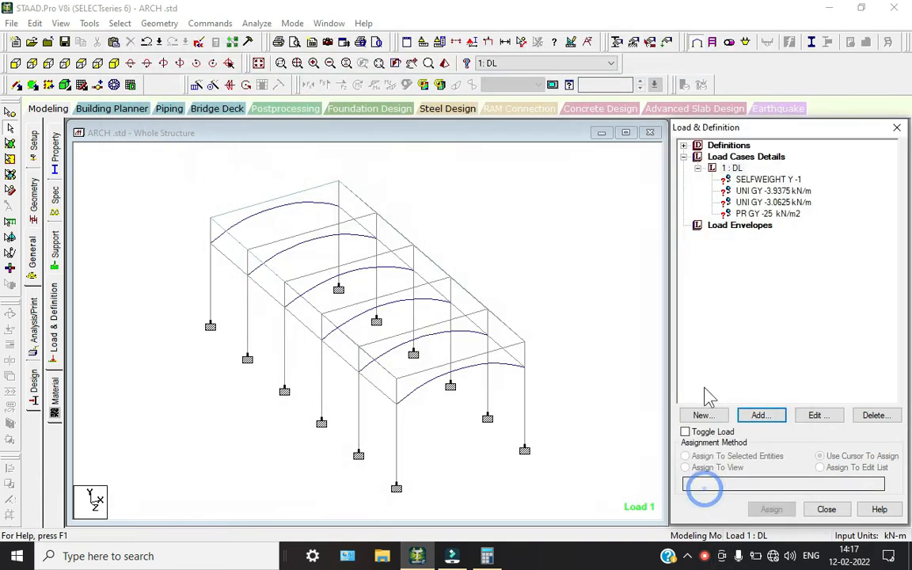
# Step: Assign the SELFWEIGHT Y -1 load to the whole structure using Assign To View
pyautogui.click(765, 180)
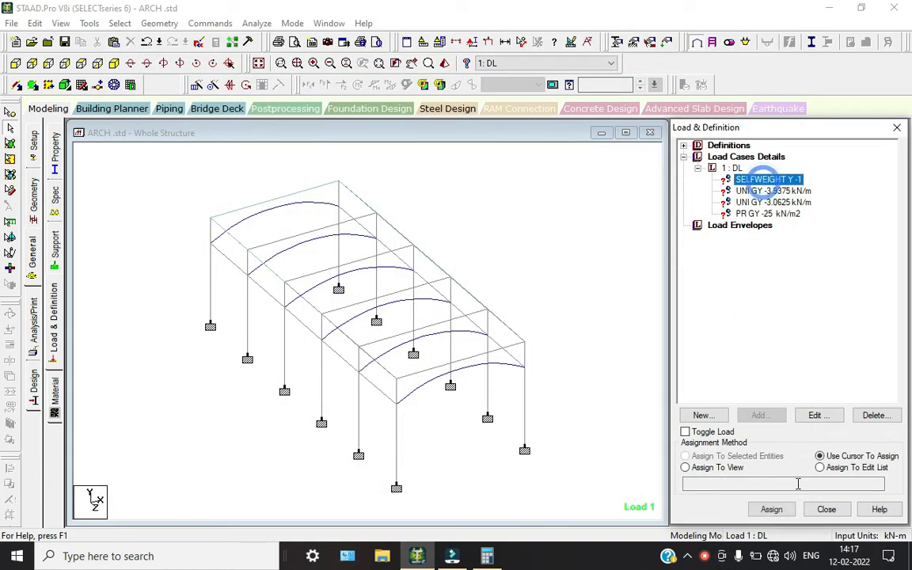
pyautogui.click(697, 467)
pyautogui.click(771, 511)
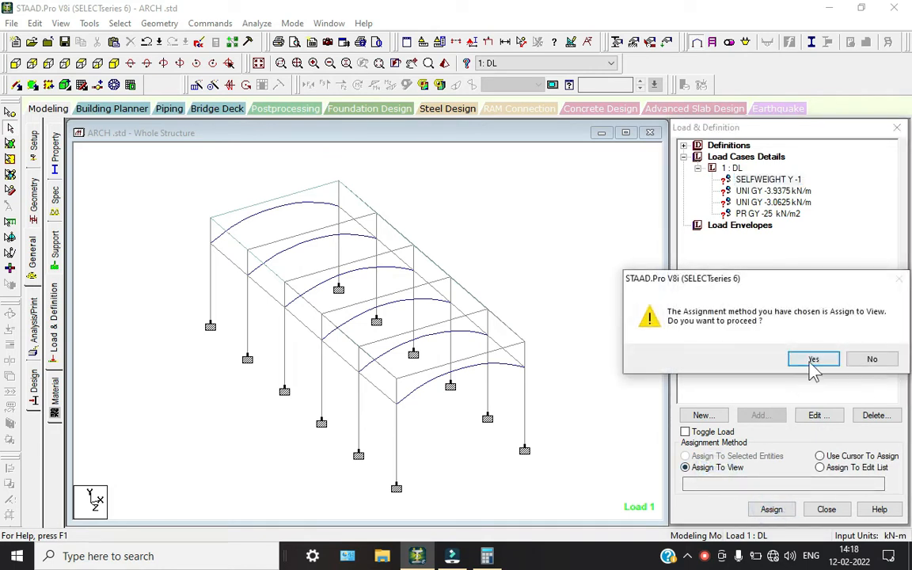
pyautogui.click(809, 361)
pyautogui.click(764, 214)
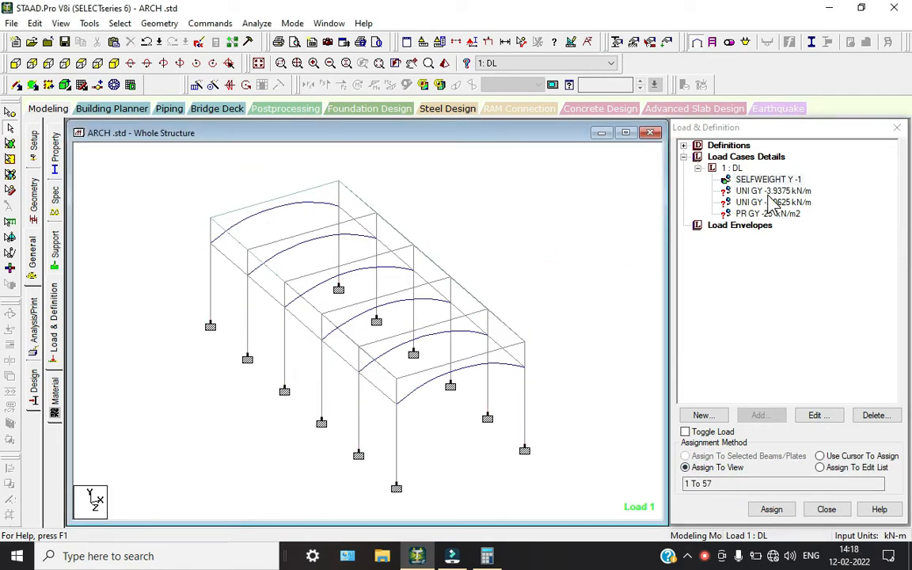
# Step: Assign the UNI GY -3.9375 kN/m load to all columns by selecting the beams parallel to Y
pyautogui.click(768, 195)
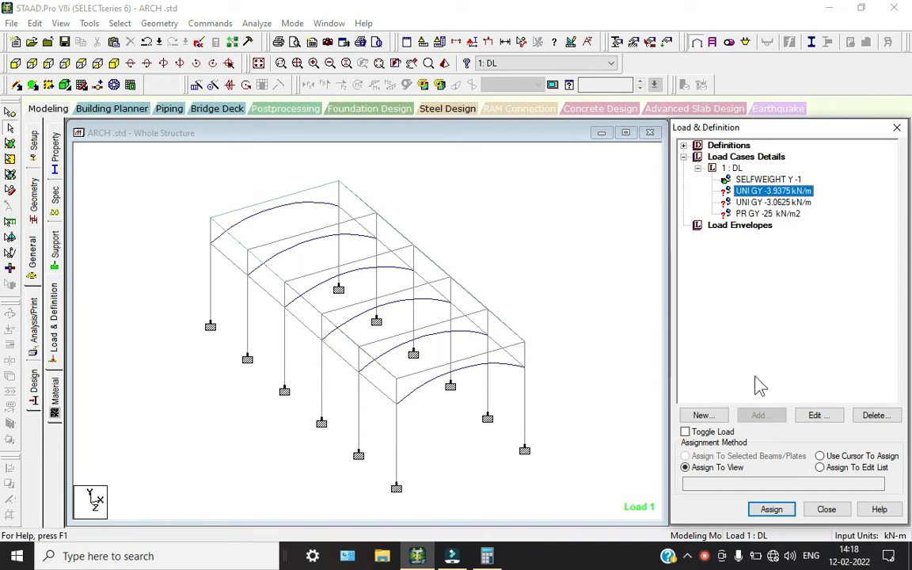
pyautogui.click(119, 24)
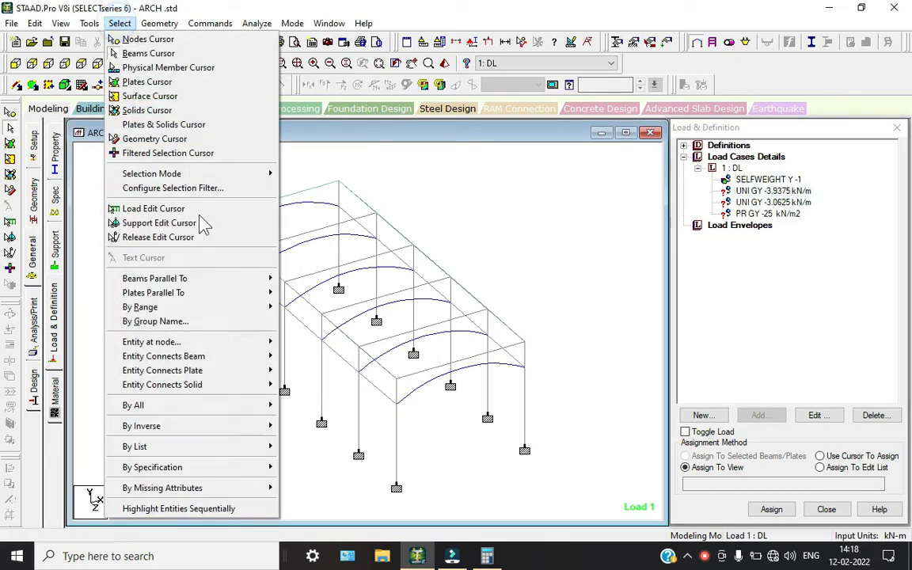
pyautogui.click(209, 278)
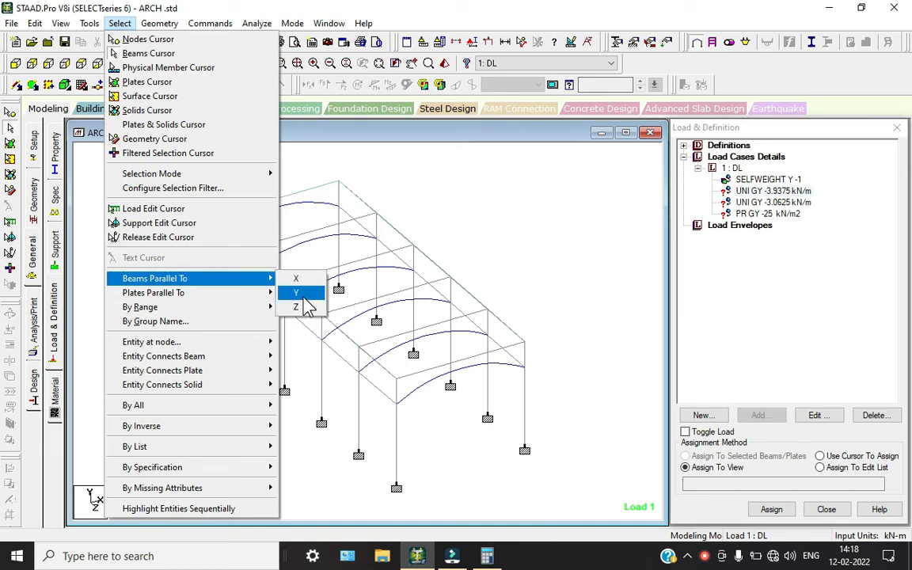
pyautogui.click(299, 292)
pyautogui.click(716, 457)
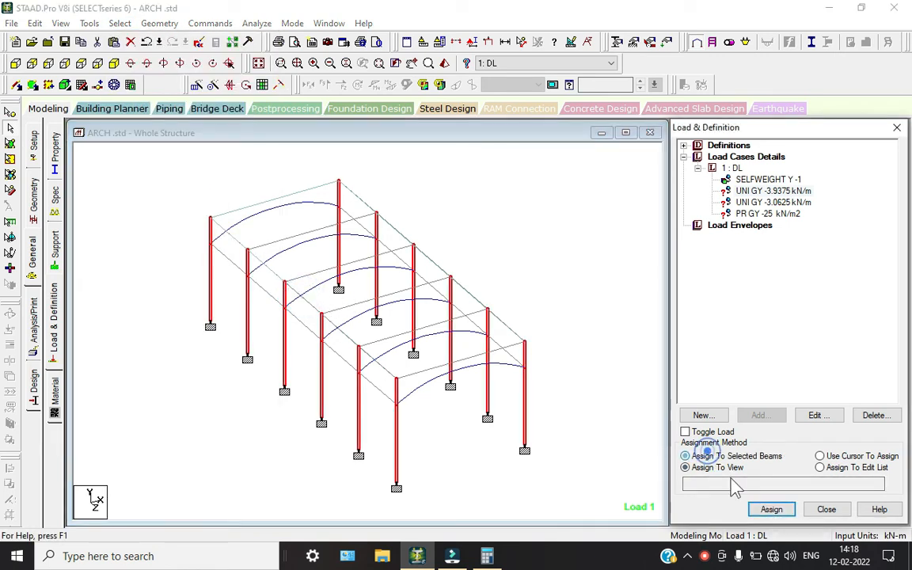
pyautogui.click(772, 511)
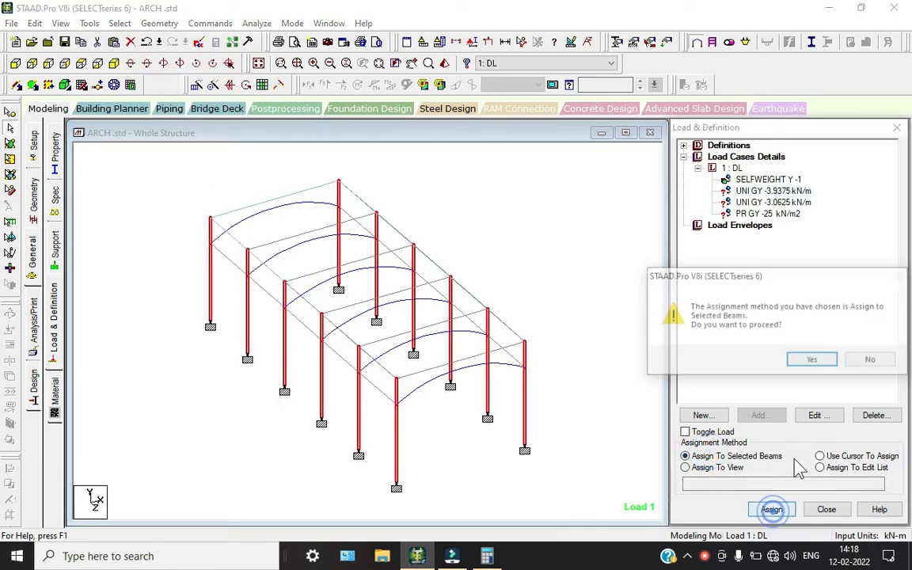
pyautogui.click(820, 365)
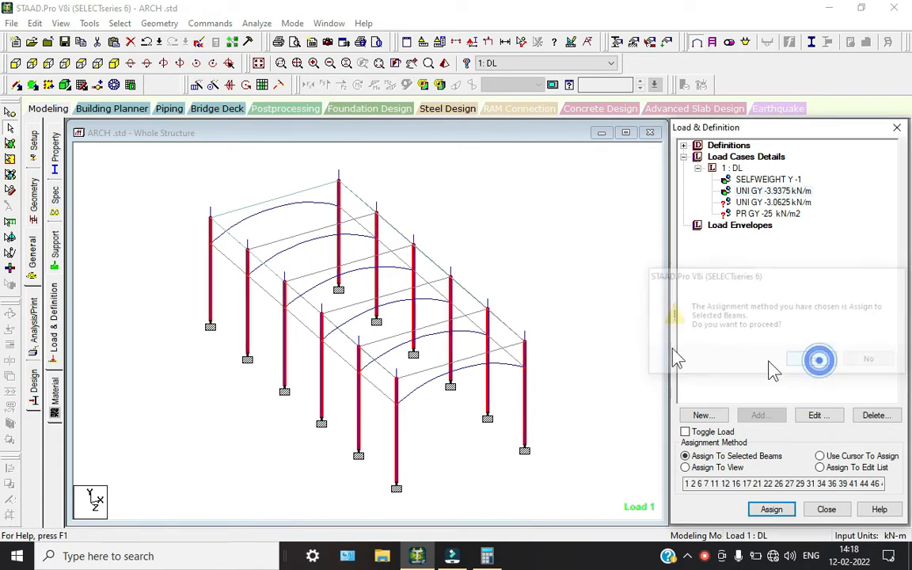
# Step: Assign the PR GY -25 kN/m2 pressure load to the selected roof plate
pyautogui.click(764, 215)
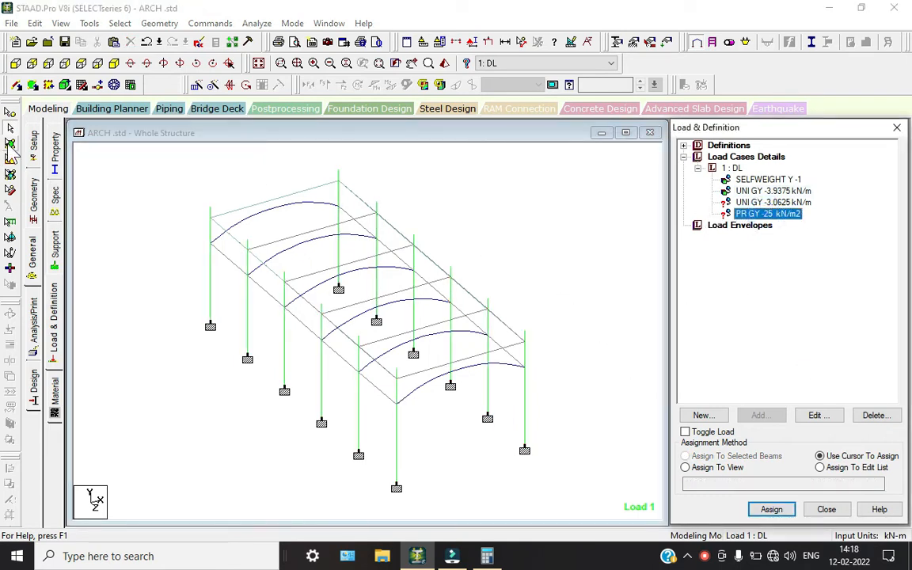
pyautogui.click(12, 144)
pyautogui.moveTo(134, 180); pyautogui.dragTo(742, 369)
pyautogui.click(686, 456)
pyautogui.click(771, 509)
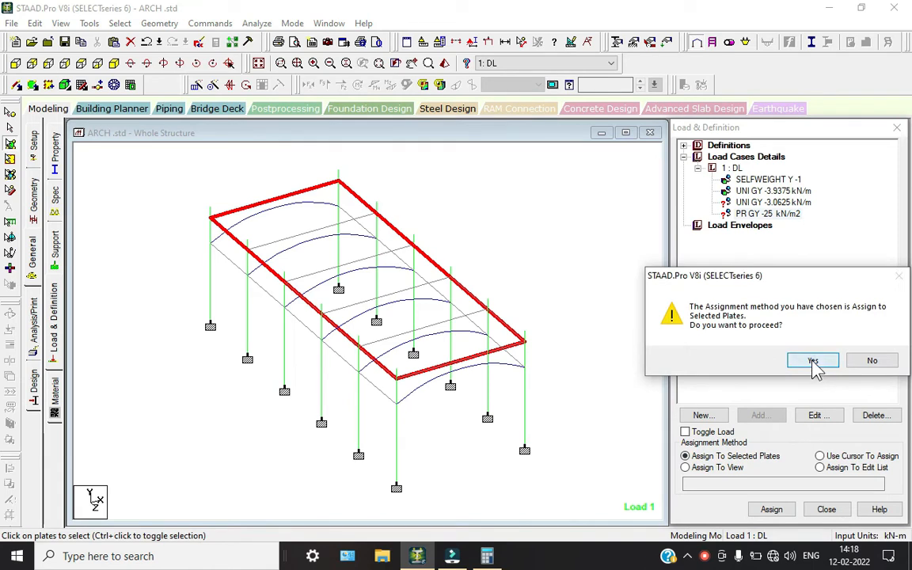
pyautogui.click(812, 360)
# Step: Choose the UNI GY -3.0625 kN/m load item and check the model for entities with a missing property
pyautogui.click(756, 204)
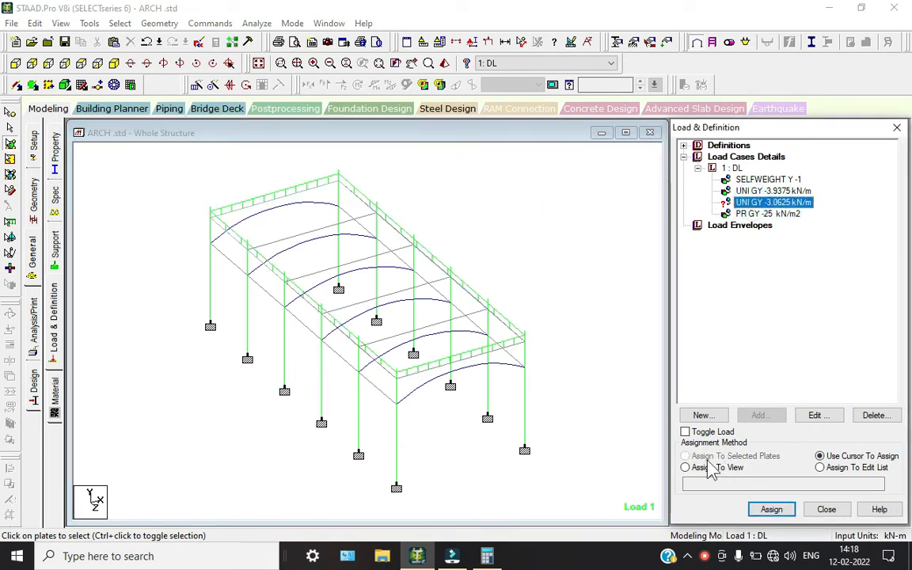
pyautogui.click(120, 23)
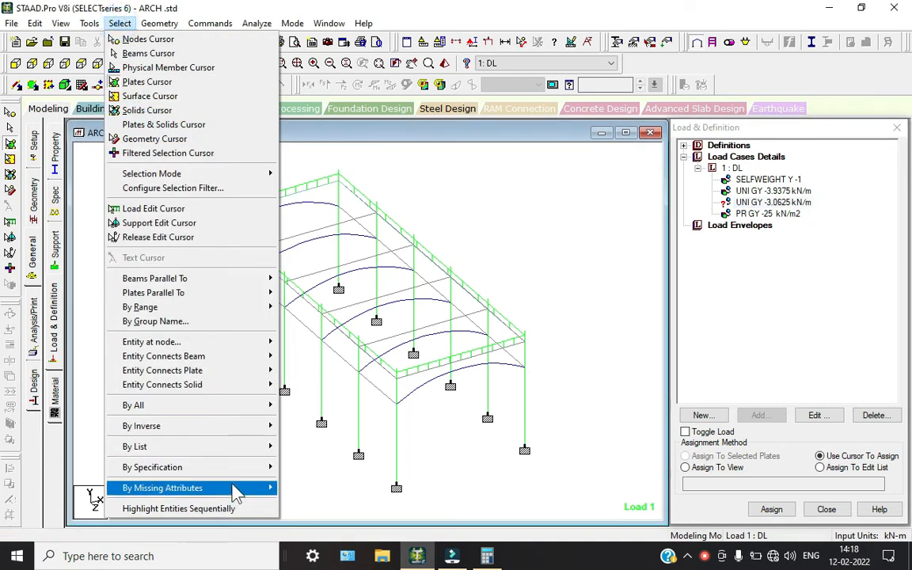
pyautogui.click(243, 488)
pyautogui.click(320, 489)
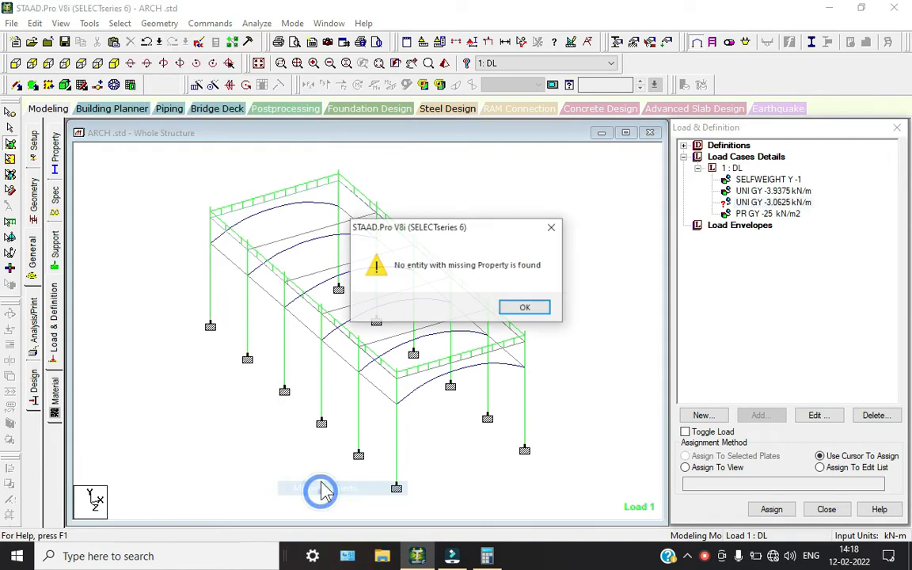
pyautogui.click(532, 308)
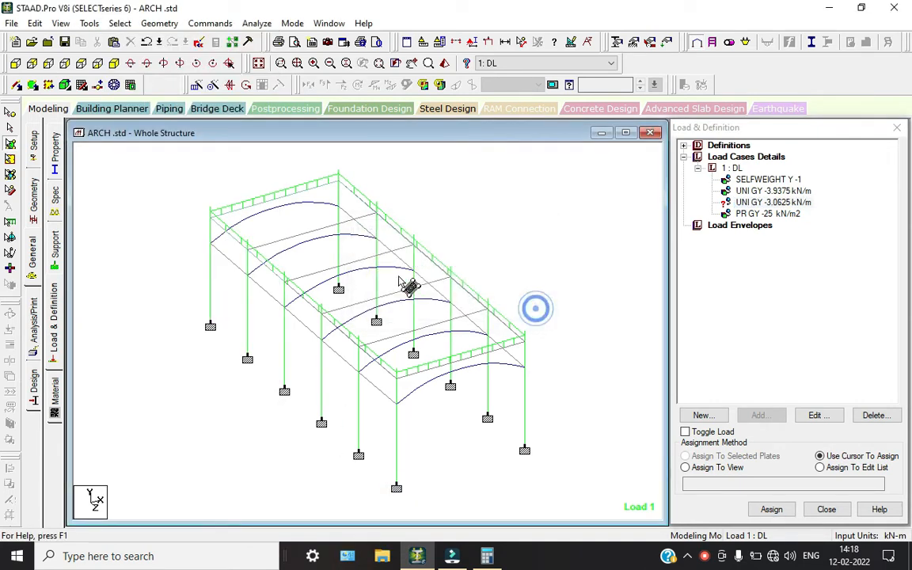
# Step: Assign the UNI GY -3.0625 kN/m load to all beams parallel to X and Z, including the arches
pyautogui.click(120, 23)
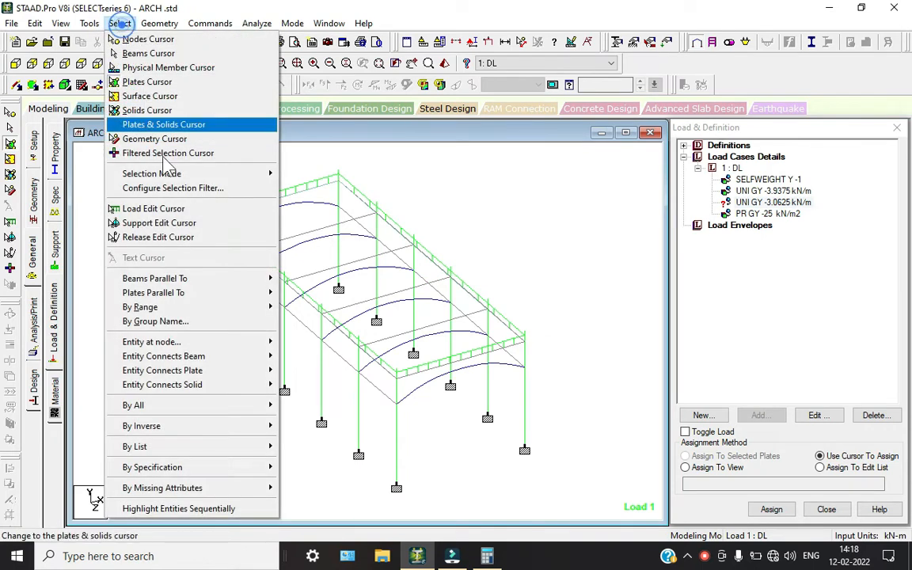
pyautogui.click(209, 279)
pyautogui.click(296, 284)
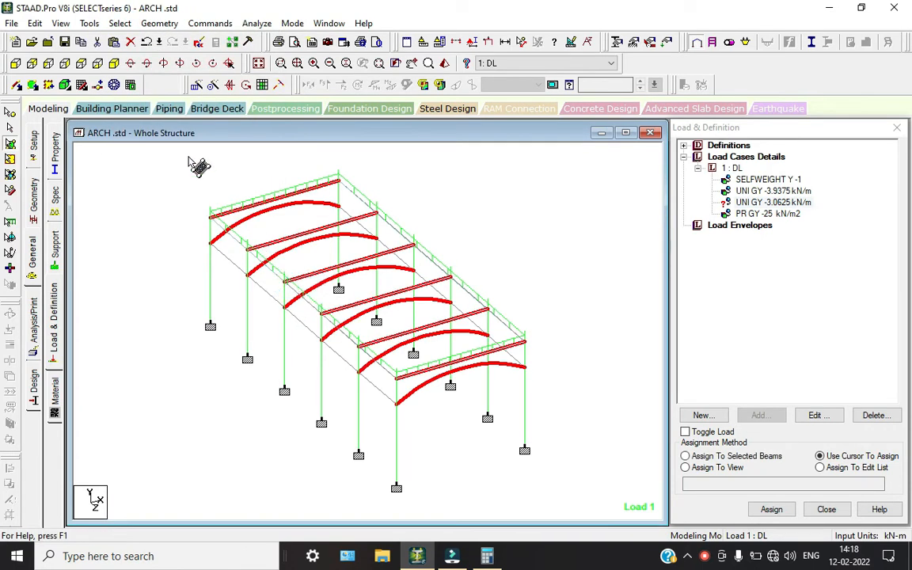
pyautogui.click(119, 23)
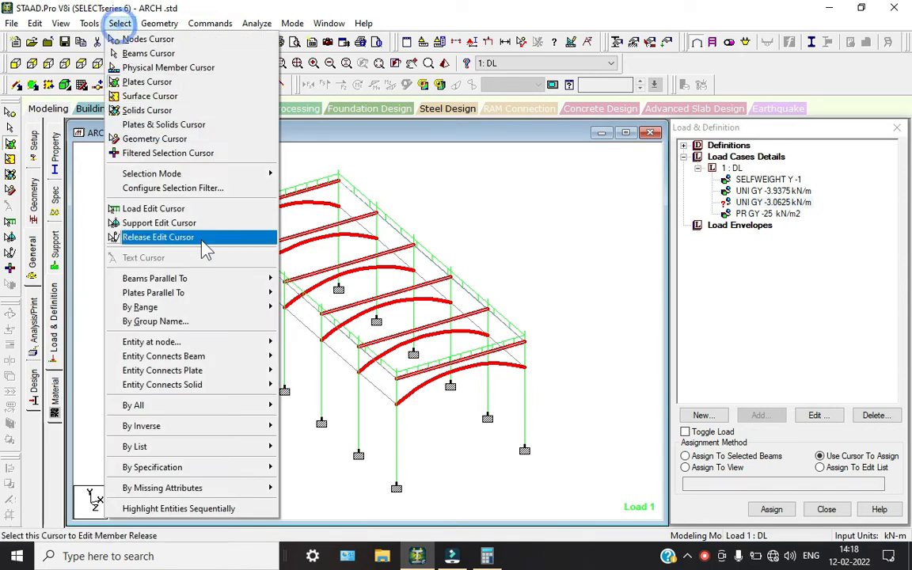
pyautogui.click(220, 278)
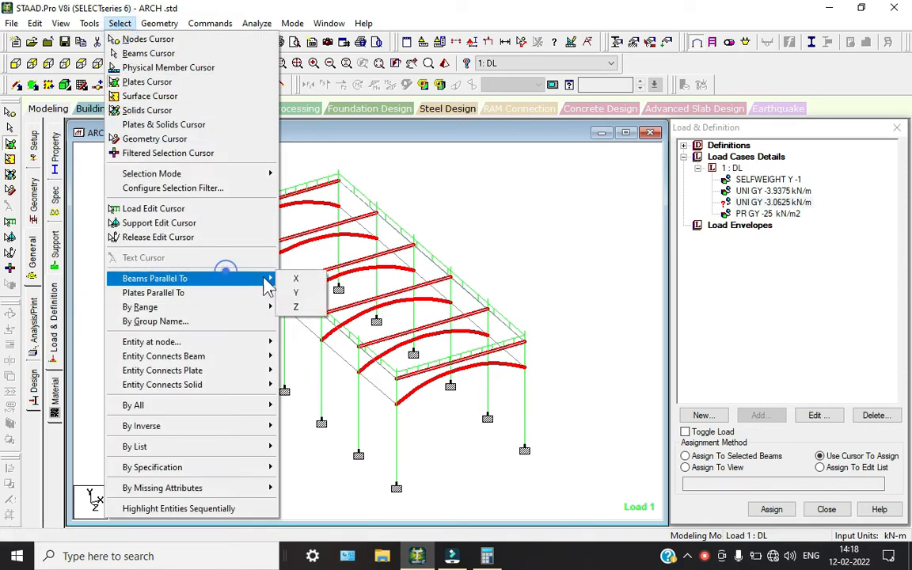
pyautogui.click(306, 308)
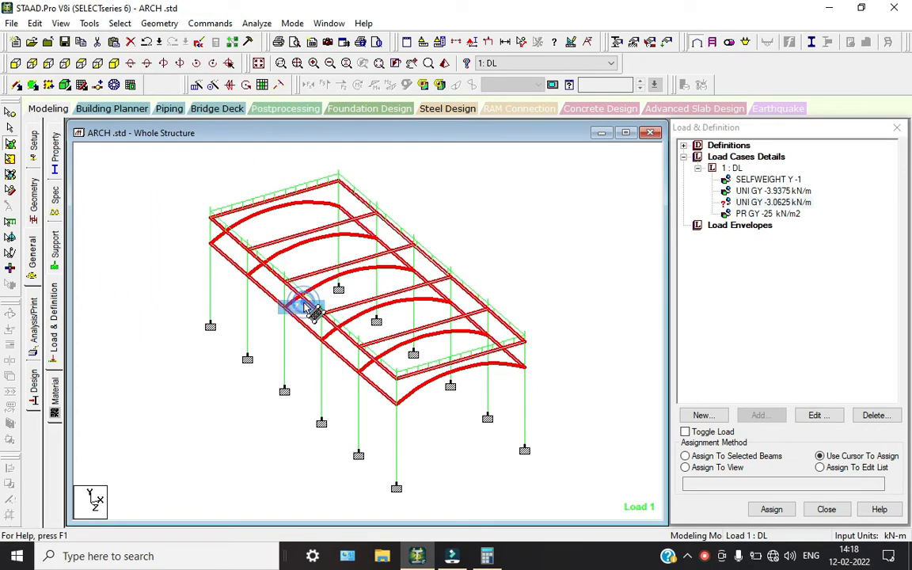
pyautogui.click(736, 457)
pyautogui.click(772, 509)
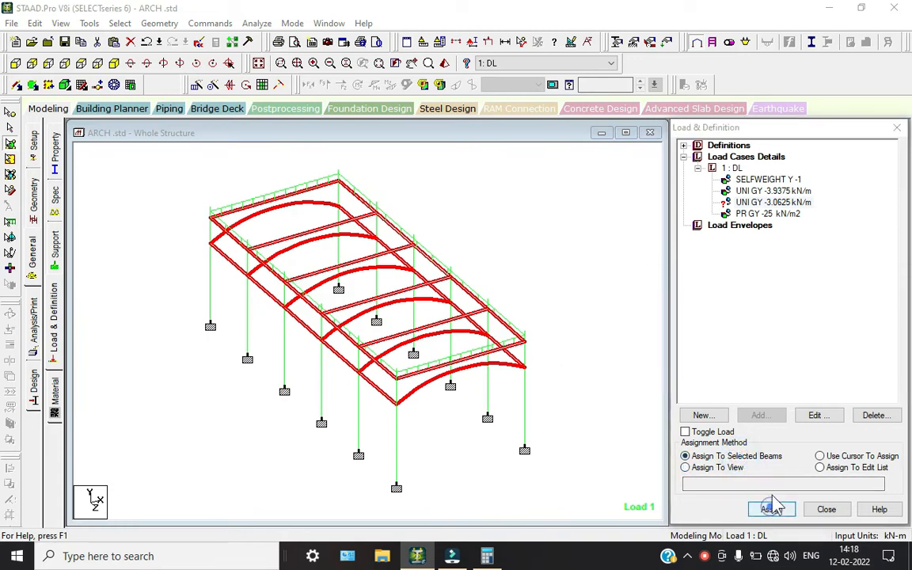
pyautogui.click(808, 361)
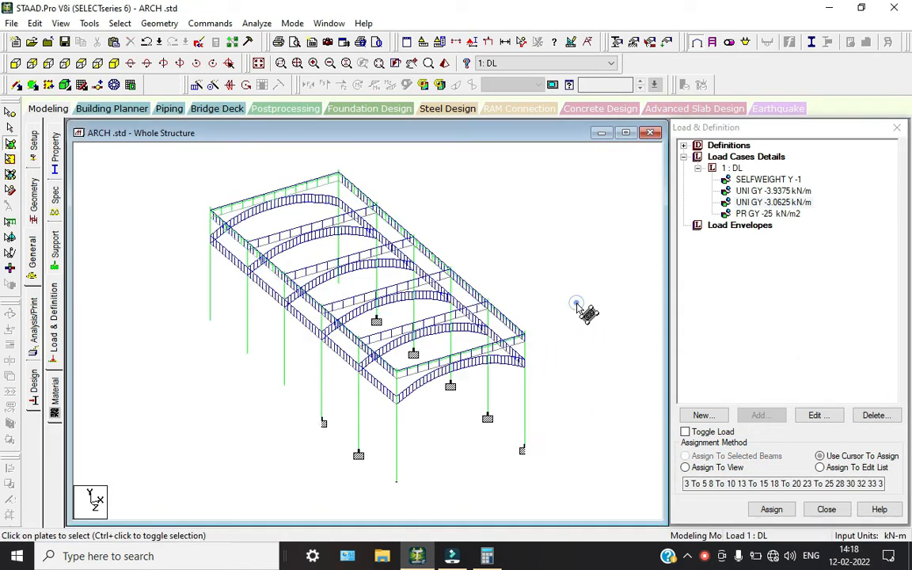
# Step: Accept the auto save and save the modified structure under its current file name
pyautogui.scroll(4, 407, 391)
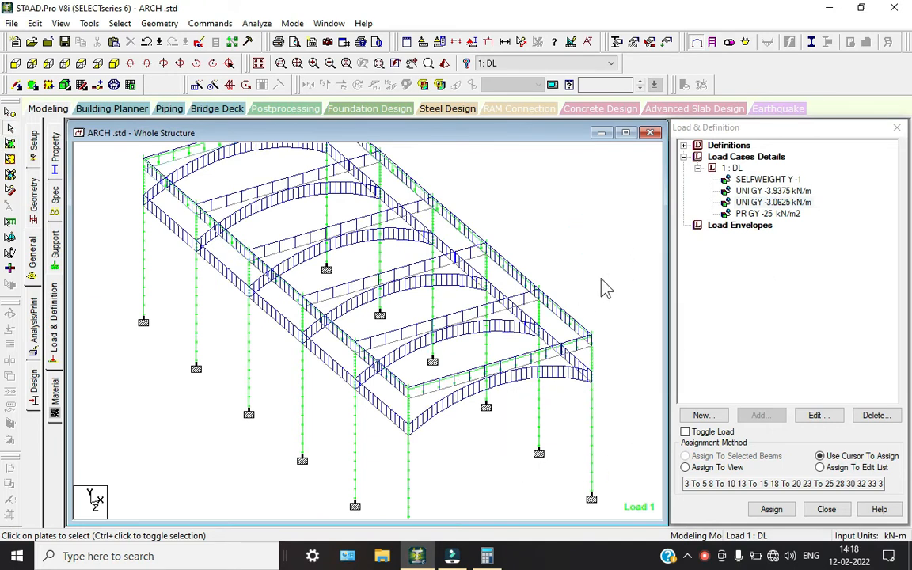
pyautogui.scroll(-3, 618, 273)
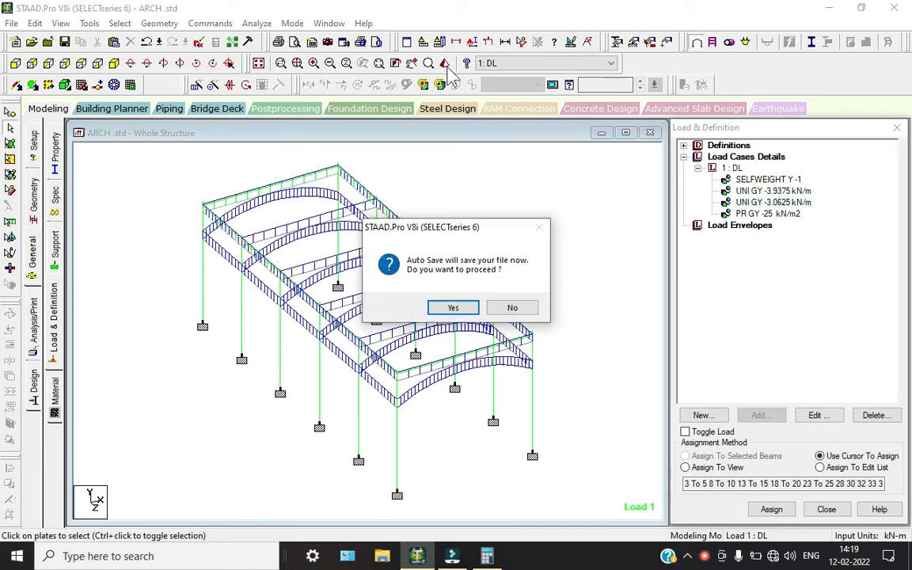
pyautogui.click(457, 310)
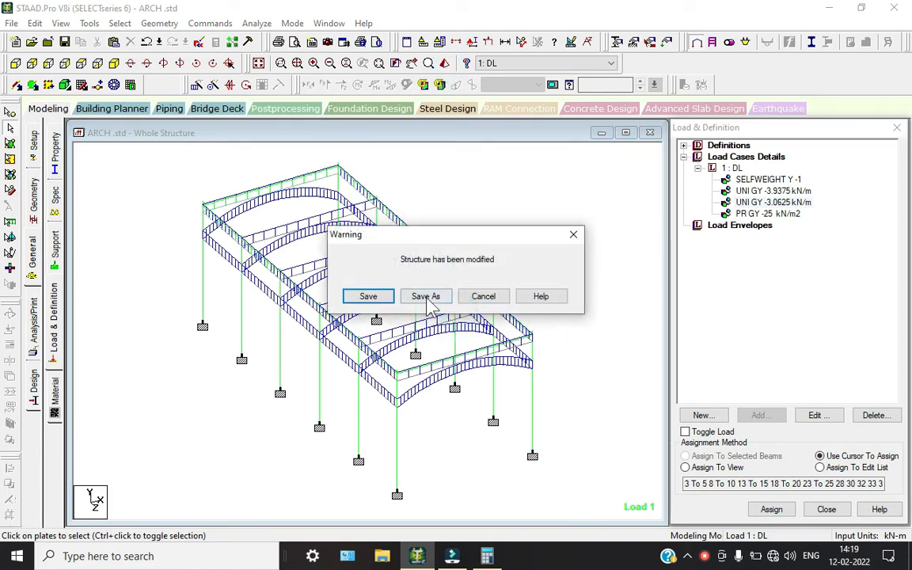
pyautogui.click(388, 295)
# Step: Inspect the 3D rendered view of the frame from above and from underneath the arches, and close it
pyautogui.click(446, 64)
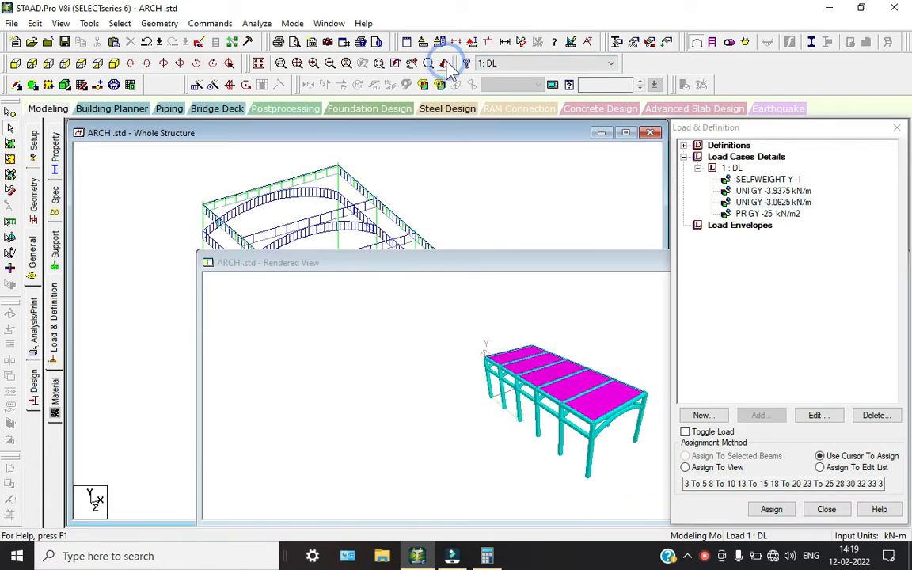
pyautogui.moveTo(576, 421); pyautogui.dragTo(362, 356)
pyautogui.scroll(5, 536, 359)
pyautogui.moveTo(537, 368); pyautogui.dragTo(483, 379)
pyautogui.scroll(8, 485, 379)
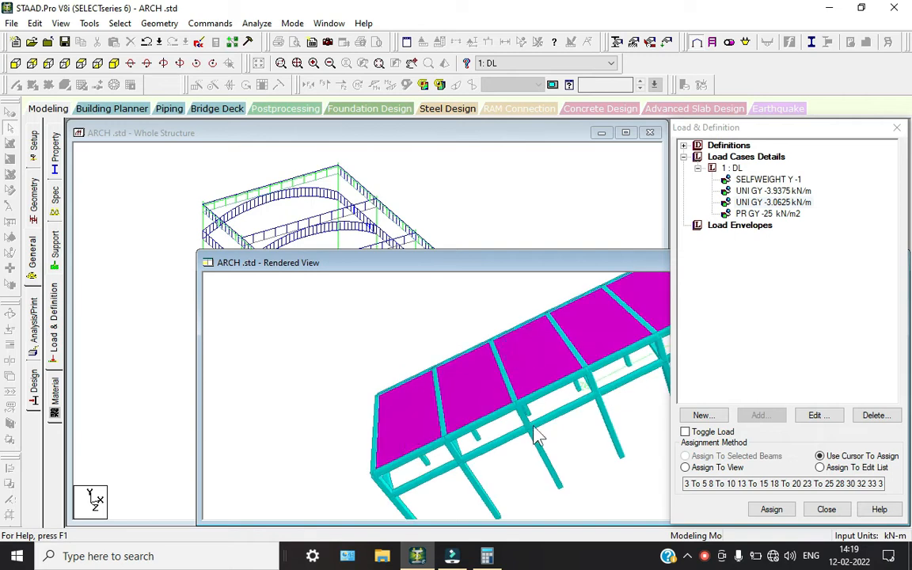
pyautogui.moveTo(538, 430); pyautogui.dragTo(583, 303)
pyautogui.moveTo(579, 264); pyautogui.dragTo(228, 273)
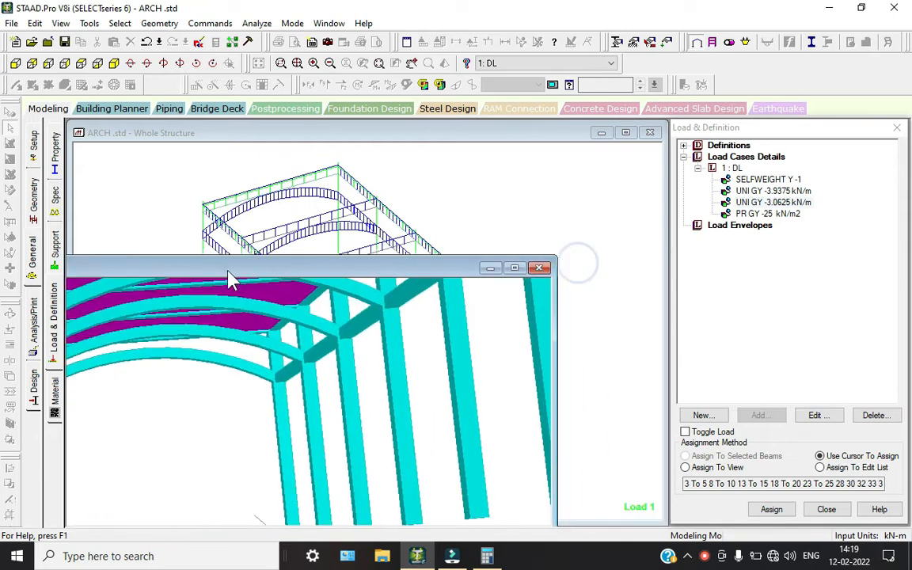
pyautogui.click(538, 268)
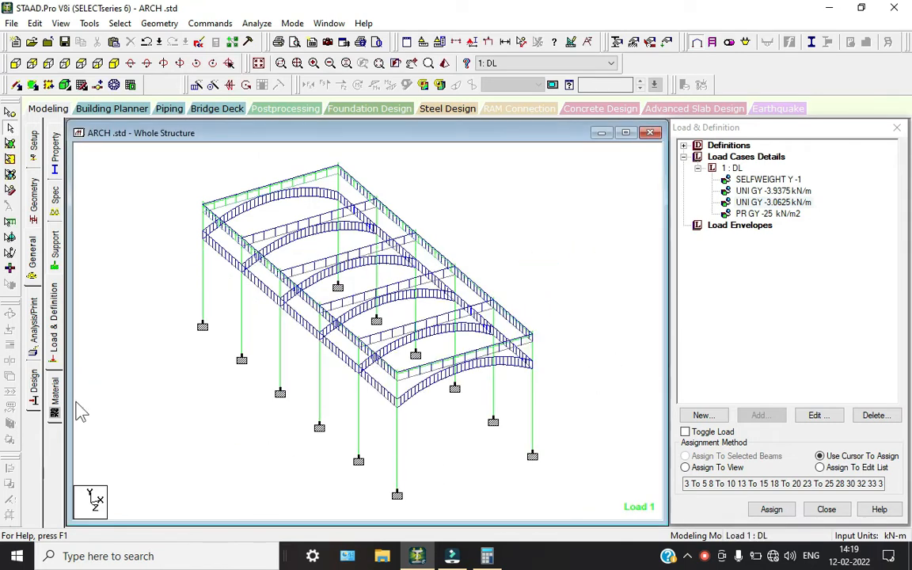
# Step: Add a Perform Analysis command with the No Print option to the model
pyautogui.click(703, 556)
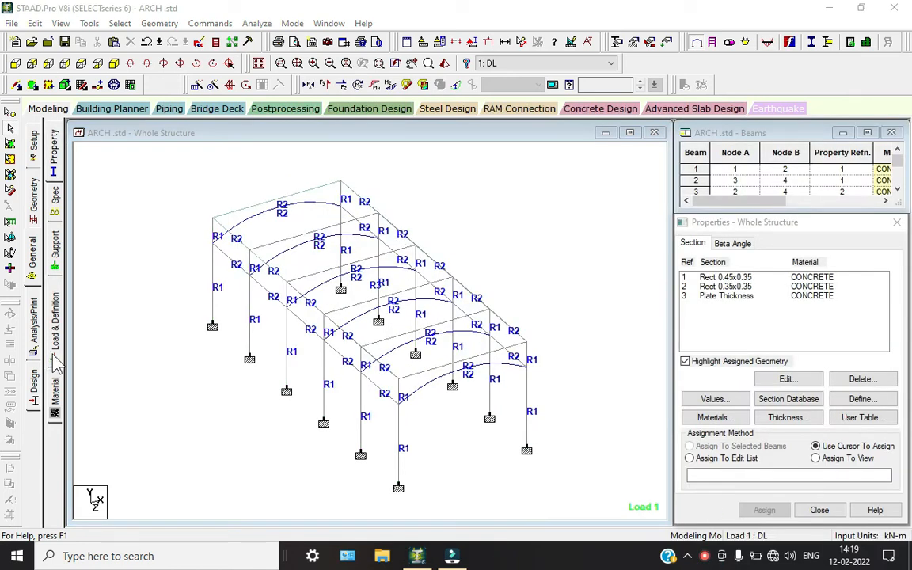
pyautogui.click(33, 326)
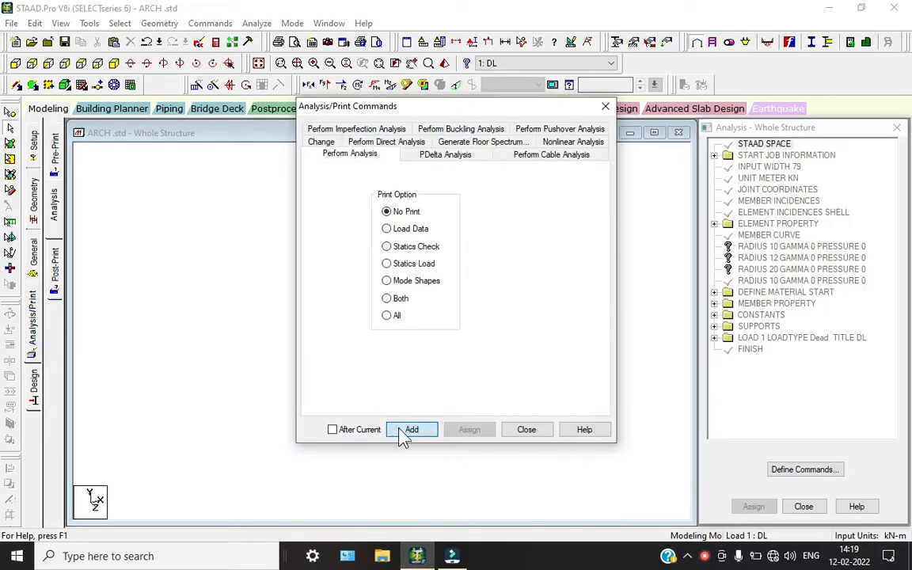
pyautogui.click(411, 429)
pyautogui.click(526, 429)
# Step: Run the analysis and enter postprocessing mode with the DL load case selected for results
pyautogui.click(256, 23)
pyautogui.click(276, 39)
pyautogui.click(368, 311)
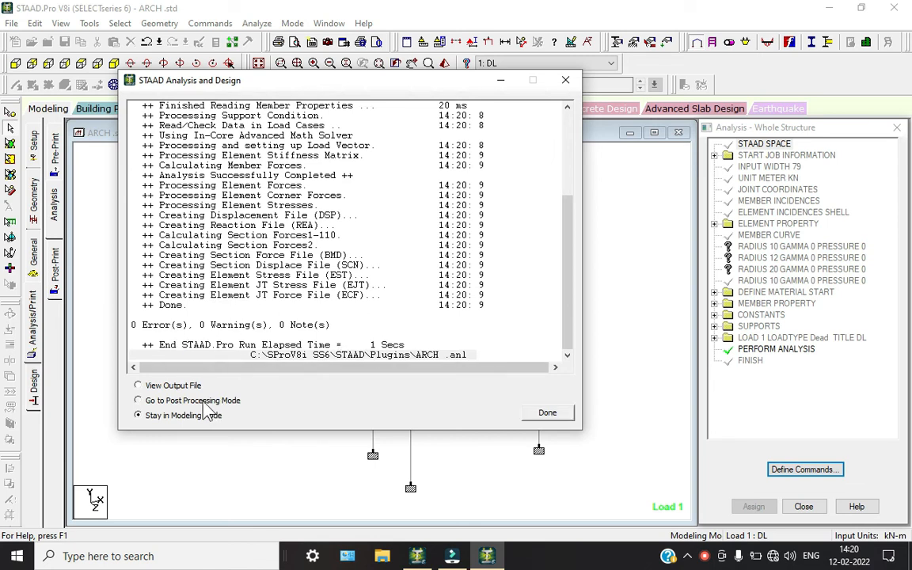
pyautogui.click(546, 413)
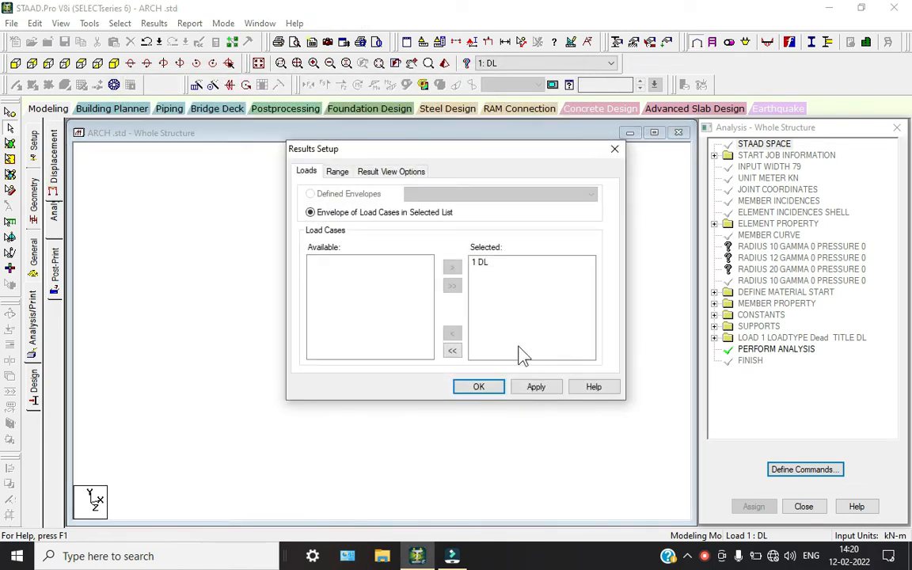
pyautogui.click(487, 387)
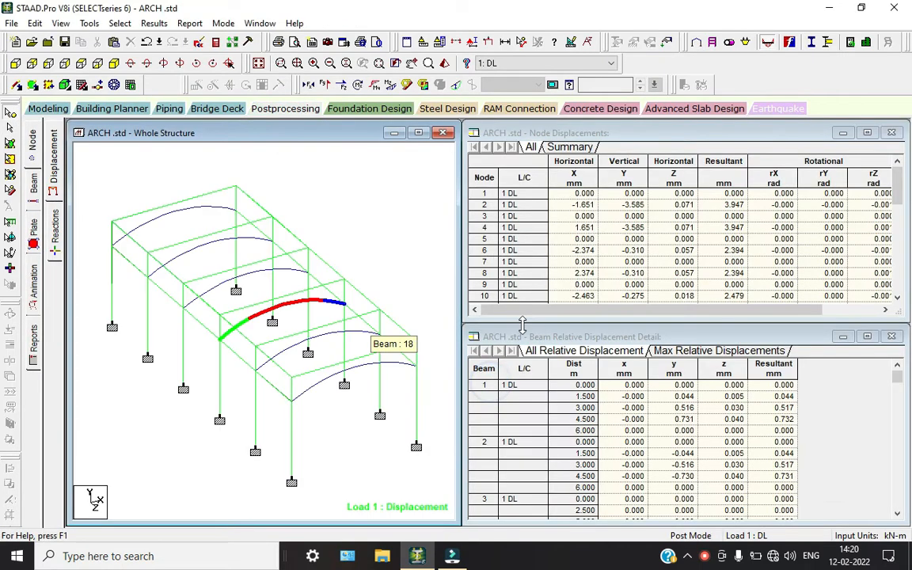
# Step: Animate the deflection of the whole structure under the DL load case
pyautogui.click(35, 285)
pyautogui.click(338, 144)
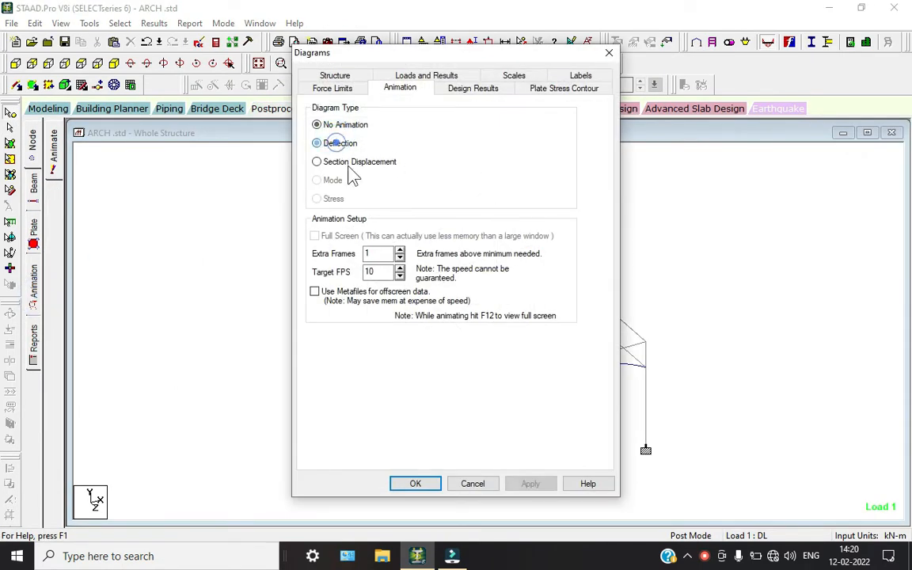
pyautogui.click(415, 483)
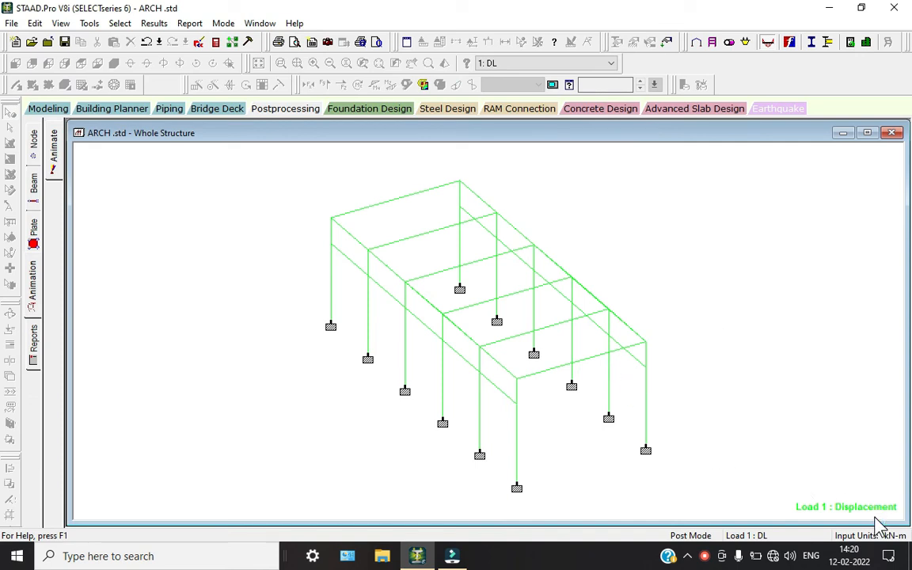
pyautogui.click(888, 556)
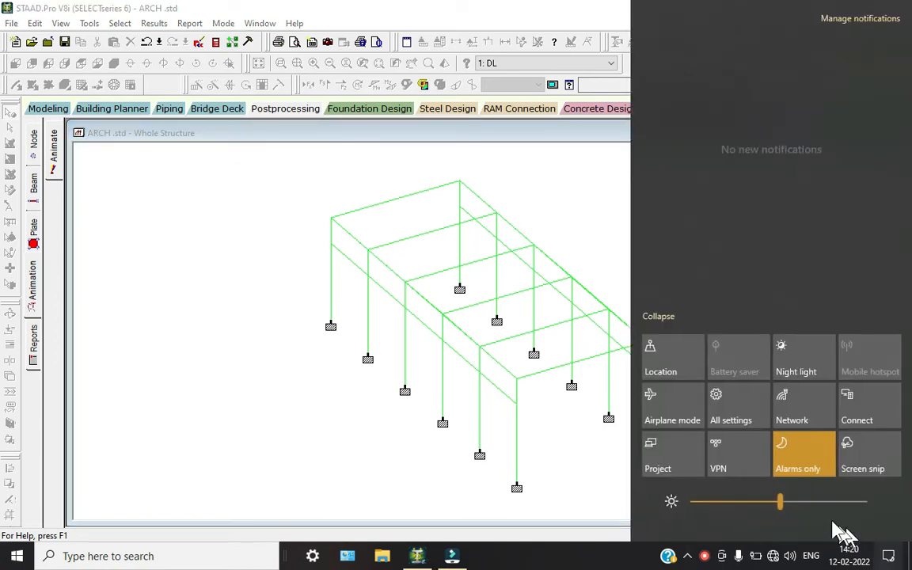
pyautogui.click(826, 507)
pyautogui.click(267, 354)
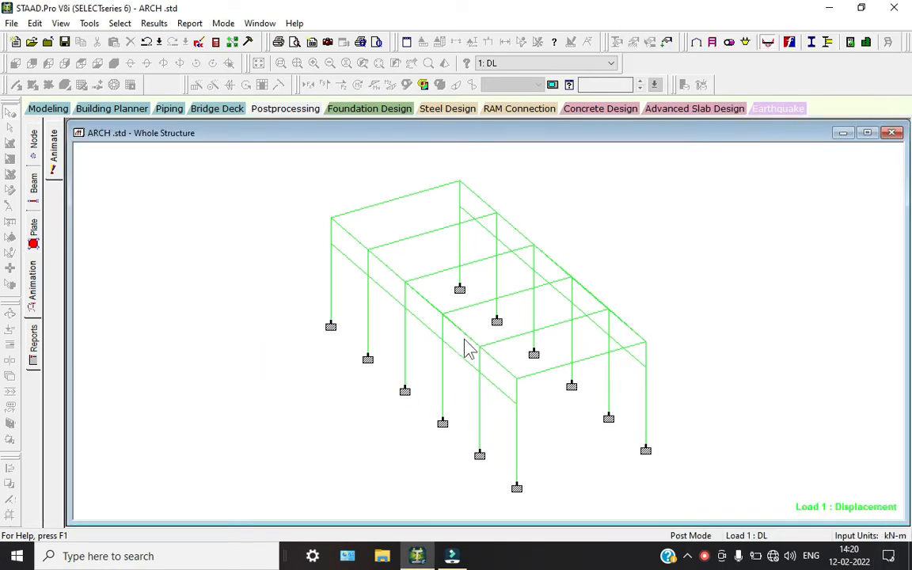
# Step: Display the Max Absolute plate stress contour for the DL load case with normal fill
pyautogui.click(37, 243)
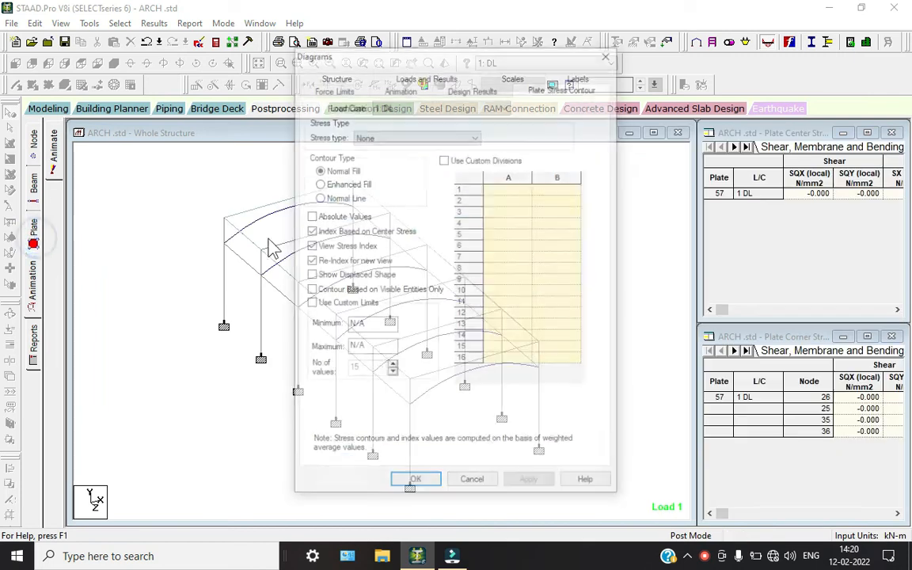
pyautogui.click(403, 137)
pyautogui.click(403, 150)
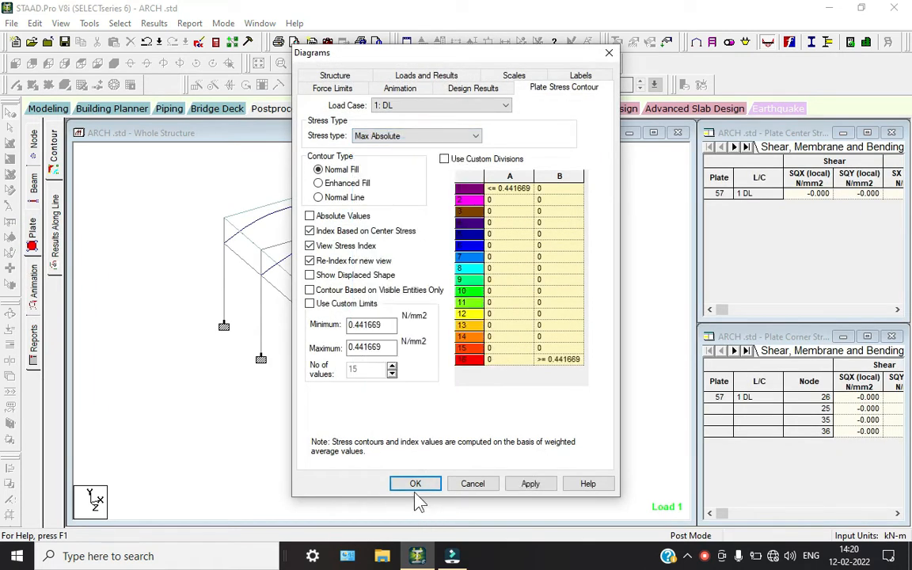
pyautogui.click(415, 537)
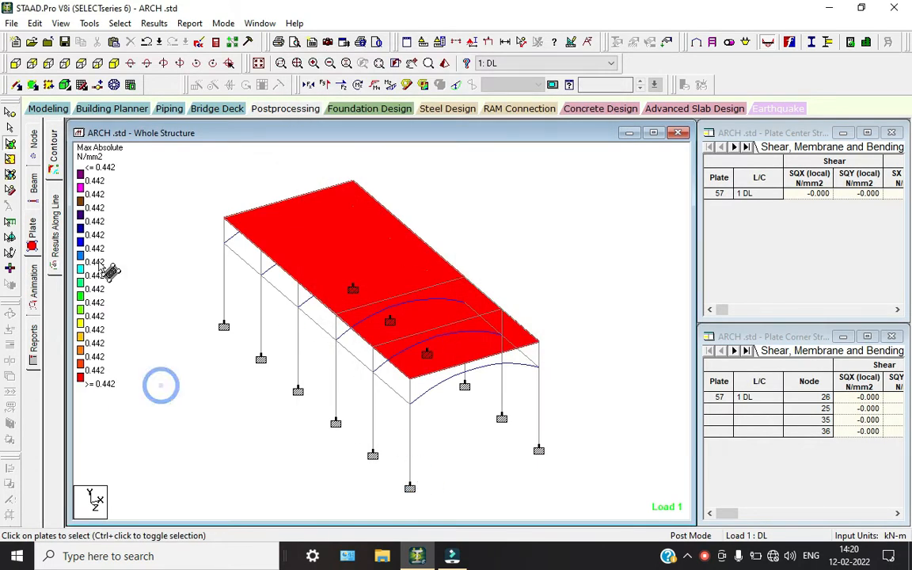
# Step: View the beam forces with the Bending Z diagram on the frame, and hide the diagram
pyautogui.click(34, 173)
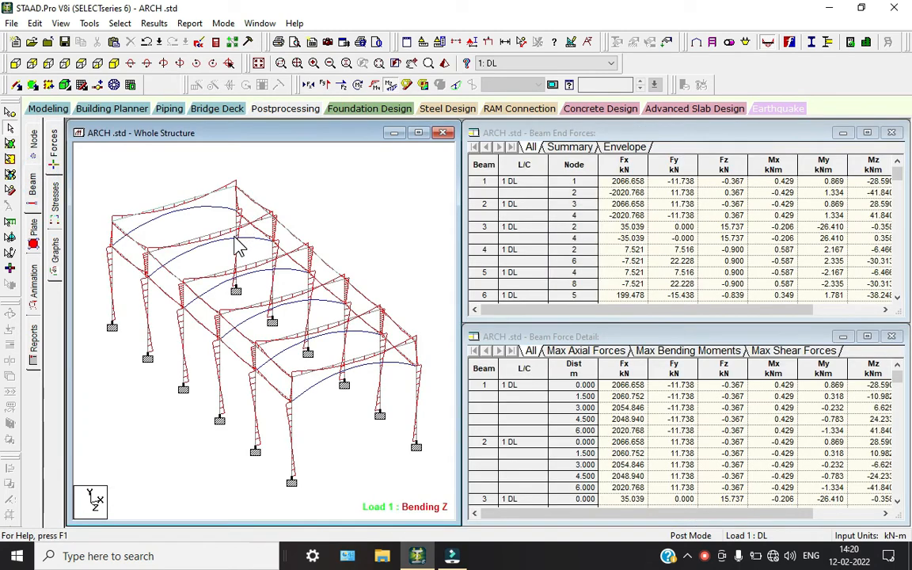
pyautogui.scroll(1, 252, 199)
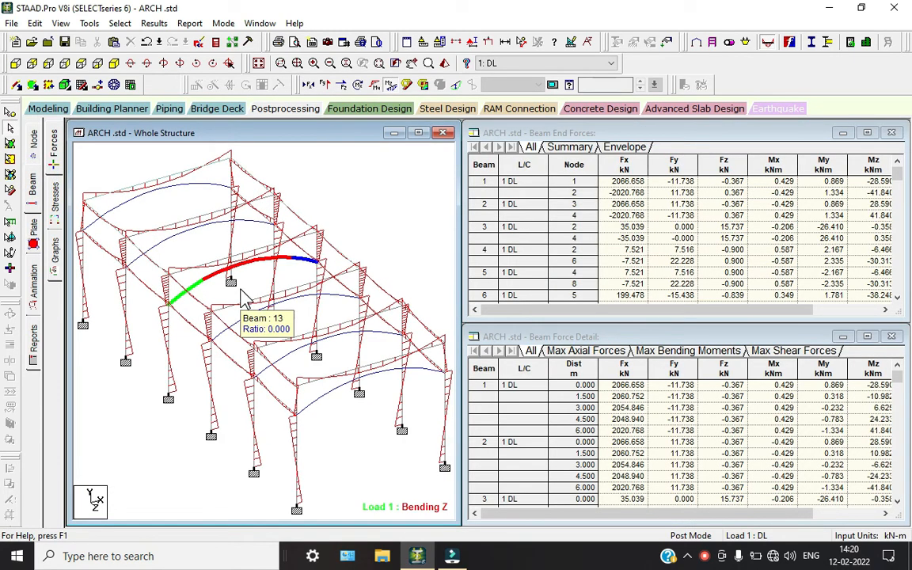
pyautogui.click(390, 85)
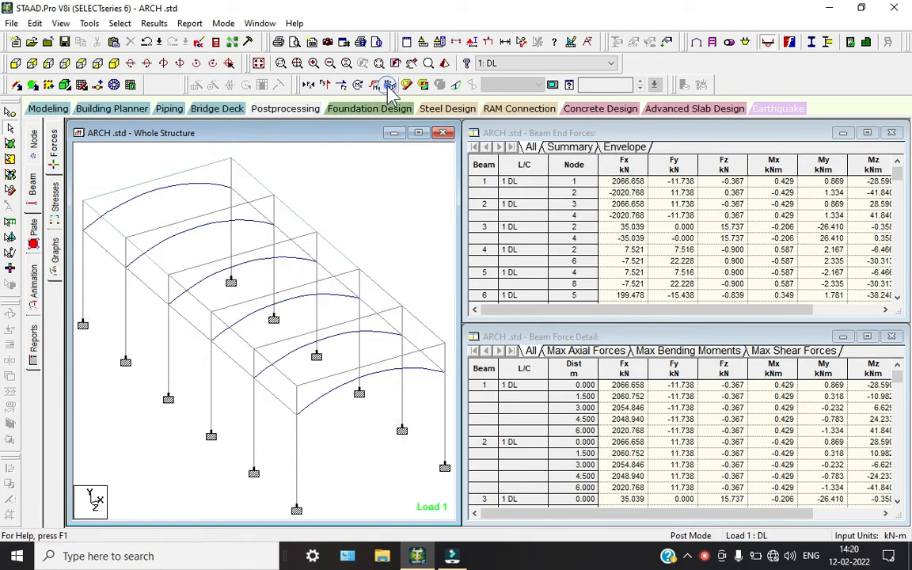
# Step: Review the axial force, Shear Y, Shear Z and torsion diagrams of the frame for the DL load case
pyautogui.click(309, 85)
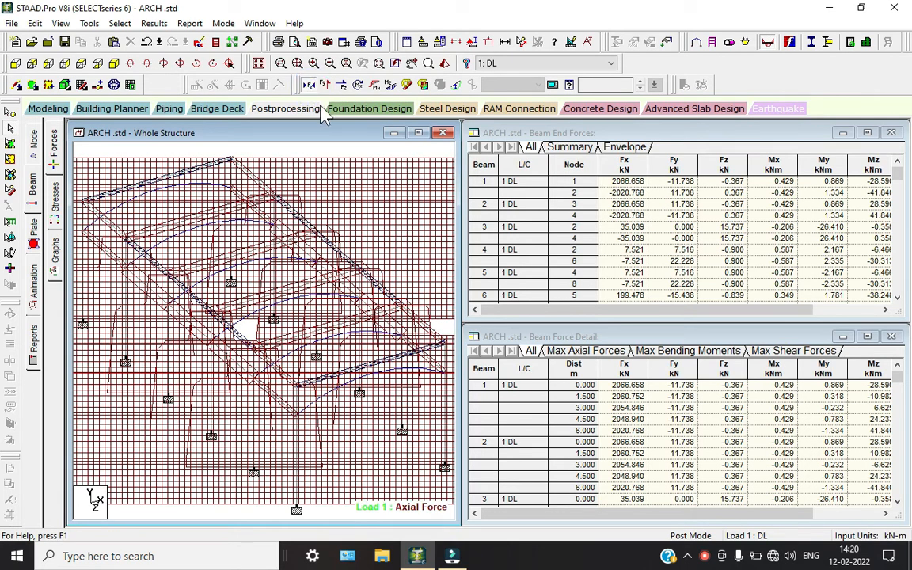
pyautogui.click(309, 84)
pyautogui.click(324, 85)
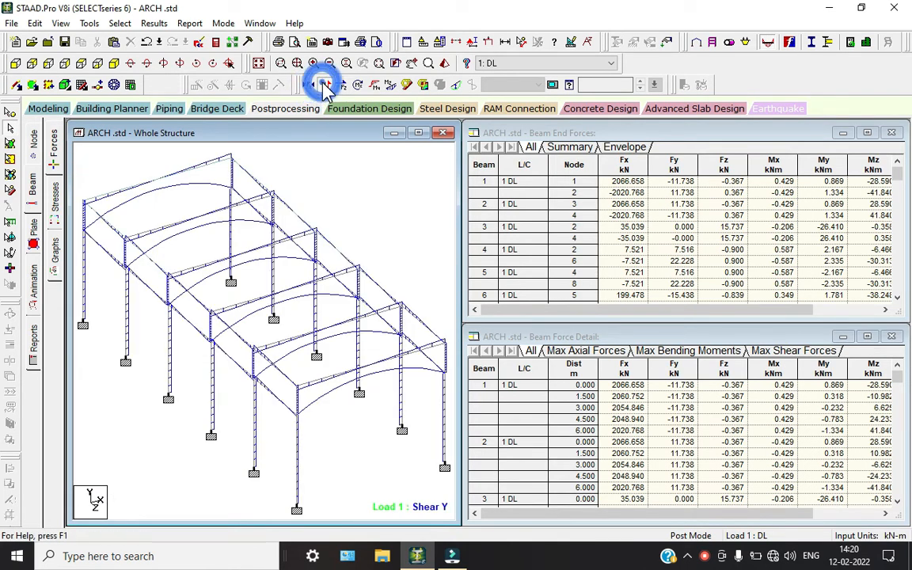
pyautogui.click(343, 86)
pyautogui.click(353, 85)
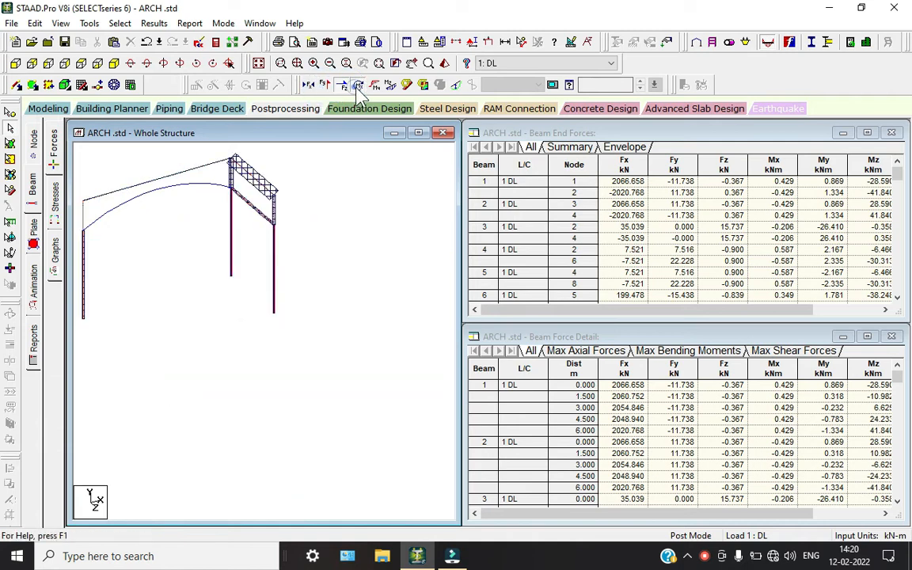
pyautogui.scroll(4, 332, 278)
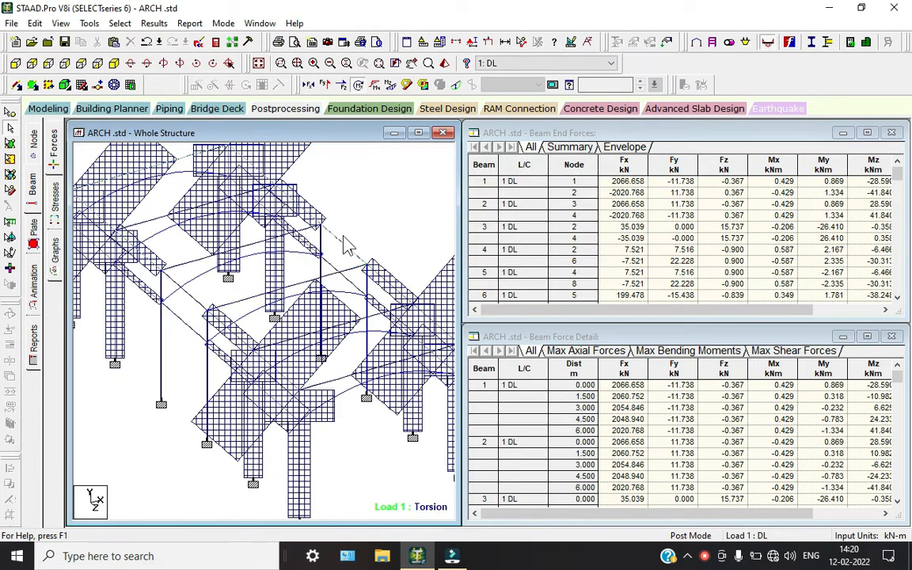
# Step: View the Bending Y diagram, replacing it and the torsion diagram with the displacement diagram of the frame
pyautogui.click(375, 86)
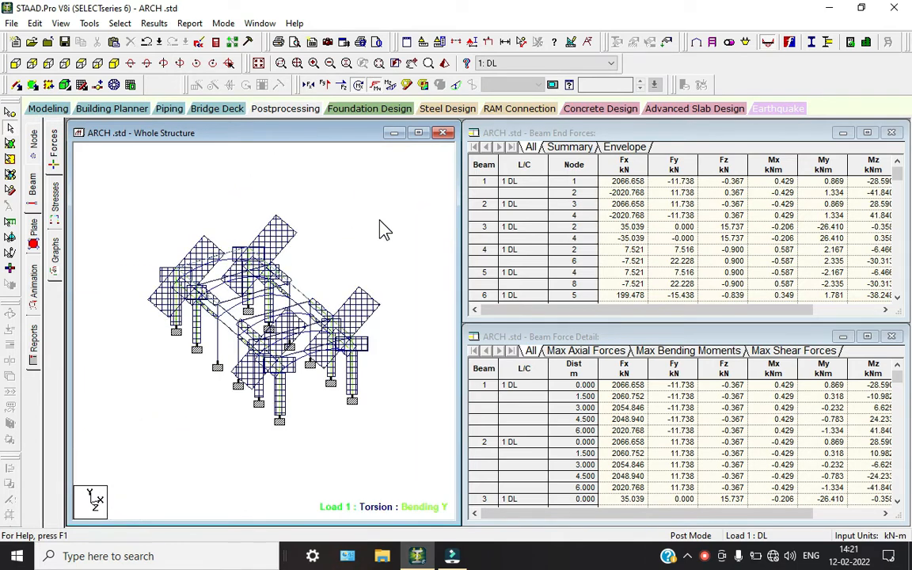
pyautogui.click(456, 86)
pyautogui.click(359, 84)
pyautogui.click(374, 84)
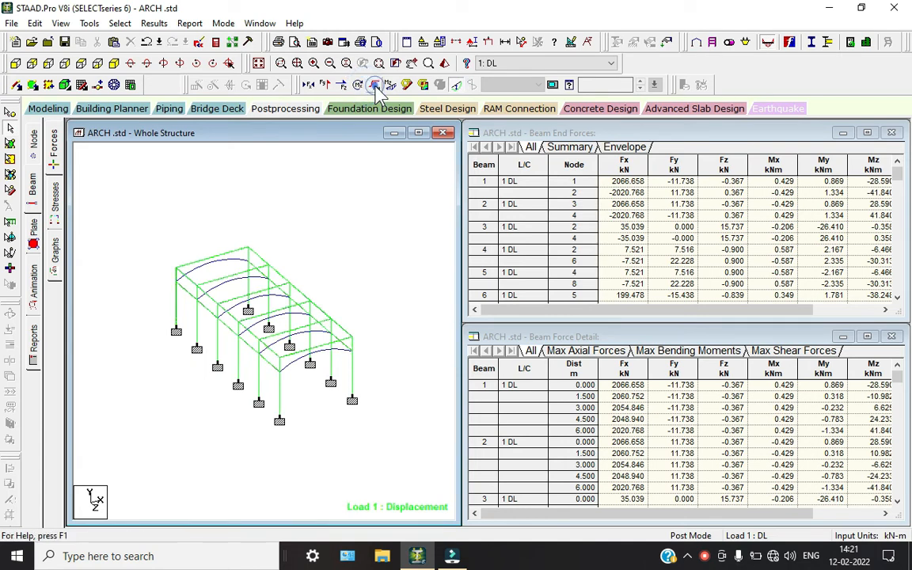
pyautogui.scroll(1, 341, 324)
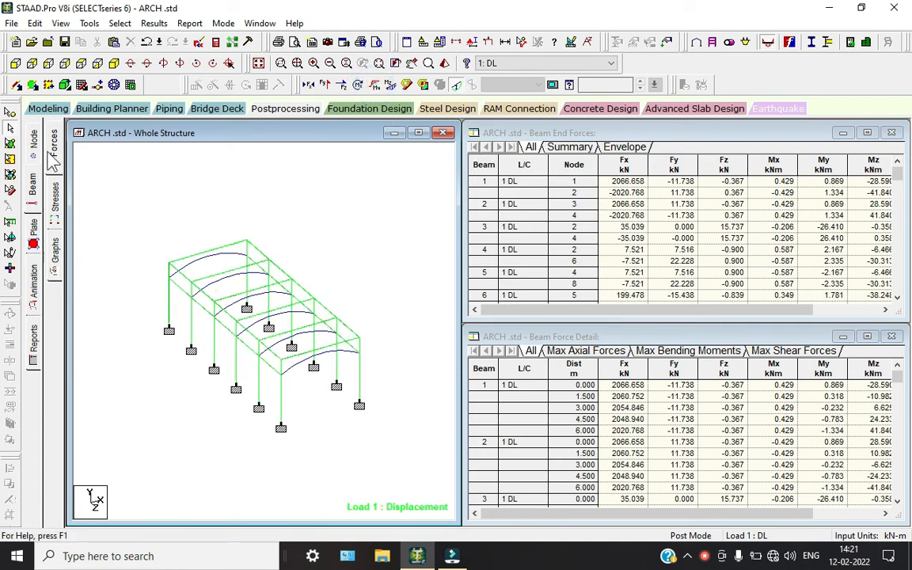
# Step: Return to modeling mode and set the concrete design code to IS456
pyautogui.click(48, 108)
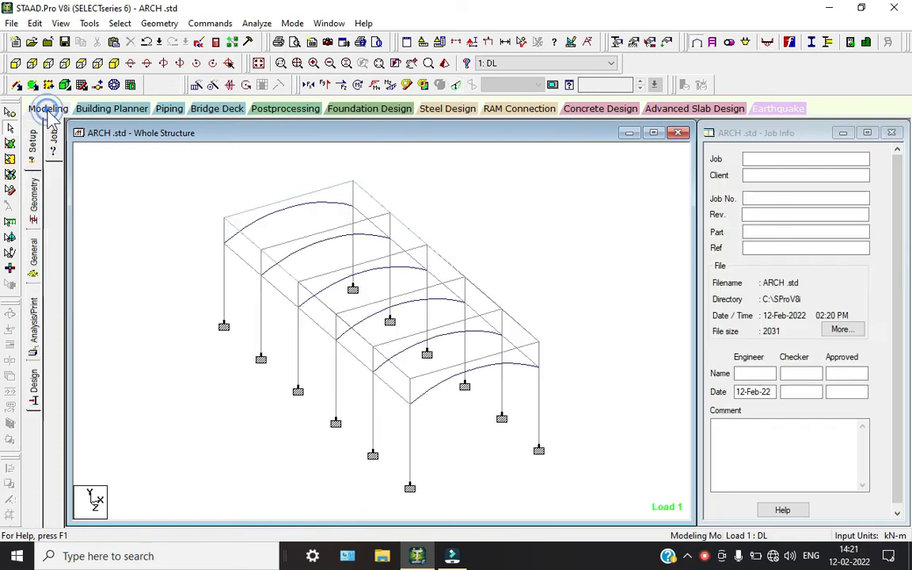
pyautogui.click(35, 383)
pyautogui.click(56, 194)
pyautogui.click(841, 145)
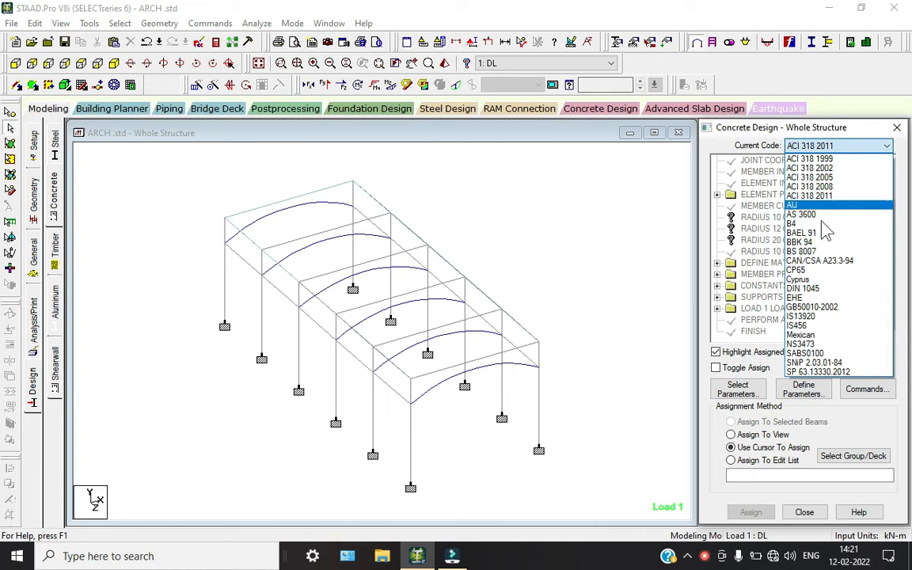
pyautogui.click(796, 326)
# Step: Select the Fc, Fymain, Fysec, Minmain and Minsec parameters for the concrete design
pyautogui.click(750, 387)
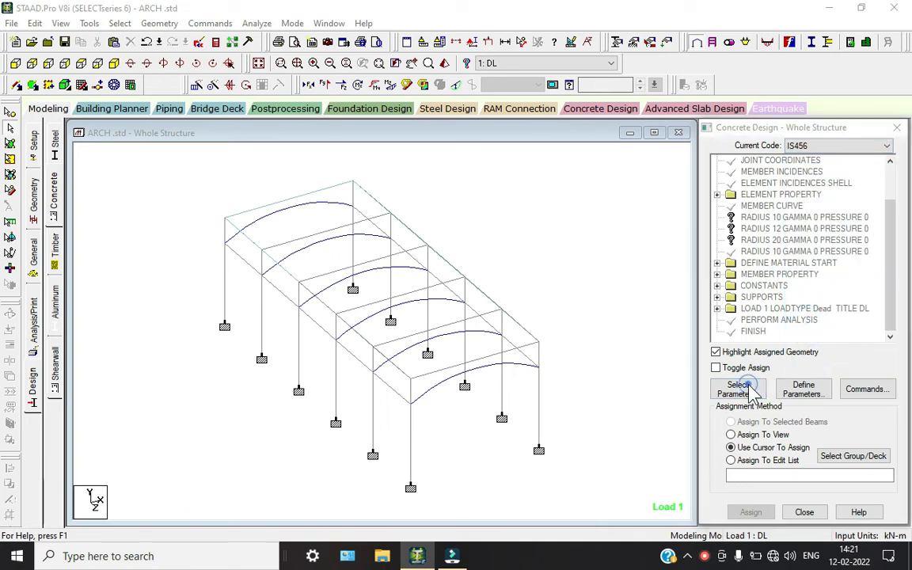
pyautogui.click(718, 352)
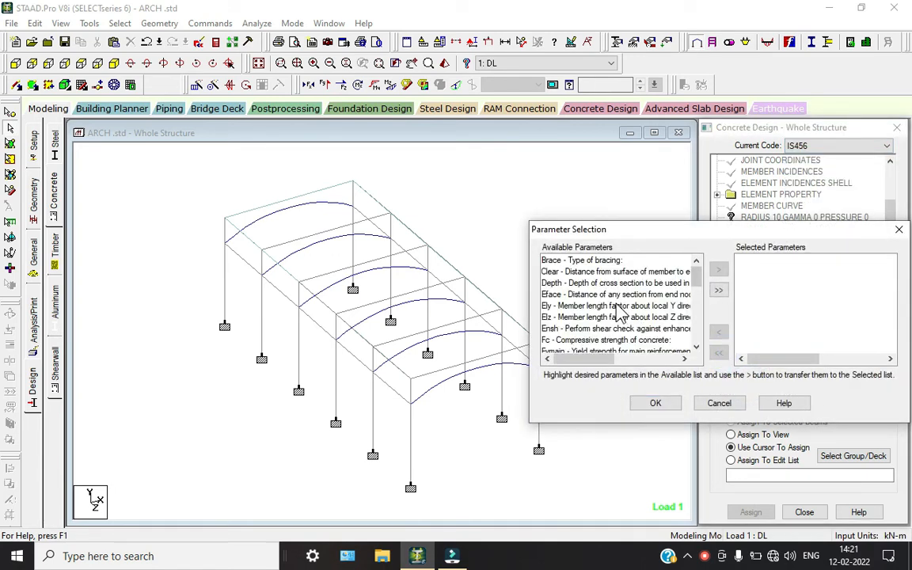
pyautogui.scroll(-1, 604, 325)
pyautogui.doubleClick(593, 305)
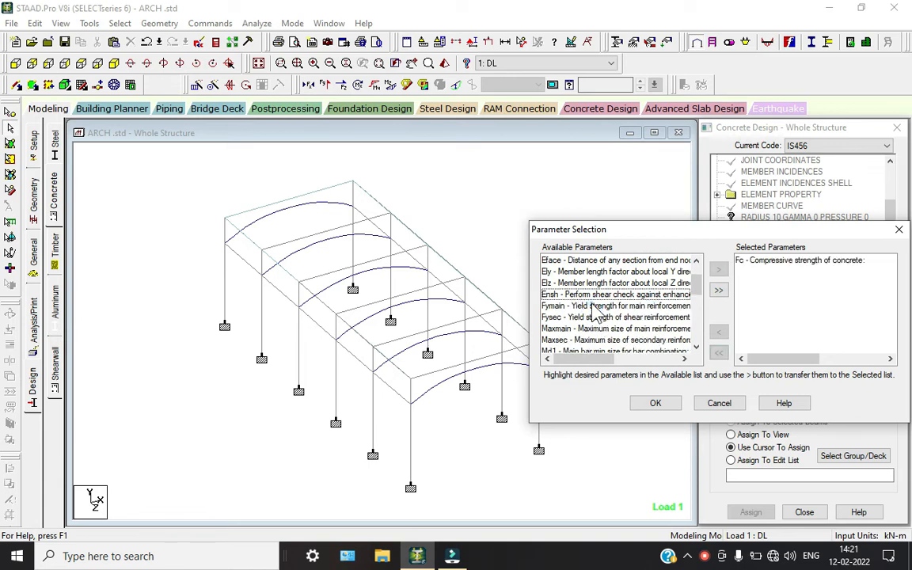
pyautogui.doubleClick(594, 306)
pyautogui.doubleClick(594, 307)
pyautogui.scroll(-3, 605, 310)
pyautogui.scroll(-5, 610, 311)
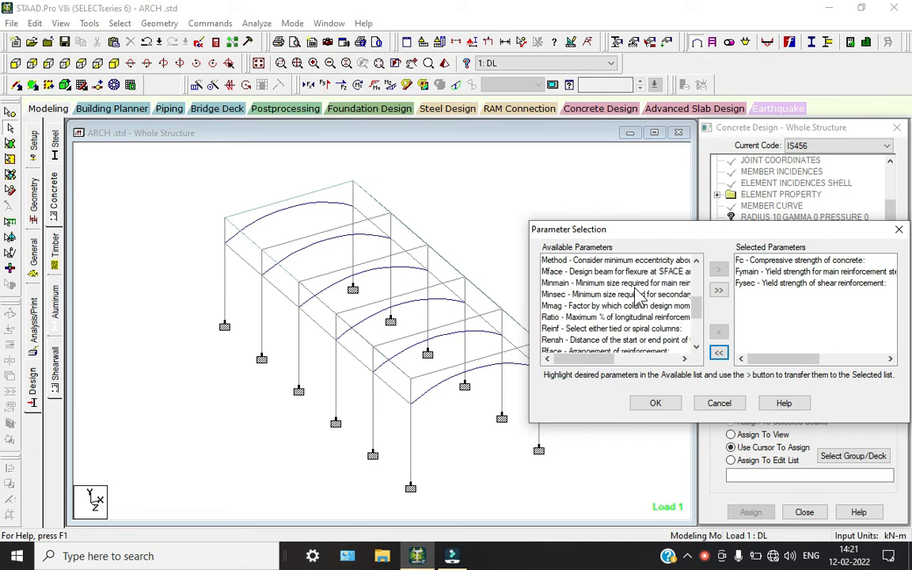
pyautogui.doubleClick(610, 283)
pyautogui.doubleClick(610, 283)
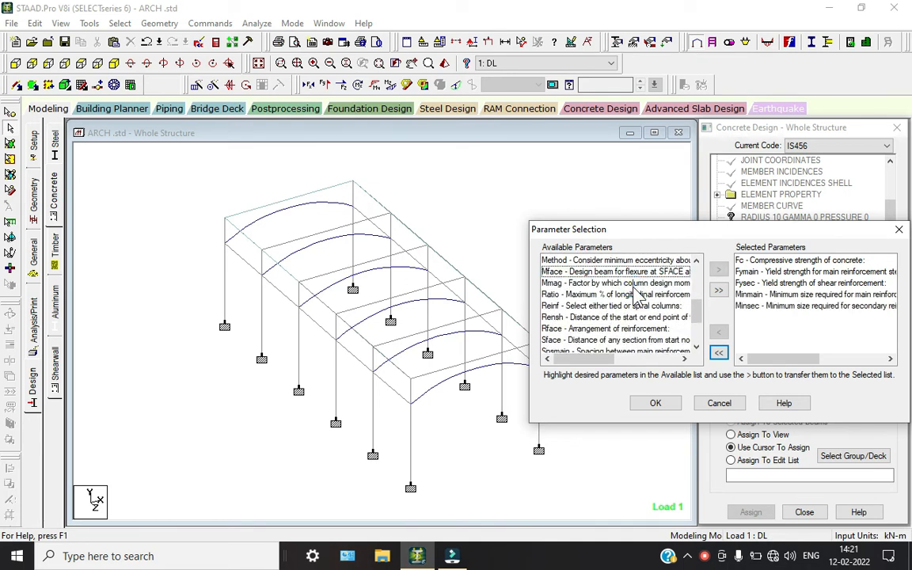
pyautogui.click(655, 403)
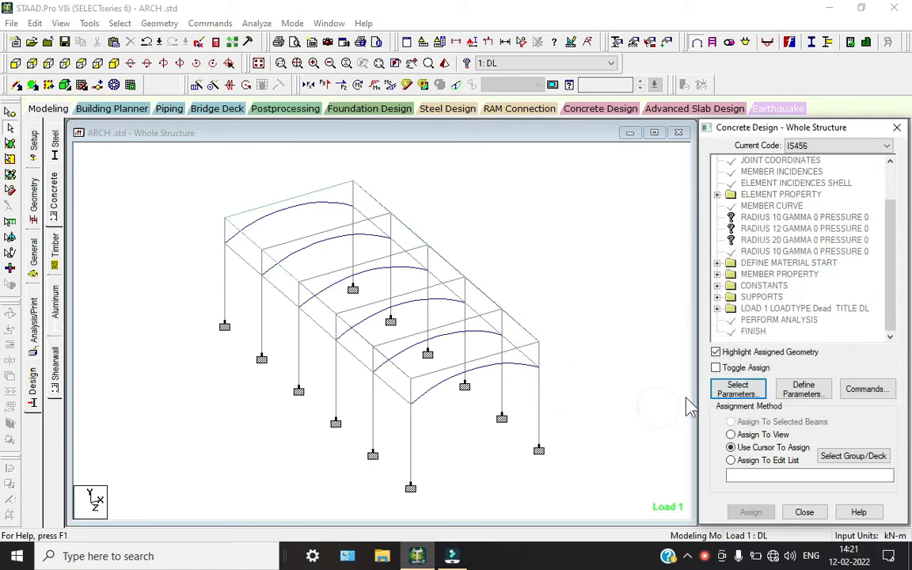
# Step: Define the FC parameter with a concrete compressive strength of 30000 kN/m2
pyautogui.click(801, 390)
pyautogui.moveTo(512, 220); pyautogui.dragTo(407, 228)
pyautogui.write('30000')
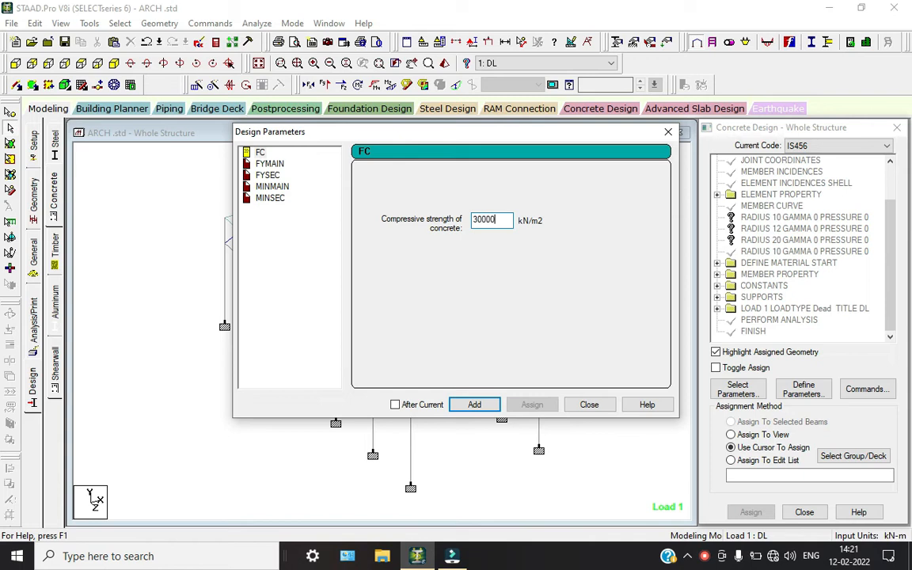
# Step: Define the FYMAIN and FYSEC reinforcement yield strengths as 500000 kN/m2 each
pyautogui.click(270, 164)
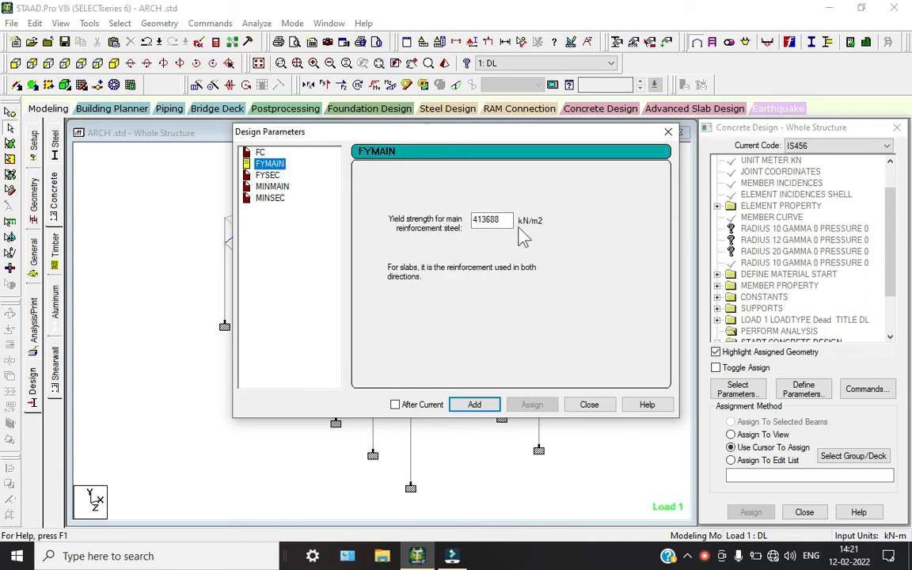
pyautogui.moveTo(513, 220); pyautogui.dragTo(387, 228)
pyautogui.write('500000')
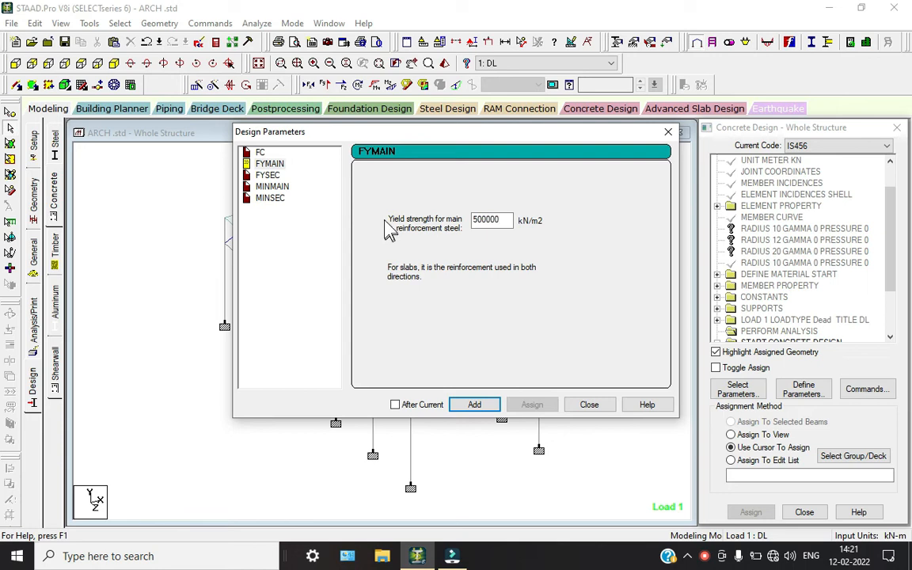
pyautogui.click(271, 176)
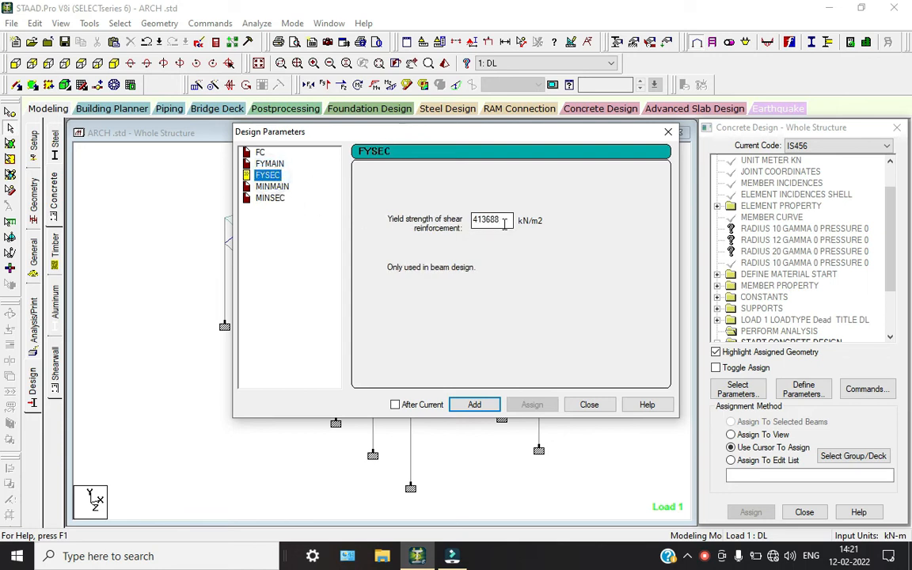
pyautogui.moveTo(504, 224); pyautogui.dragTo(407, 238)
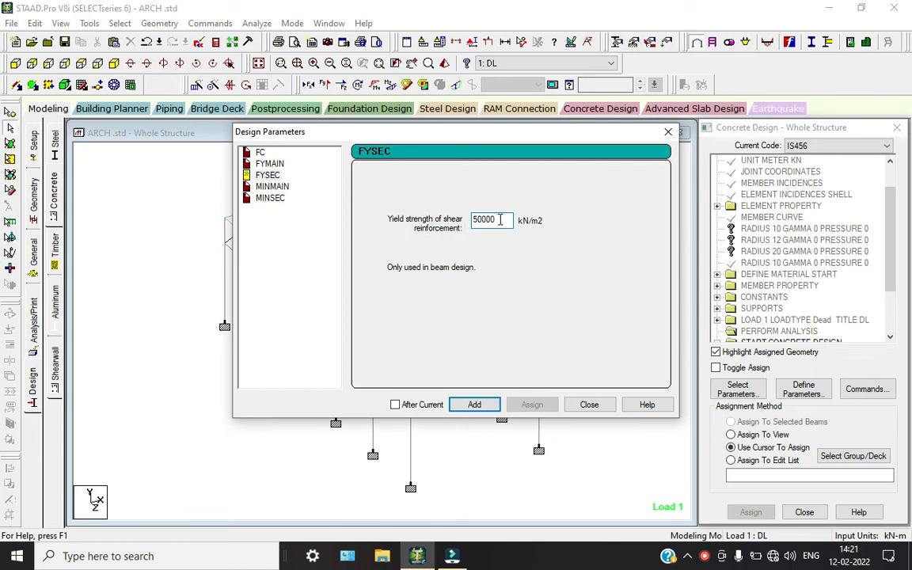
pyautogui.write('500000')
# Step: Add minimum reinforcement sizes of 25 mm for MINMAIN and 20 mm for MINSEC, and finish defining the parameters
pyautogui.click(275, 187)
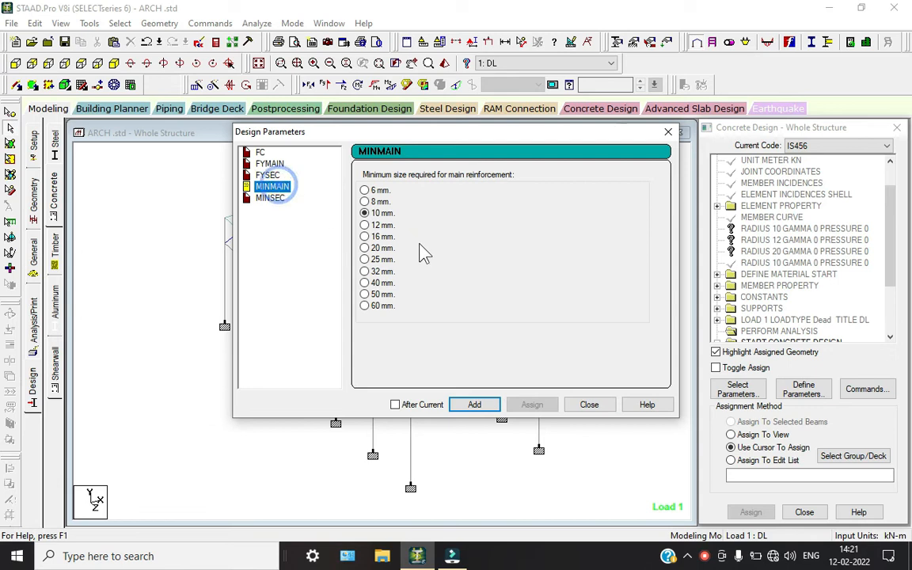
pyautogui.click(364, 260)
pyautogui.click(484, 401)
pyautogui.click(275, 199)
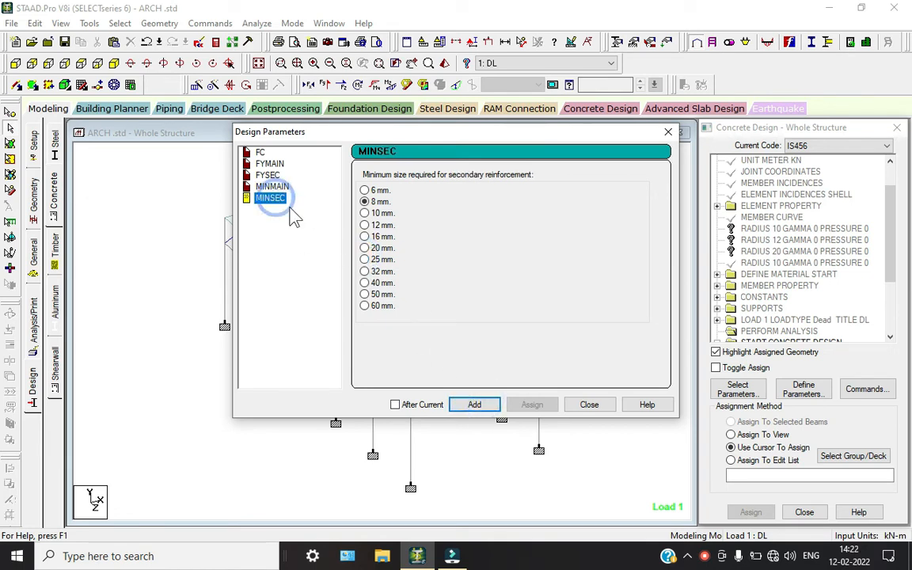
pyautogui.click(365, 248)
pyautogui.click(475, 405)
pyautogui.click(586, 404)
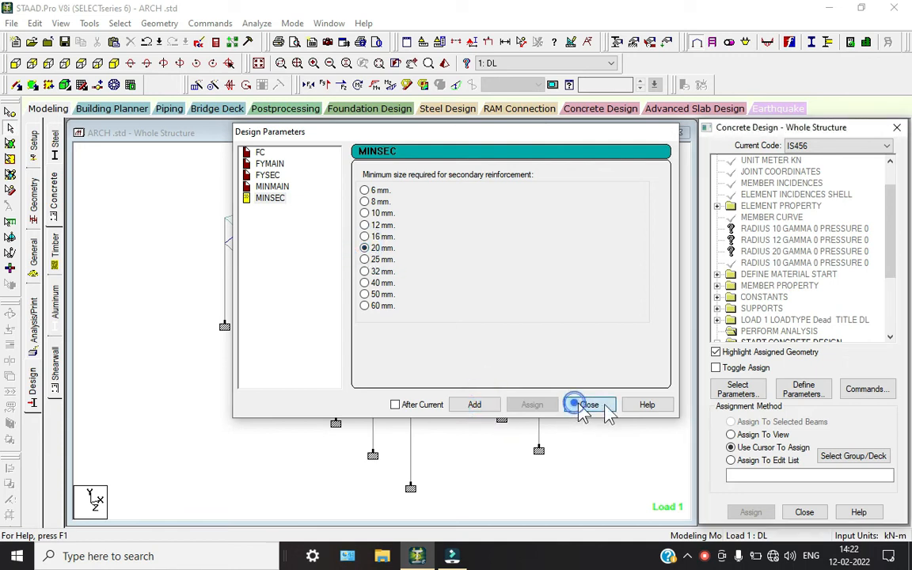
# Step: Add the Design Beam, Design Column, Design Slab/Element and Take Off commands to the concrete design
pyautogui.click(886, 392)
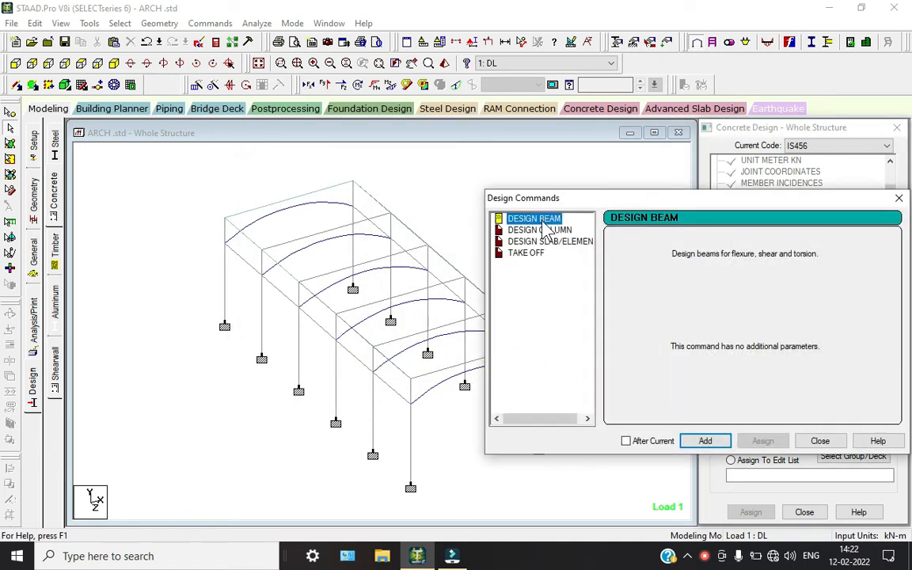
pyautogui.click(712, 442)
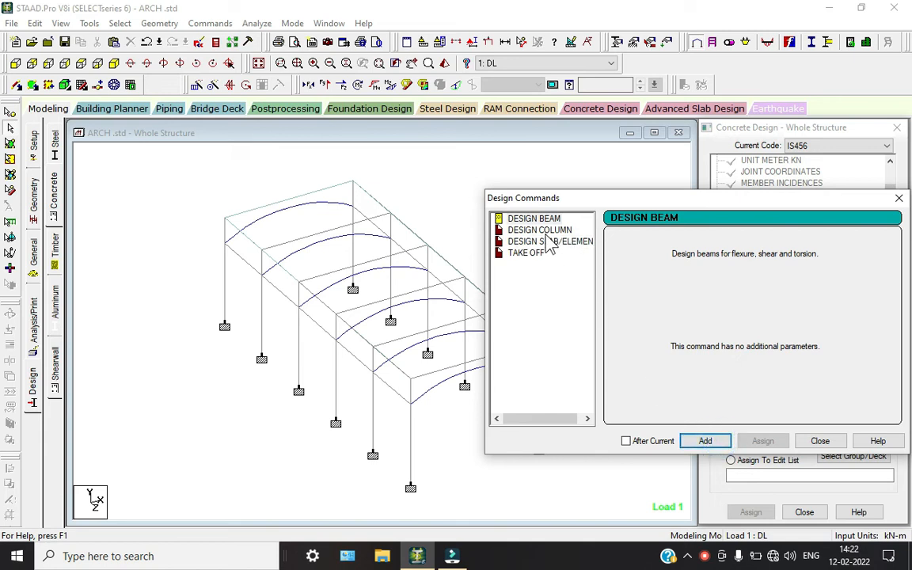
pyautogui.click(540, 229)
pyautogui.click(706, 440)
pyautogui.click(554, 241)
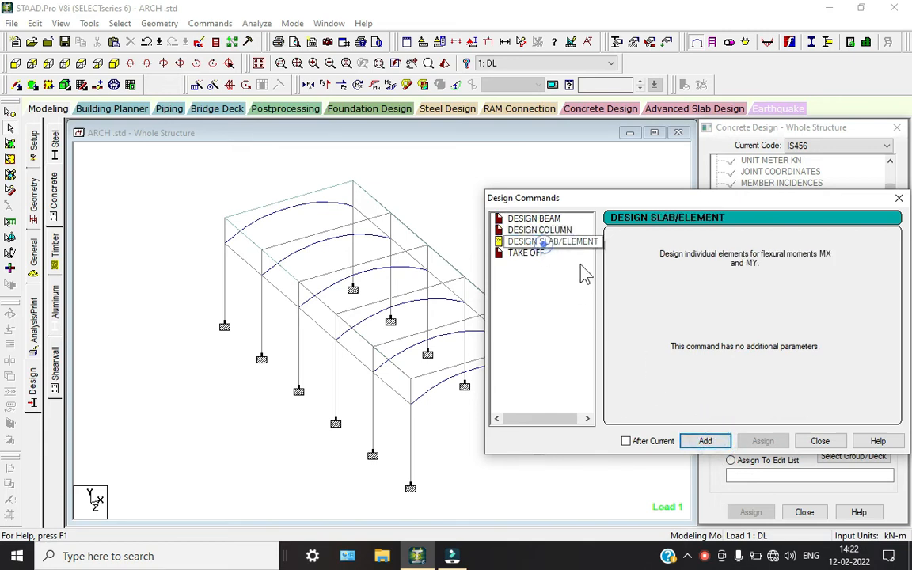
pyautogui.click(711, 441)
pyautogui.click(526, 254)
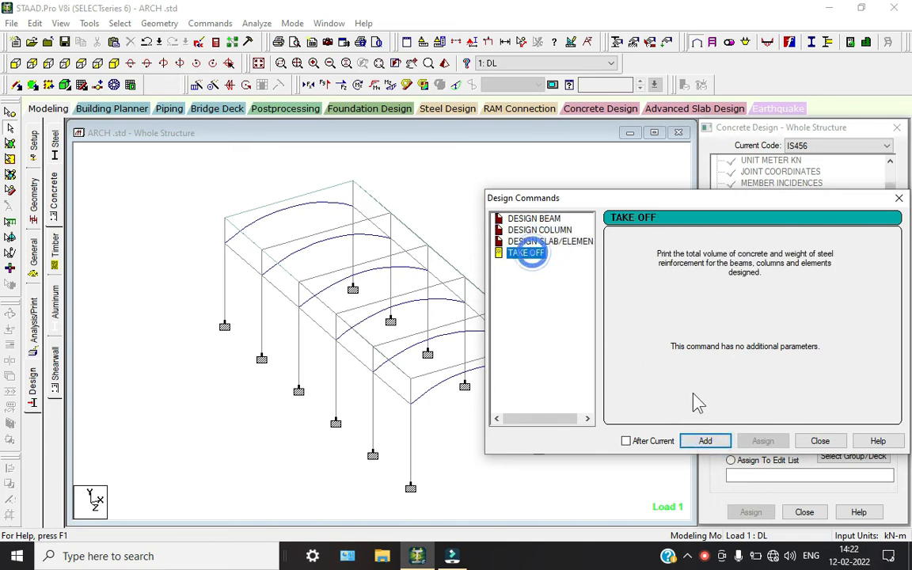
pyautogui.click(705, 441)
pyautogui.click(815, 441)
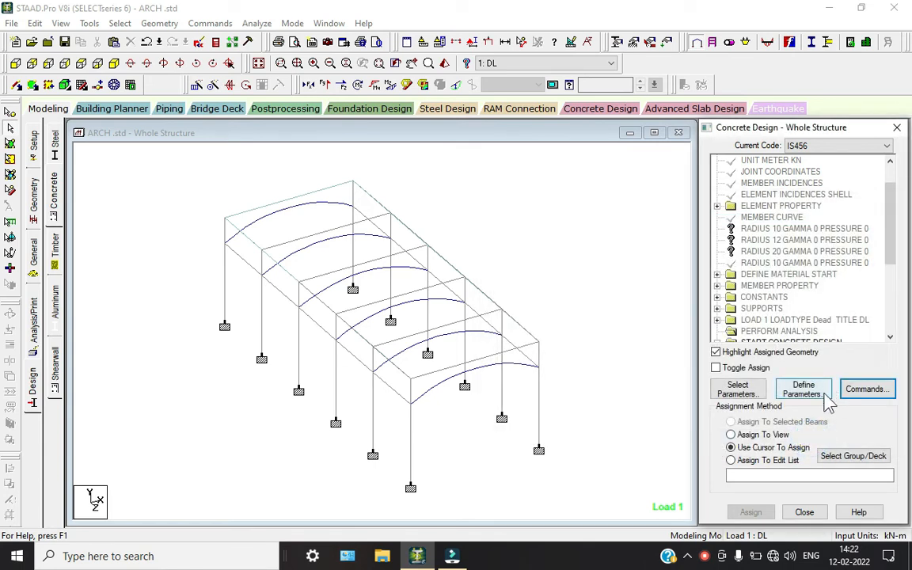
pyautogui.scroll(-5, 780, 305)
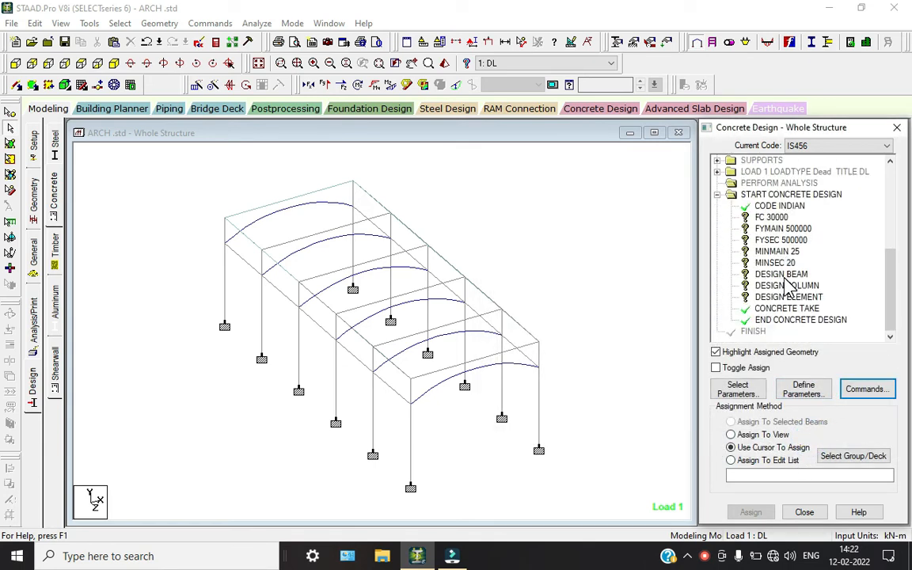
# Step: Assign the FC 30000 concrete strength parameter to all members in the view
pyautogui.click(767, 217)
pyautogui.click(730, 435)
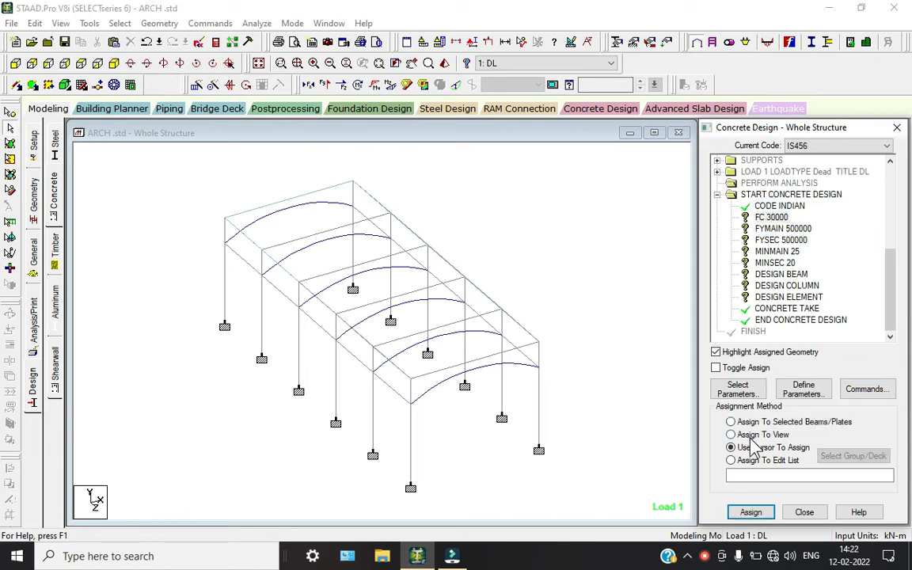
pyautogui.click(749, 511)
pyautogui.click(813, 359)
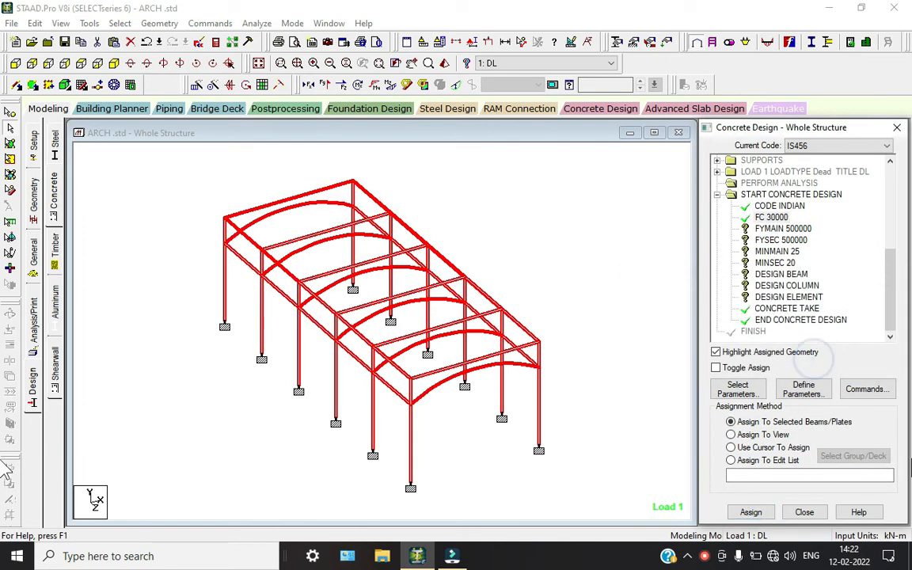
# Step: Assign the FYMAIN 500000 and FYSEC 500000 reinforcement strength parameters to all members in the view
pyautogui.click(792, 229)
pyautogui.click(730, 434)
pyautogui.click(750, 512)
pyautogui.click(813, 359)
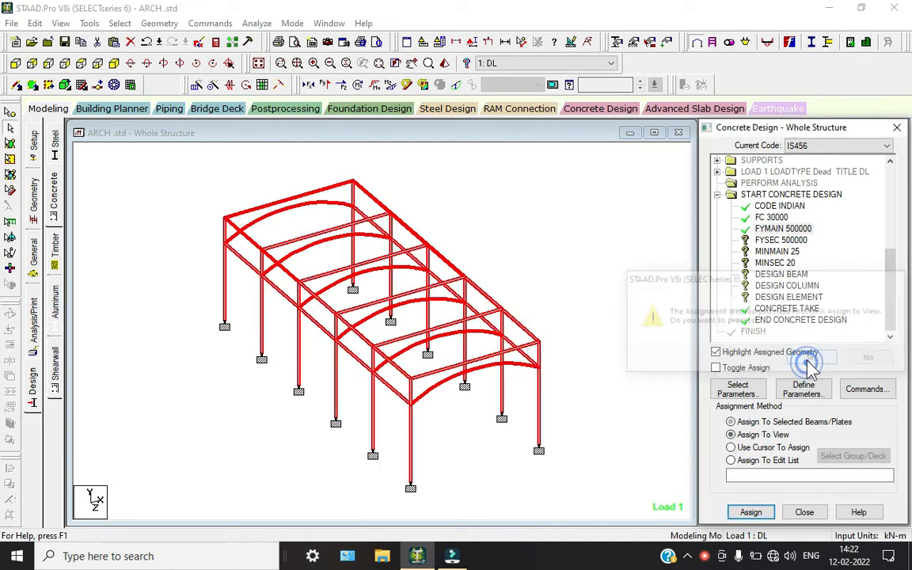
pyautogui.click(779, 240)
pyautogui.click(730, 435)
pyautogui.click(751, 512)
pyautogui.click(813, 358)
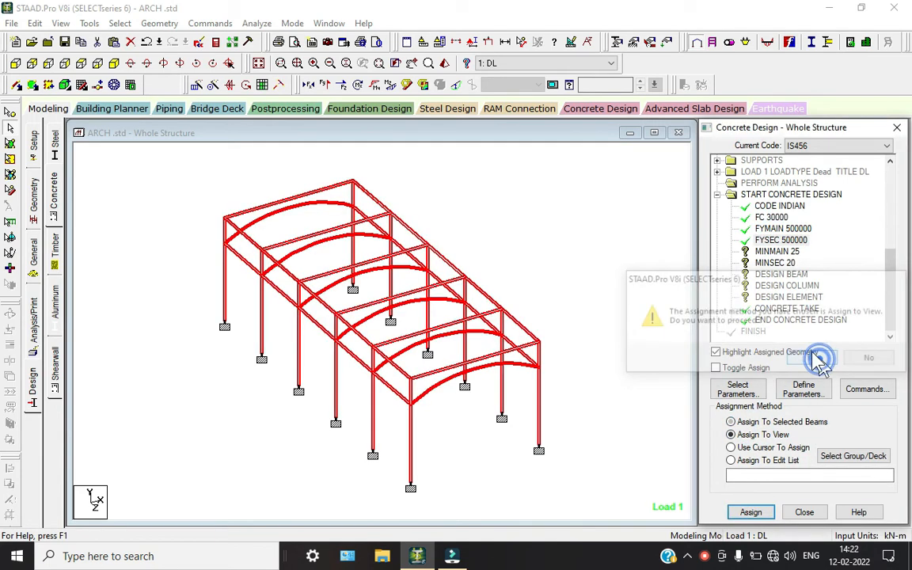
# Step: Assign the MINMAIN 25 and MINSEC 20 minimum bar size parameters to all members in the view
pyautogui.click(778, 251)
pyautogui.click(731, 434)
pyautogui.click(751, 512)
pyautogui.click(813, 359)
pyautogui.click(774, 262)
pyautogui.click(752, 447)
pyautogui.click(754, 435)
pyautogui.click(751, 512)
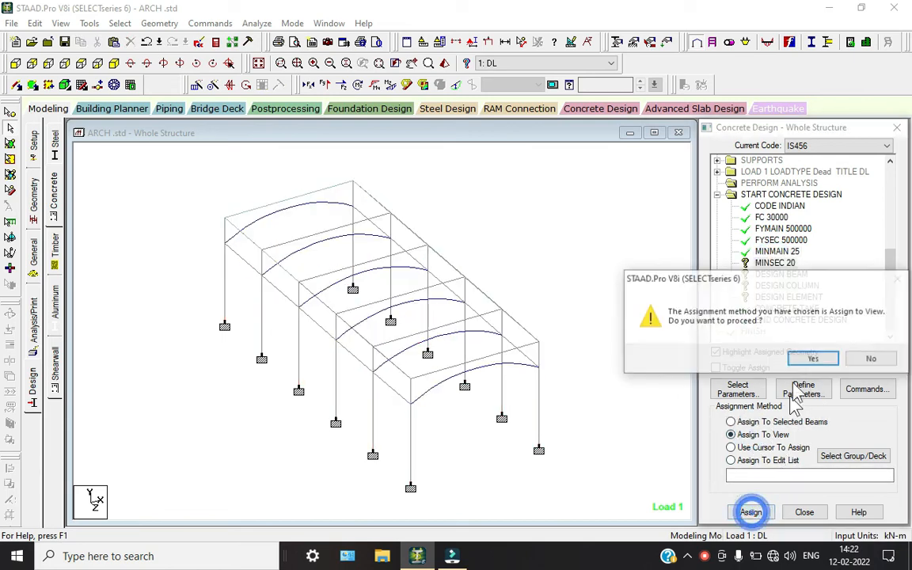
pyautogui.click(757, 358)
# Step: Assign the DESIGN BEAM command to all beams parallel to the X and Z axes, including the curved roof members
pyautogui.click(781, 274)
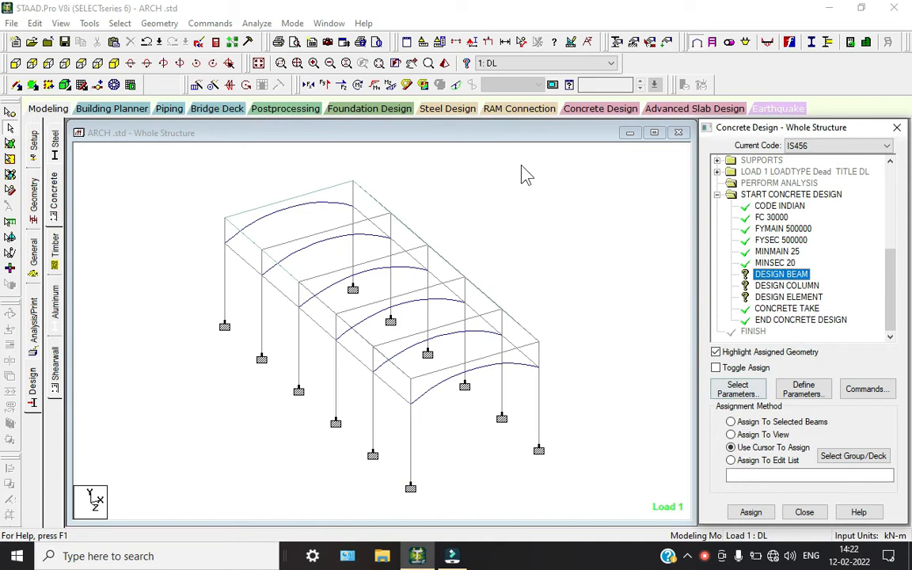
pyautogui.click(119, 23)
pyautogui.click(230, 277)
pyautogui.click(293, 269)
pyautogui.click(120, 23)
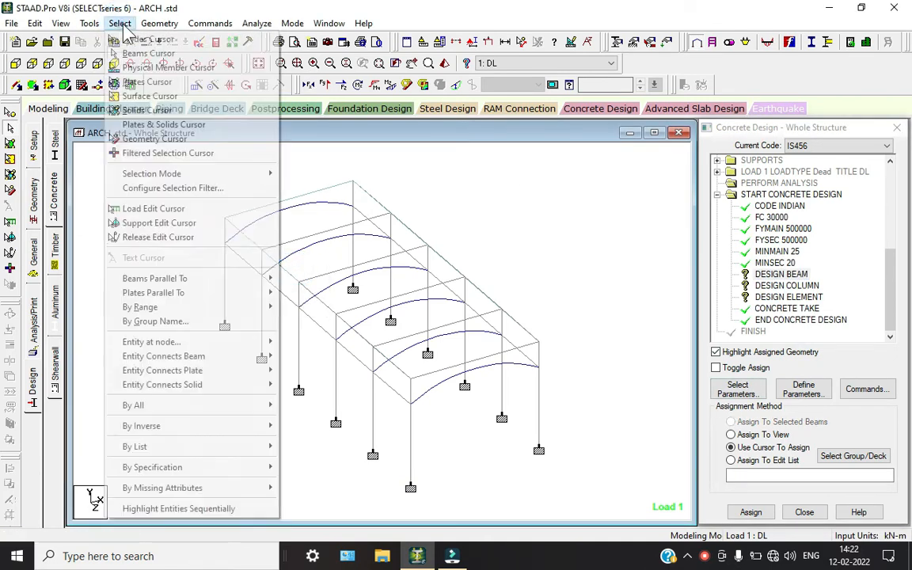
pyautogui.click(204, 277)
pyautogui.click(294, 279)
pyautogui.click(120, 23)
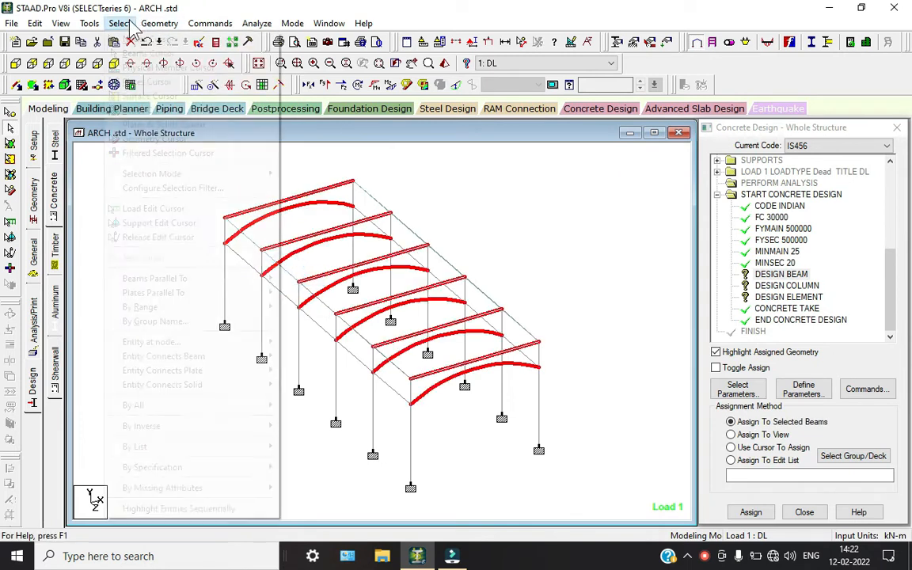
pyautogui.click(230, 277)
pyautogui.click(304, 294)
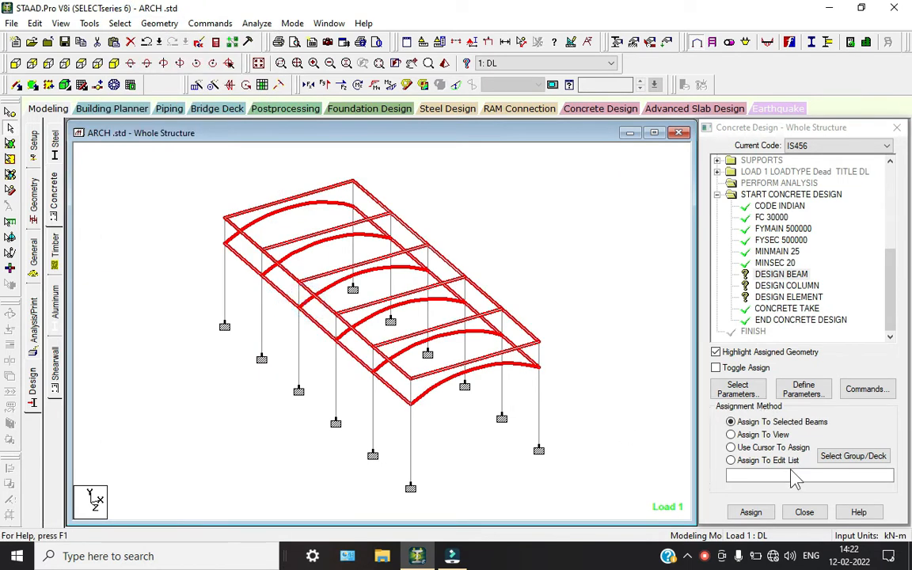
pyautogui.click(752, 512)
pyautogui.click(810, 360)
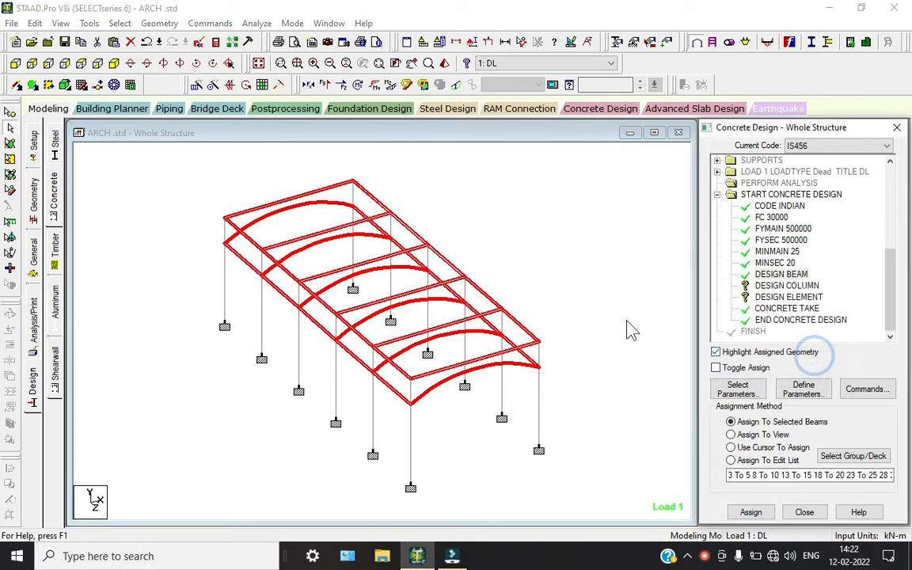
# Step: Assign the DESIGN COLUMN command to all members parallel to the Y axis
pyautogui.click(774, 286)
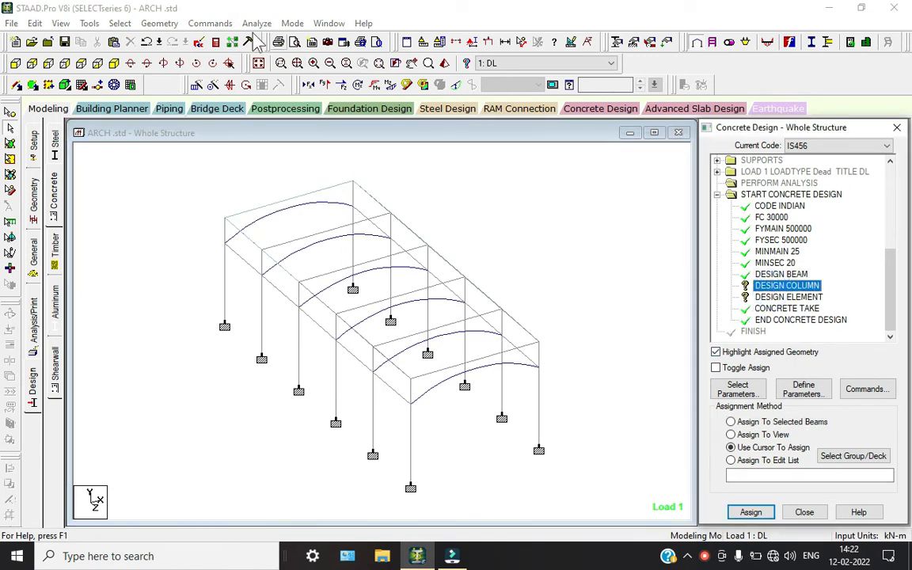
pyautogui.click(120, 23)
pyautogui.click(229, 282)
pyautogui.click(301, 297)
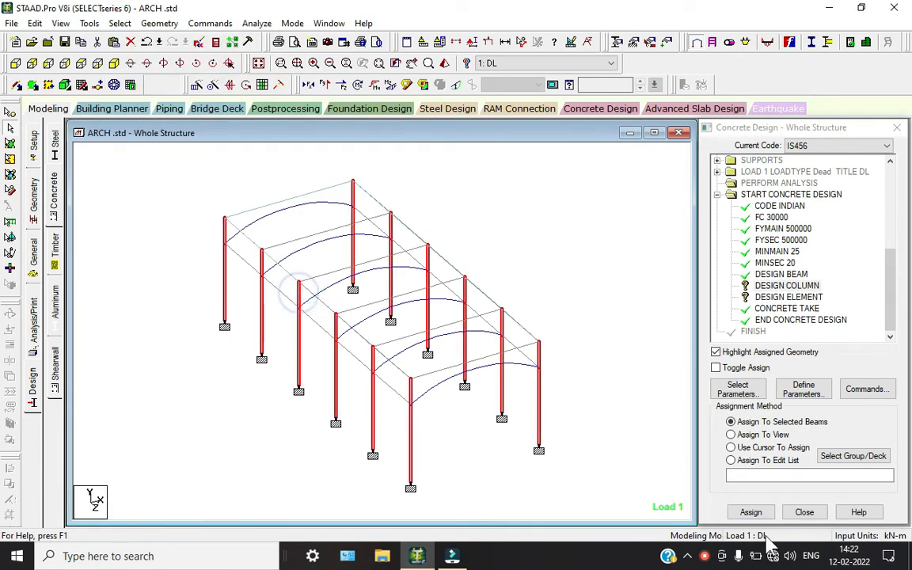
pyautogui.click(750, 513)
pyautogui.click(810, 360)
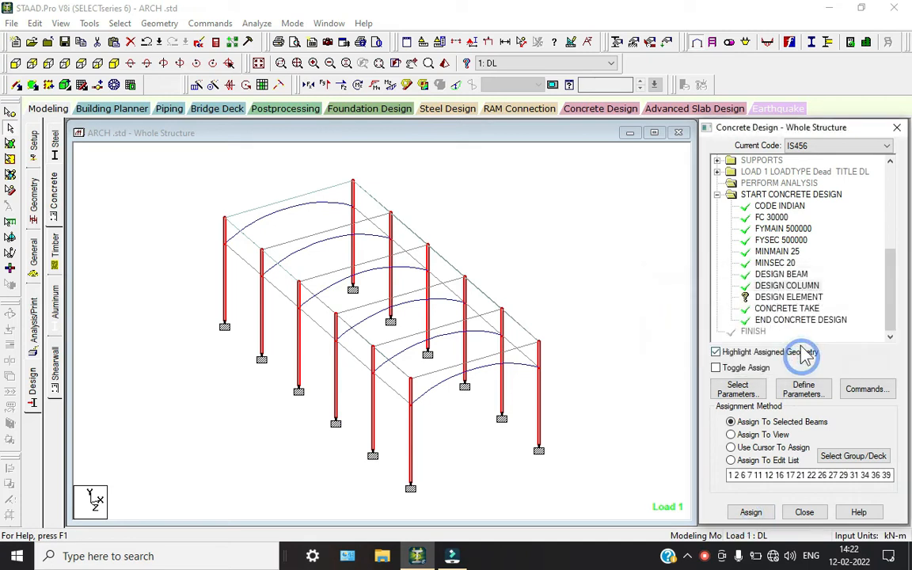
# Step: Assign the DESIGN ELEMENT command to the whole view
pyautogui.click(785, 287)
pyautogui.click(790, 300)
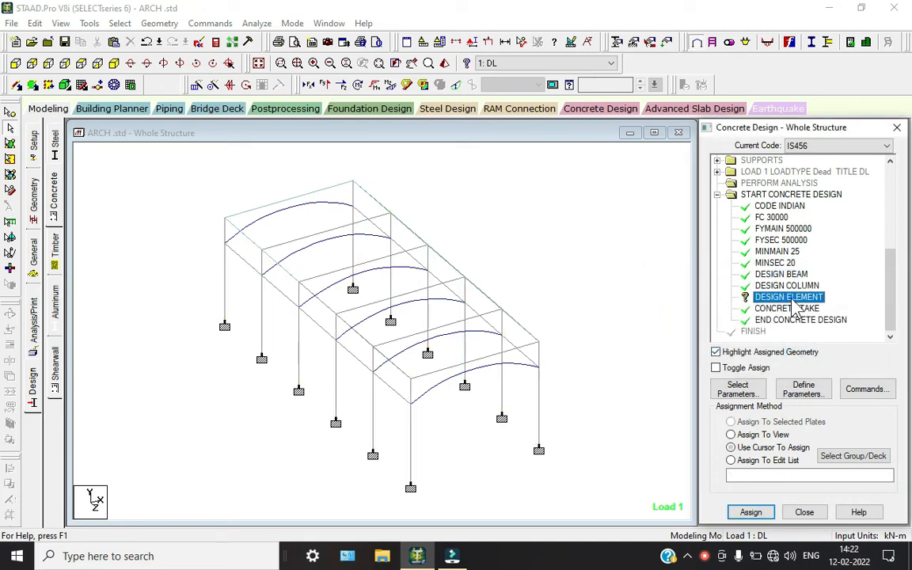
pyautogui.click(756, 434)
pyautogui.click(751, 512)
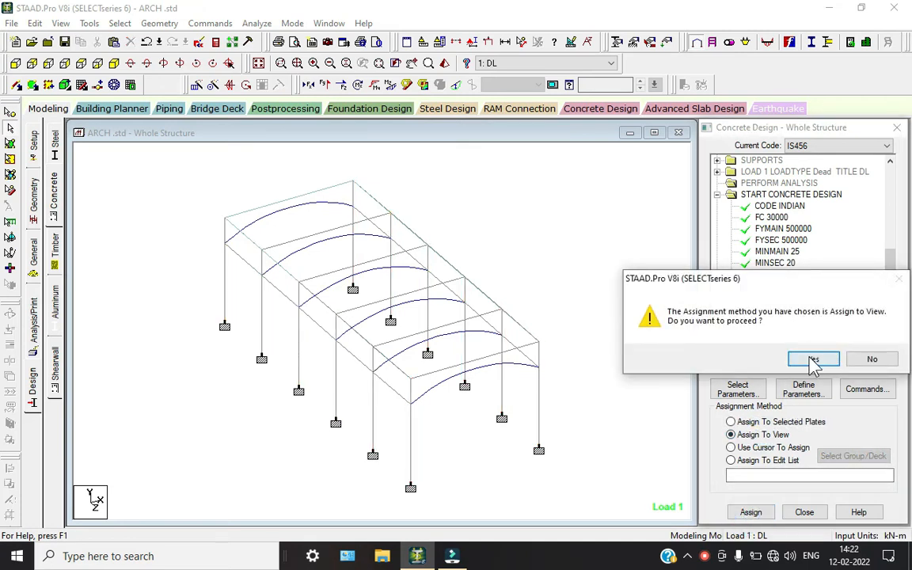
pyautogui.click(813, 360)
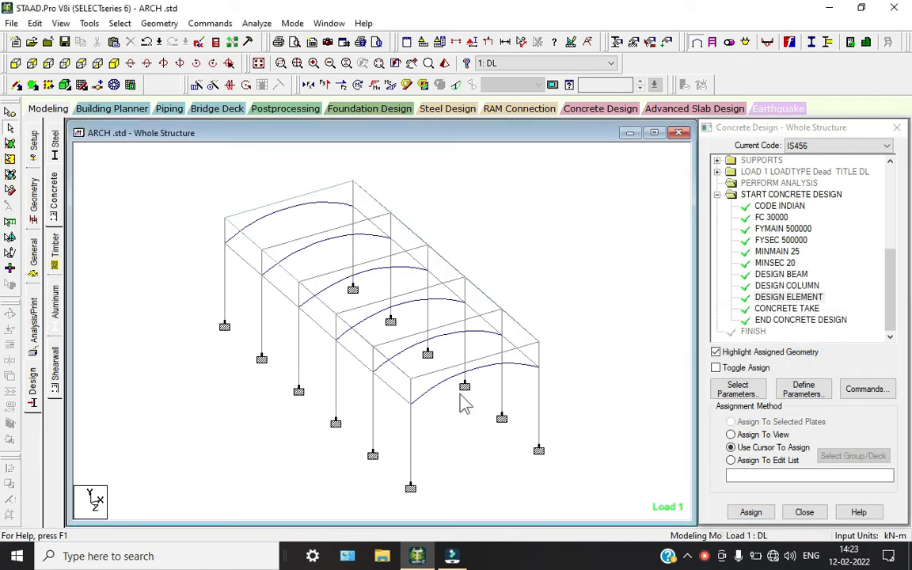
# Step: Add another Perform Analysis command with the No Print option following the concrete design block
pyautogui.click(32, 320)
pyautogui.click(412, 429)
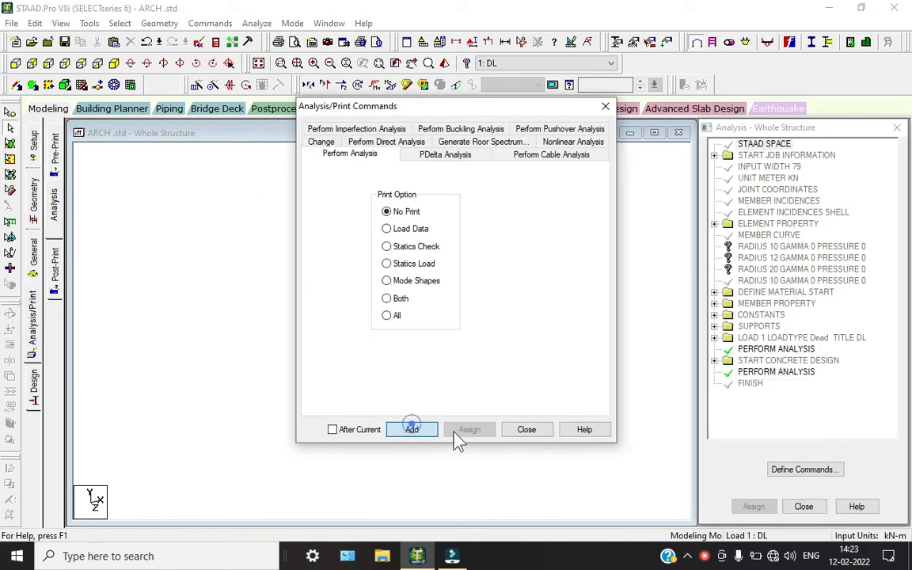
pyautogui.click(526, 429)
# Step: Run the analysis and design, and continue to postprocessing mode with the results
pyautogui.click(254, 23)
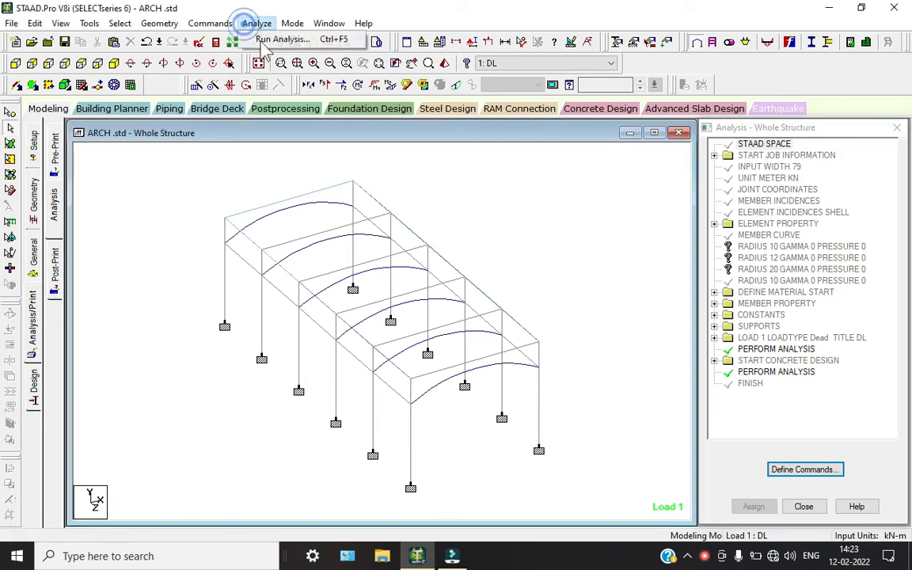
pyautogui.click(269, 41)
pyautogui.click(369, 312)
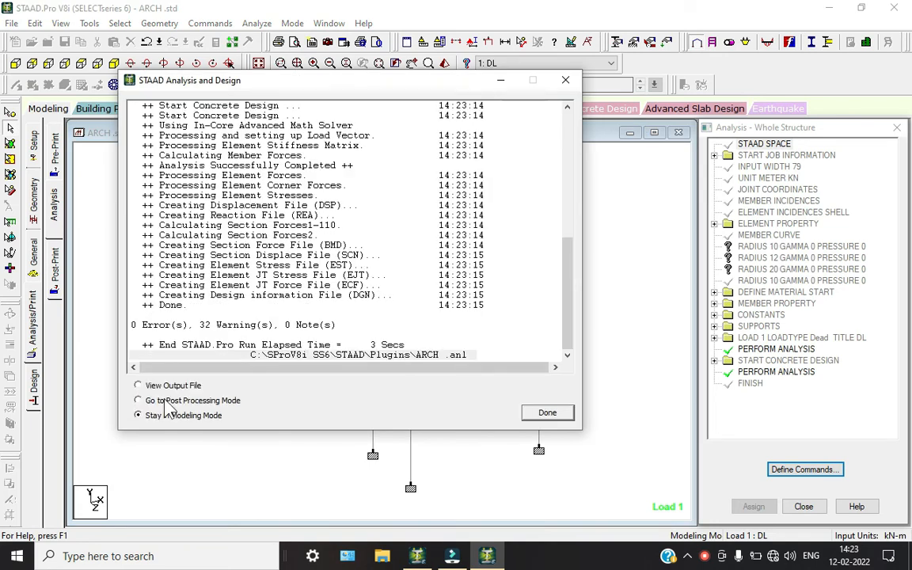
pyautogui.click(546, 414)
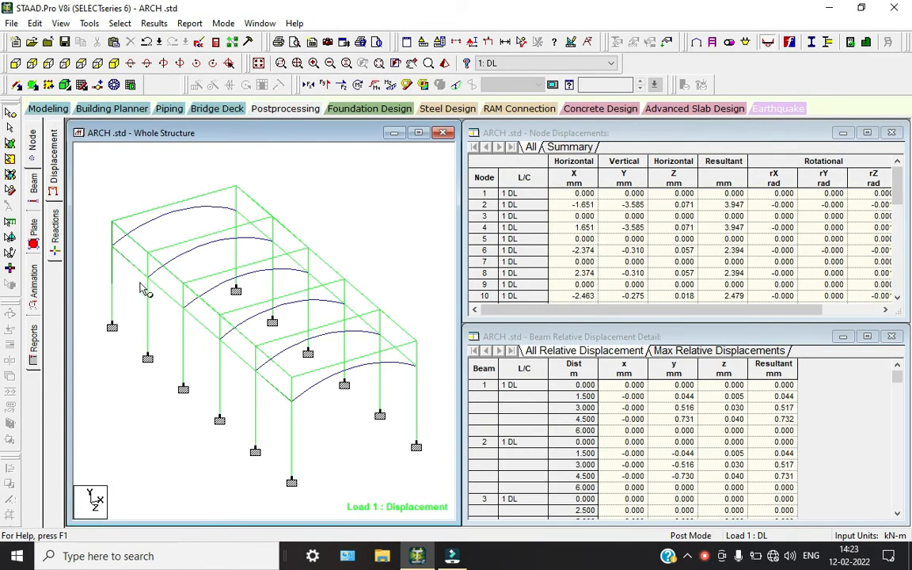
# Step: Animate the structure's displacement and its plate stress contour for load case 1: DL
pyautogui.click(34, 285)
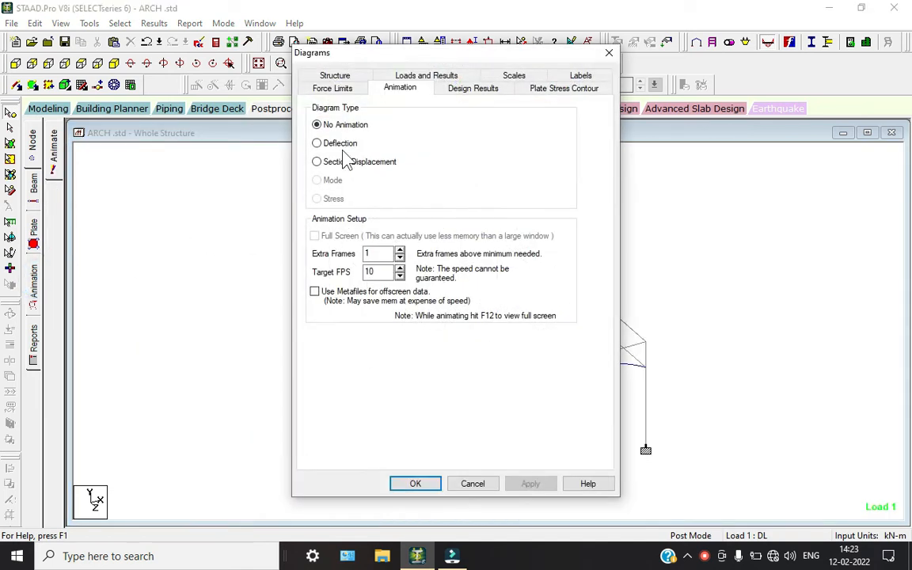
pyautogui.click(416, 484)
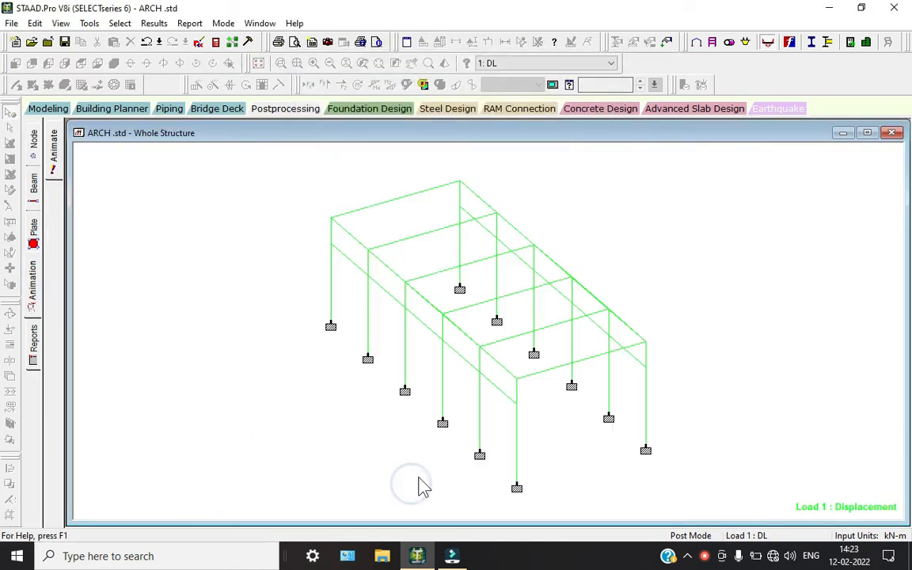
pyautogui.click(36, 273)
pyautogui.click(556, 90)
pyautogui.click(443, 136)
pyautogui.click(396, 153)
pyautogui.click(399, 89)
pyautogui.click(318, 197)
pyautogui.click(415, 484)
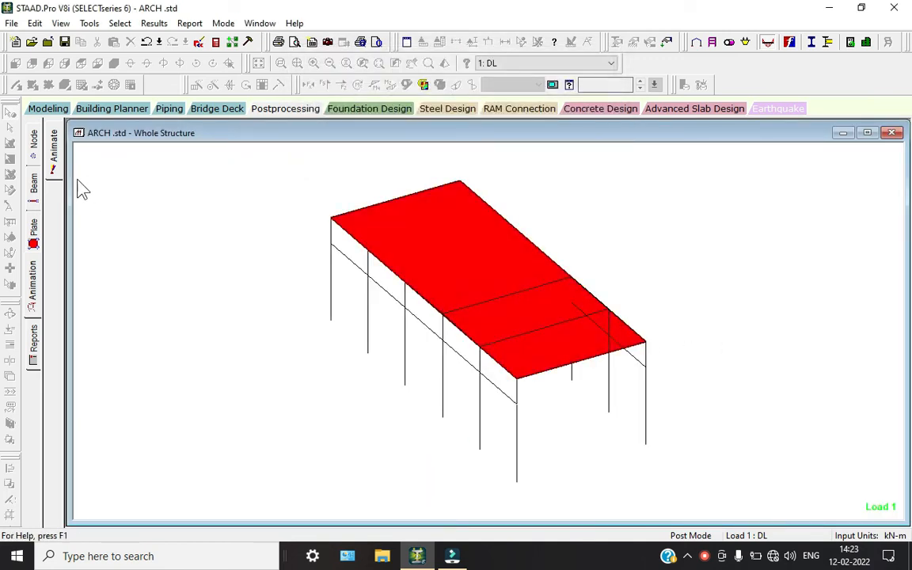
pyautogui.click(553, 64)
pyautogui.click(548, 79)
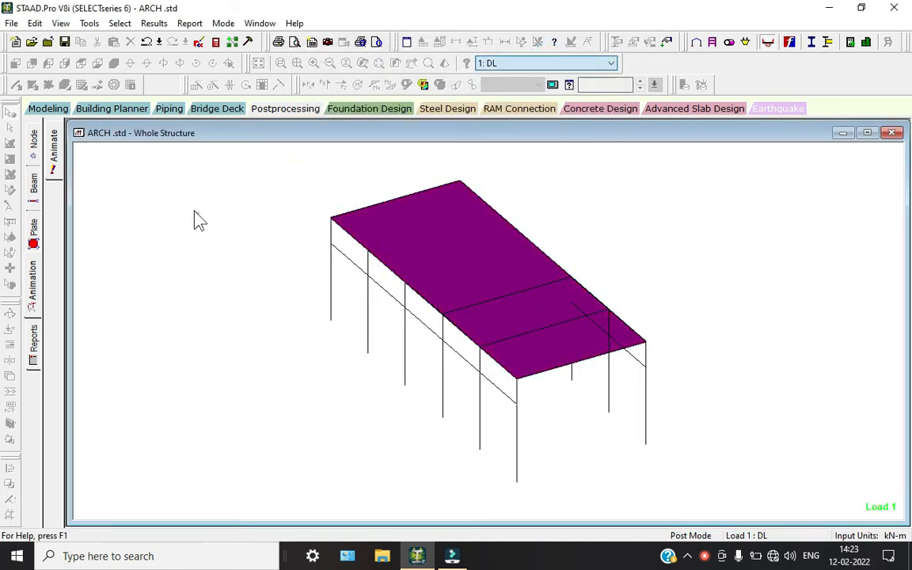
# Step: Examine the deflection, shear bending, loading, property and geometry data of the straight top beam at the far end of the frame
pyautogui.click(34, 182)
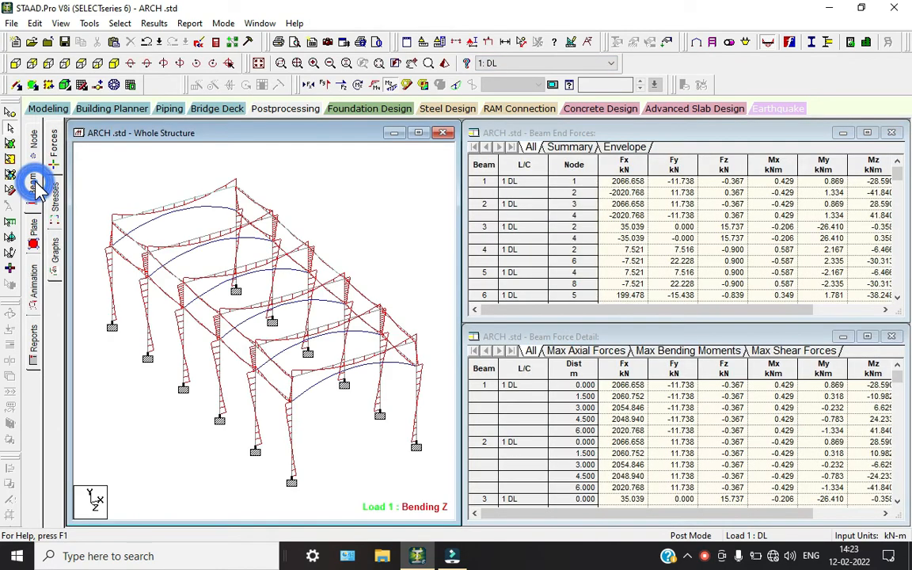
pyautogui.doubleClick(174, 208)
pyautogui.click(478, 135)
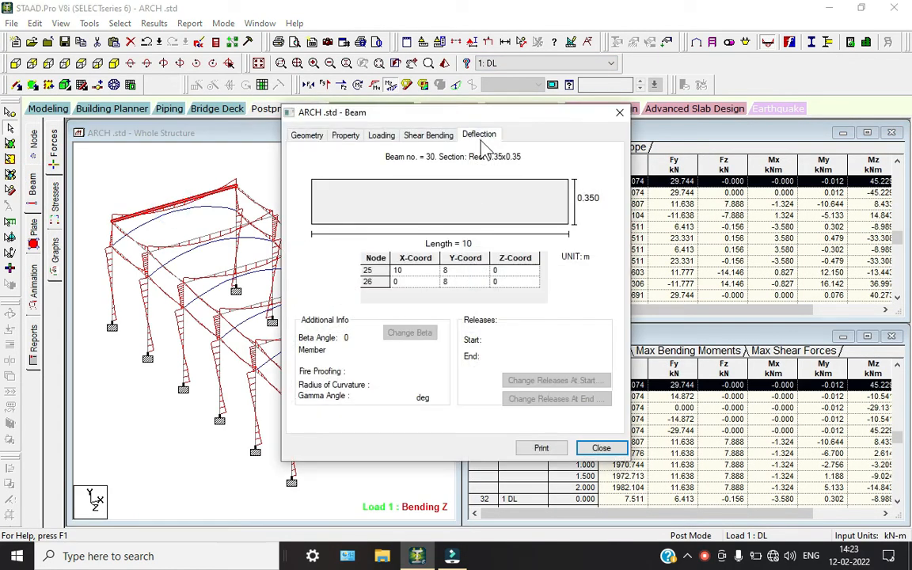
pyautogui.click(428, 135)
pyautogui.click(381, 135)
pyautogui.click(345, 136)
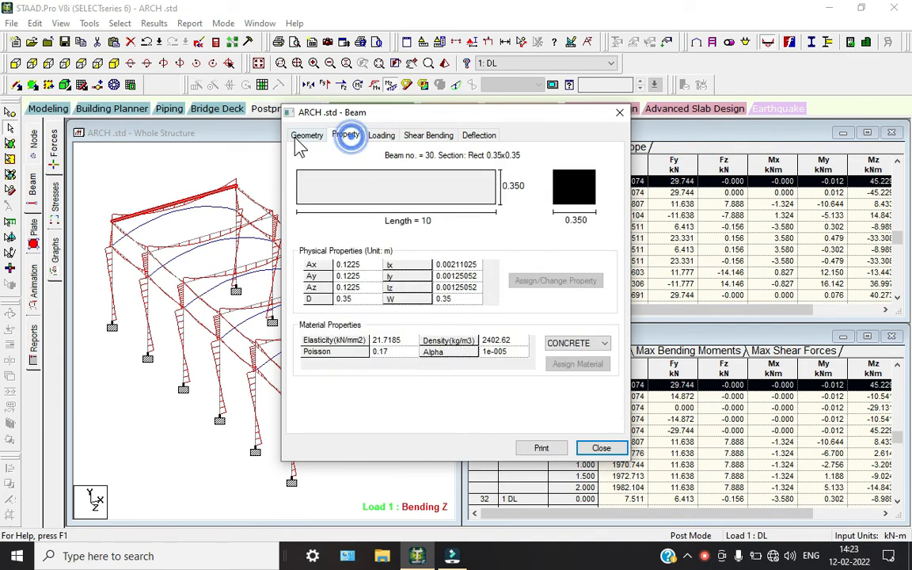
pyautogui.click(307, 136)
pyautogui.click(601, 448)
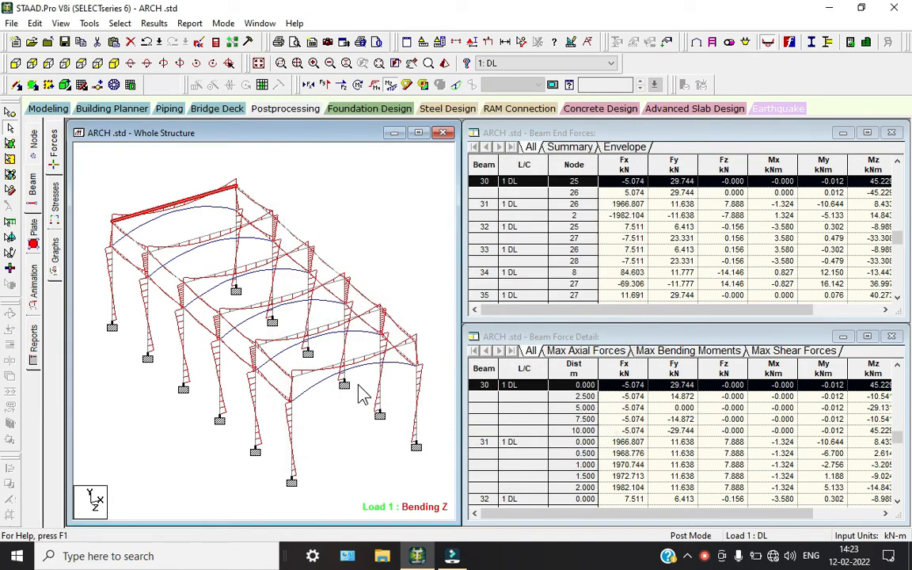
# Step: Examine the geometry, property and loading data of the curved roof beam in the nearest frame
pyautogui.doubleClick(325, 384)
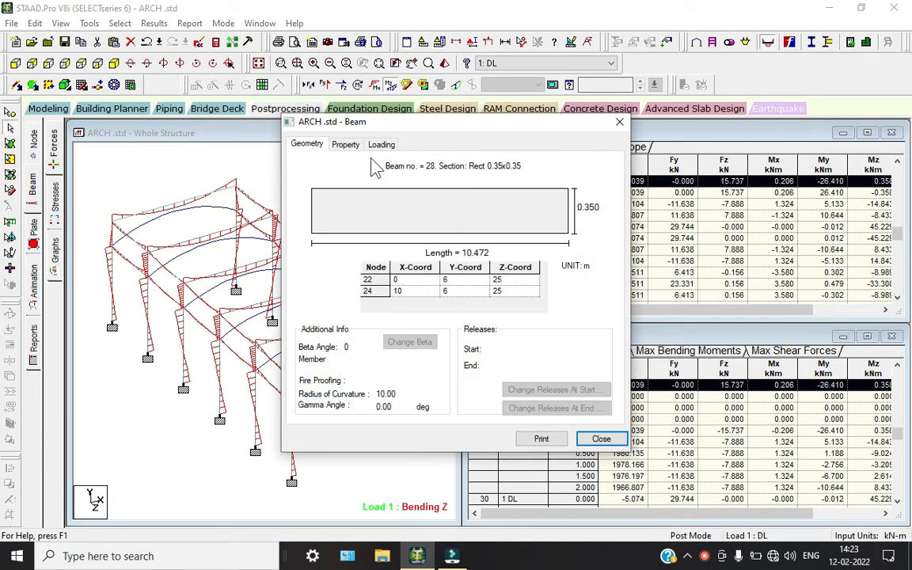
pyautogui.click(345, 144)
pyautogui.click(381, 144)
pyautogui.click(599, 440)
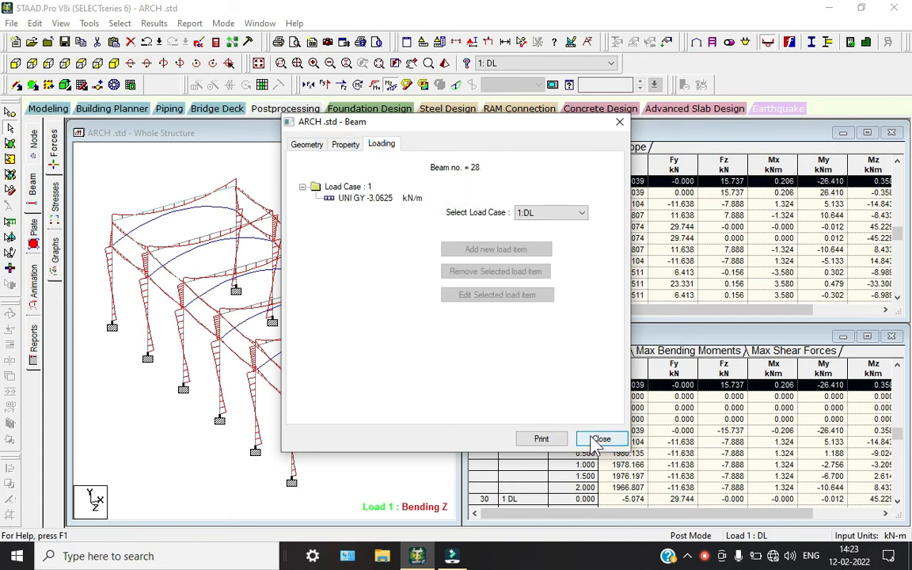
# Step: Examine the concrete design, deflection, shear bending and loading data of the nearest front column
pyautogui.doubleClick(288, 432)
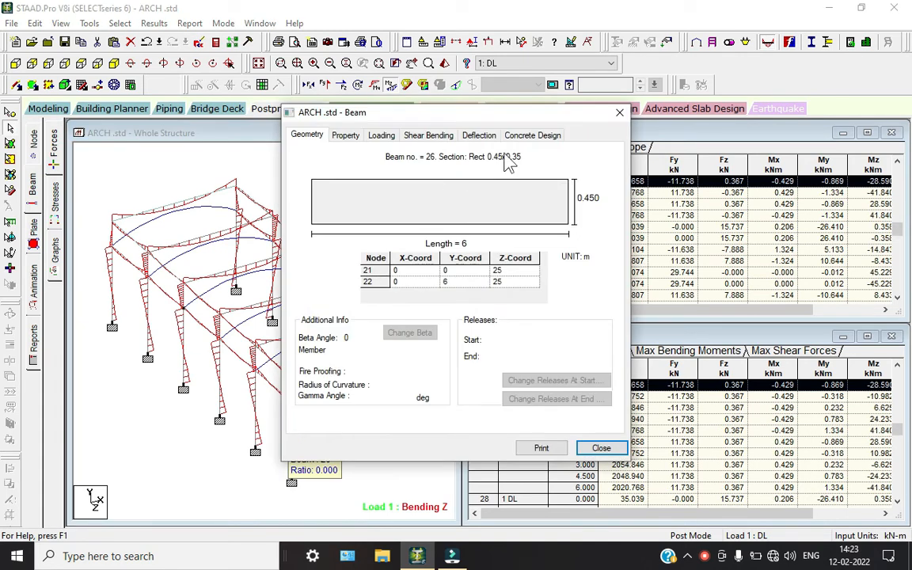
pyautogui.click(532, 135)
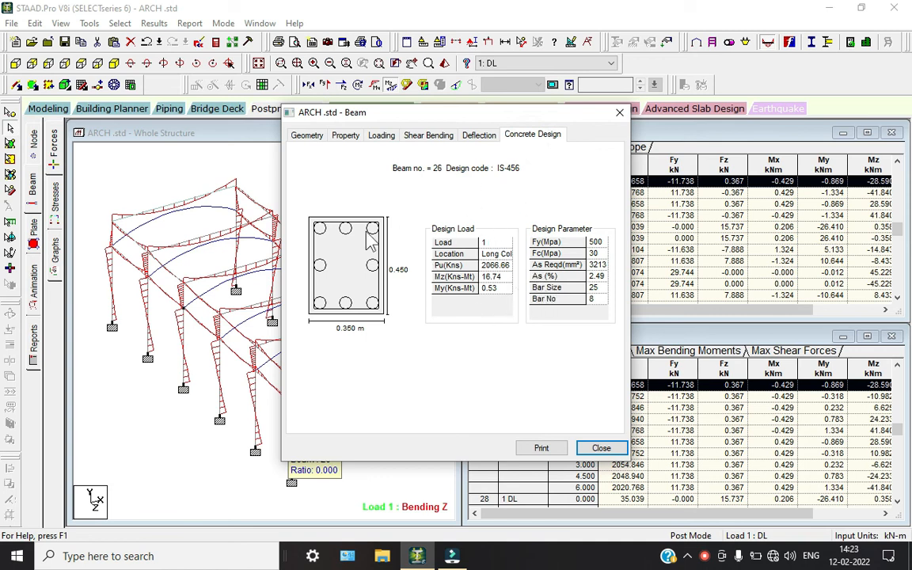
pyautogui.click(477, 135)
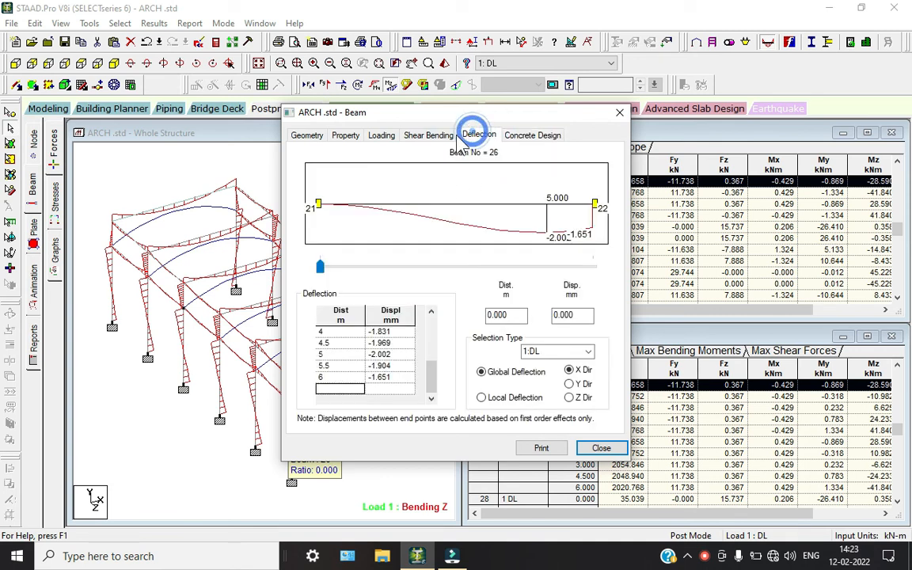
pyautogui.click(432, 136)
pyautogui.click(383, 136)
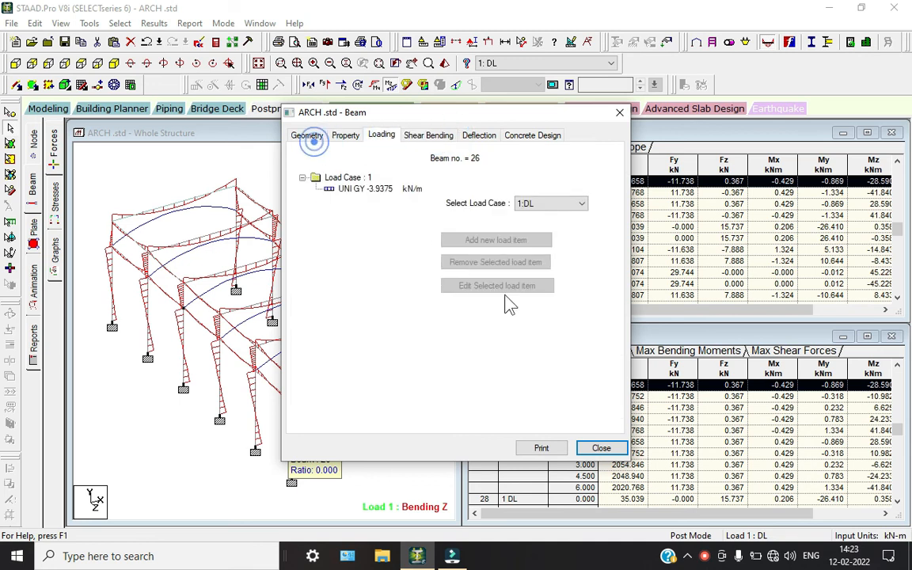
pyautogui.click(601, 448)
pyautogui.click(688, 556)
pyautogui.click(700, 499)
pyautogui.click(860, 468)
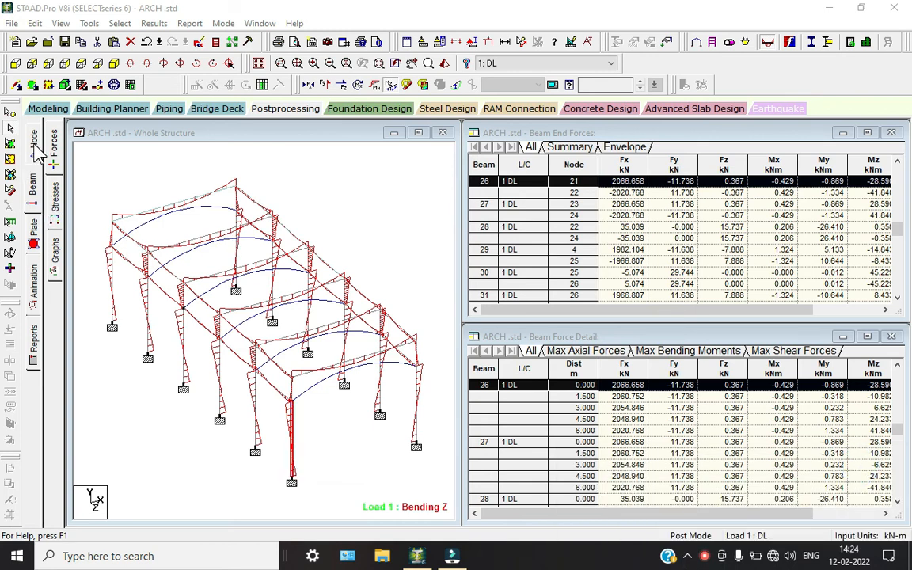
# Step: Examine the beam stresses for load case 1: DL and the nearest curved beam's geometry, then return to the beam forces results
pyautogui.click(55, 198)
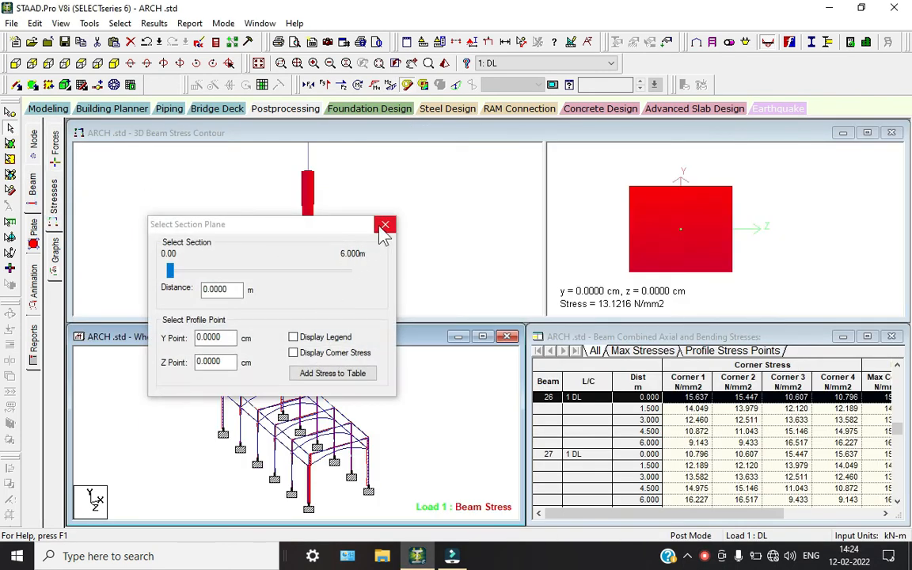
pyautogui.click(384, 225)
pyautogui.doubleClick(337, 464)
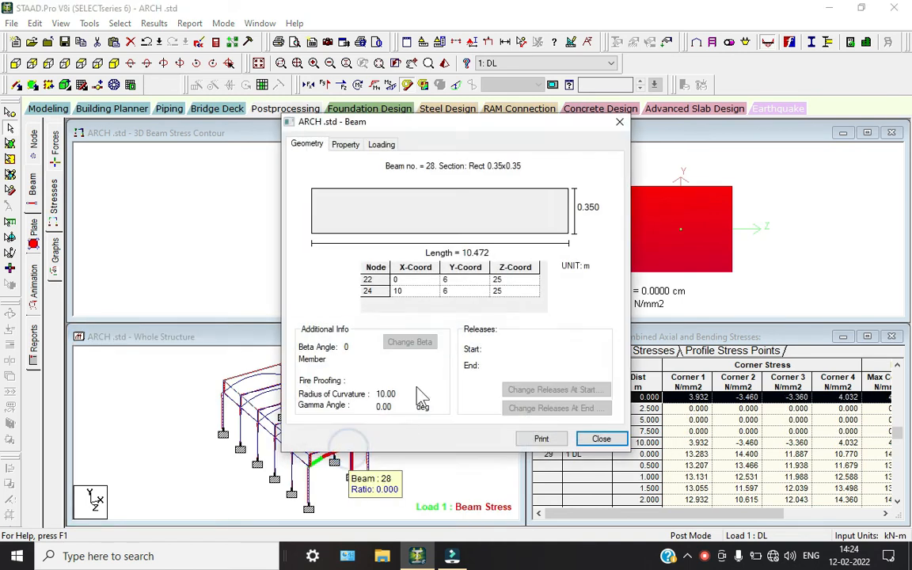
pyautogui.click(620, 124)
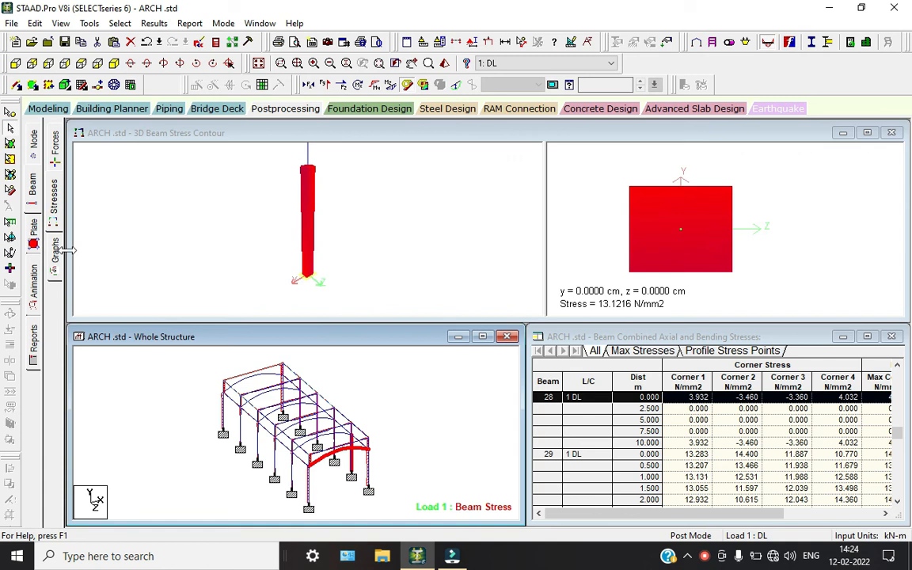
pyautogui.click(55, 144)
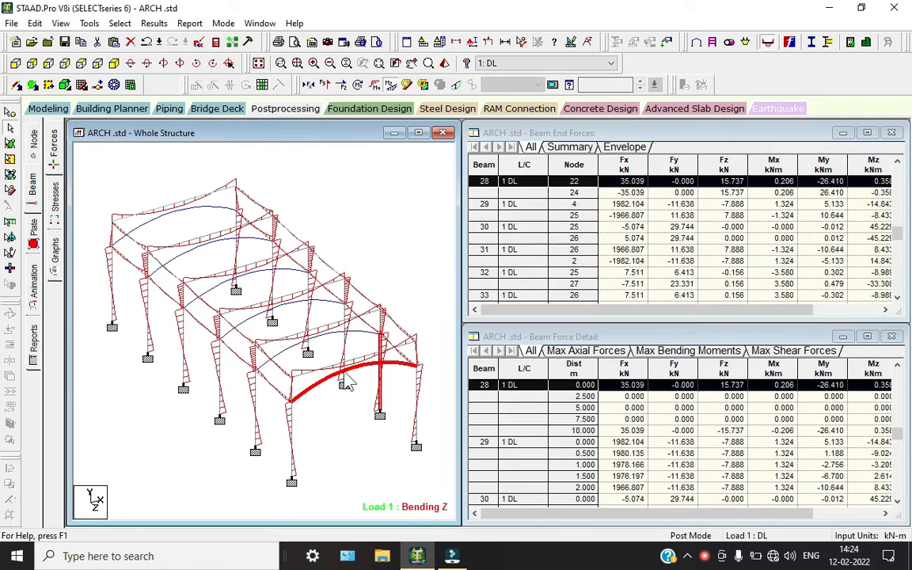
pyautogui.click(130, 348)
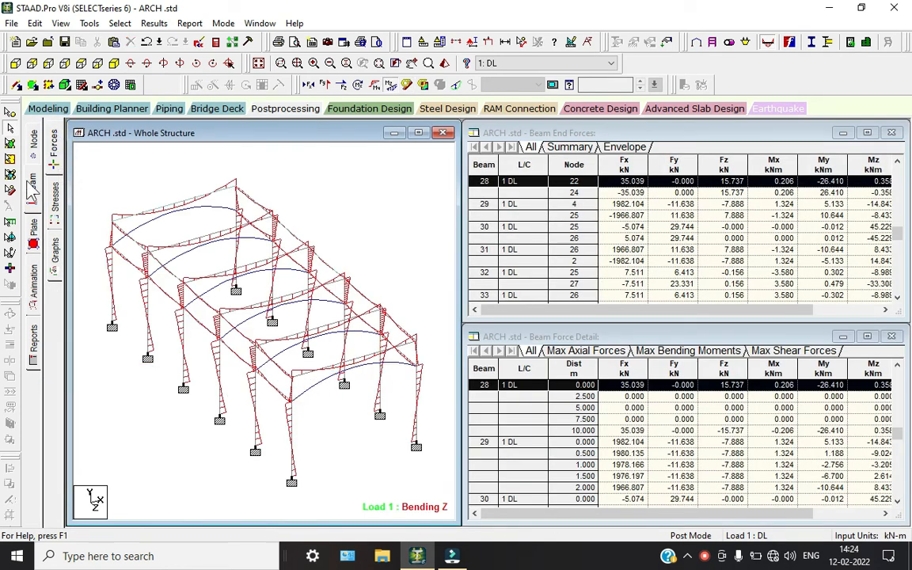
# Step: Open the analysis output, view its notes and read through the concrete design results from beam 3 through beam 9
pyautogui.click(215, 42)
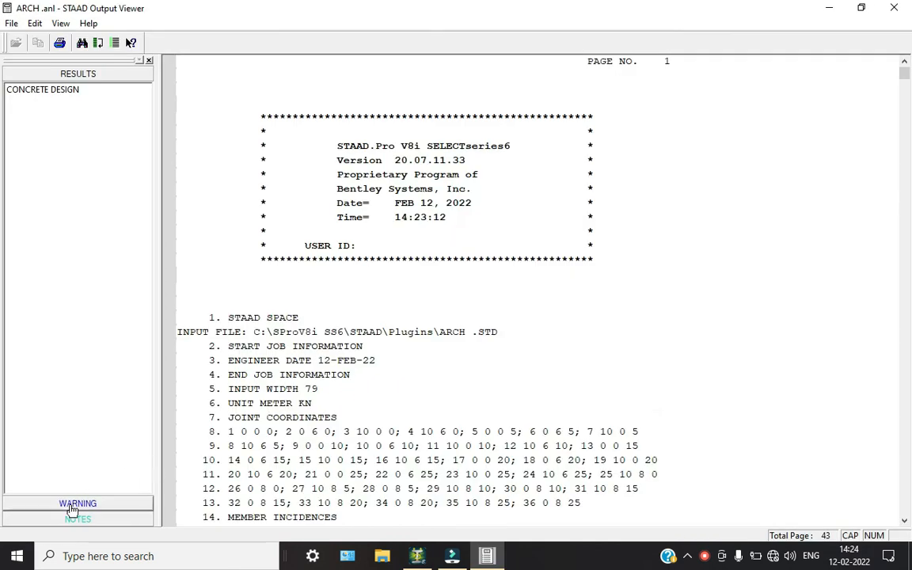
pyautogui.click(89, 520)
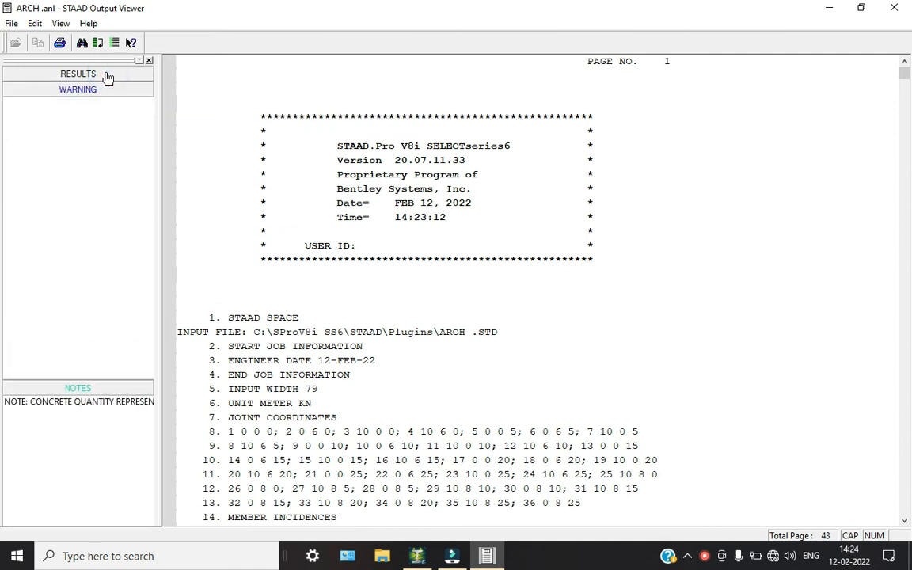
pyautogui.click(47, 90)
pyautogui.scroll(-6, 251, 253)
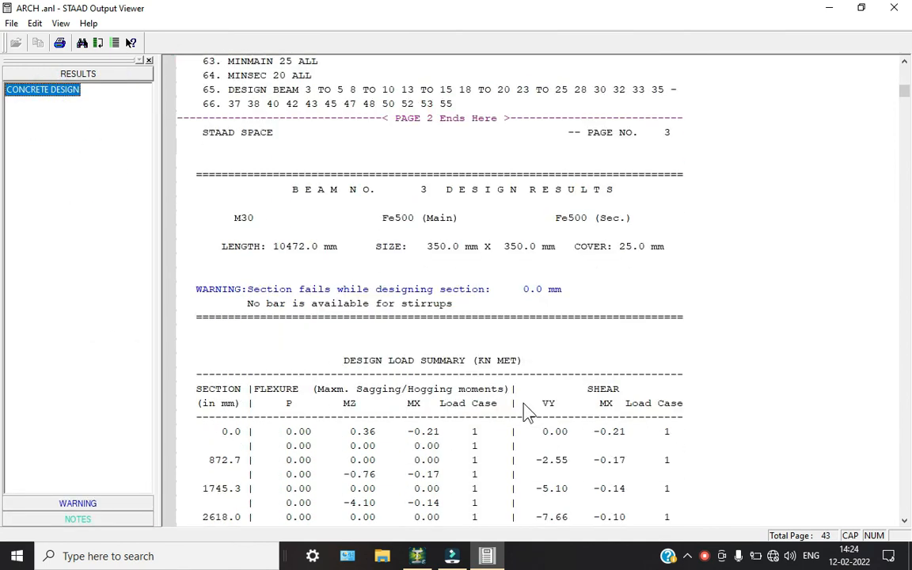
pyautogui.scroll(-14, 420, 197)
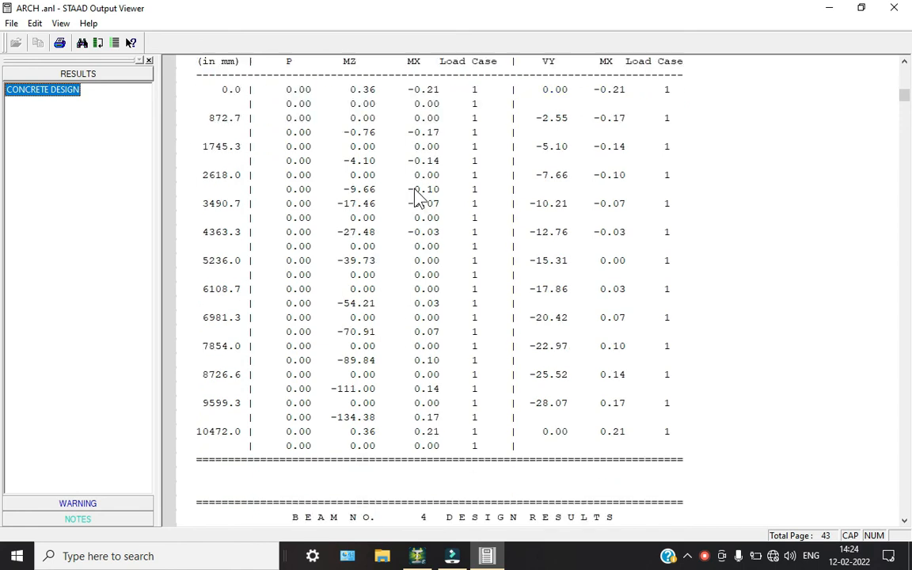
pyautogui.scroll(-7, 419, 198)
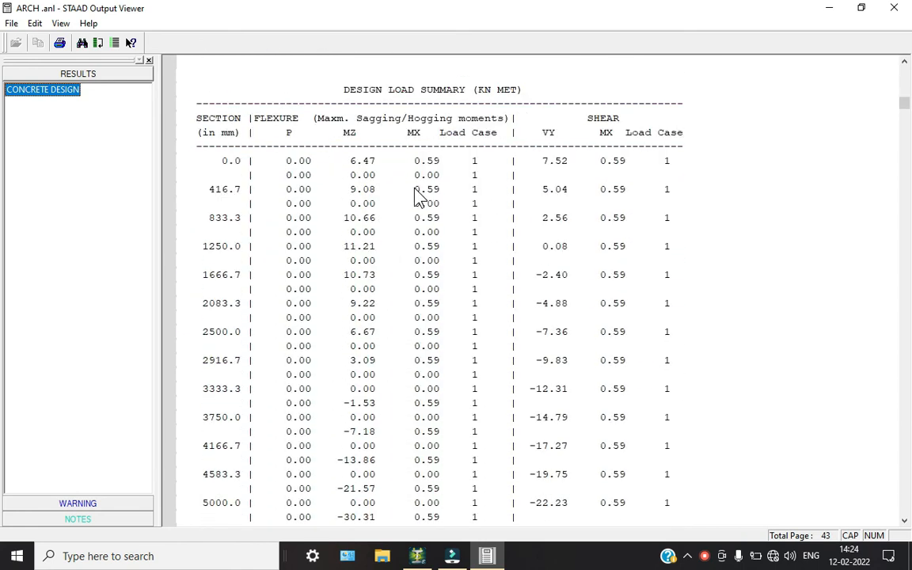
pyautogui.scroll(5, 417, 194)
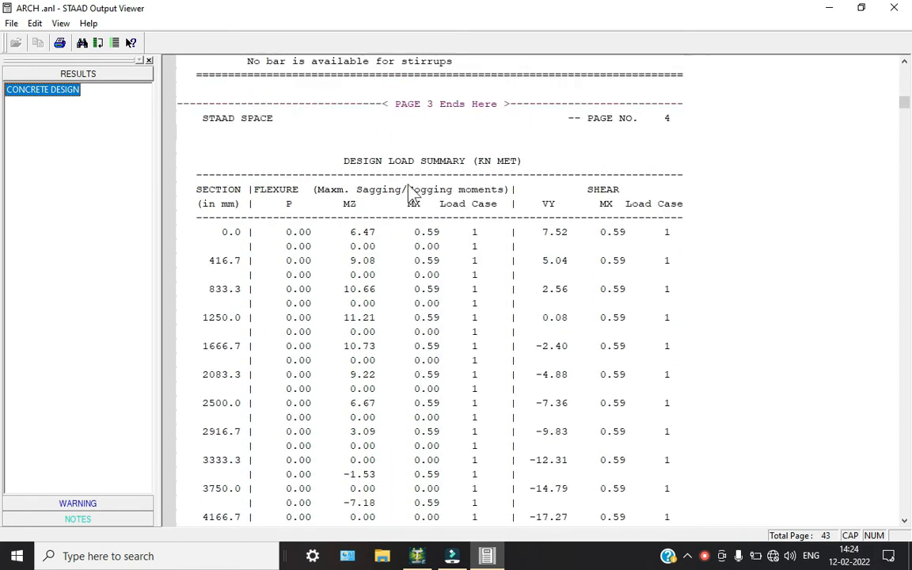
pyautogui.scroll(-5, 392, 222)
pyautogui.scroll(-17, 385, 222)
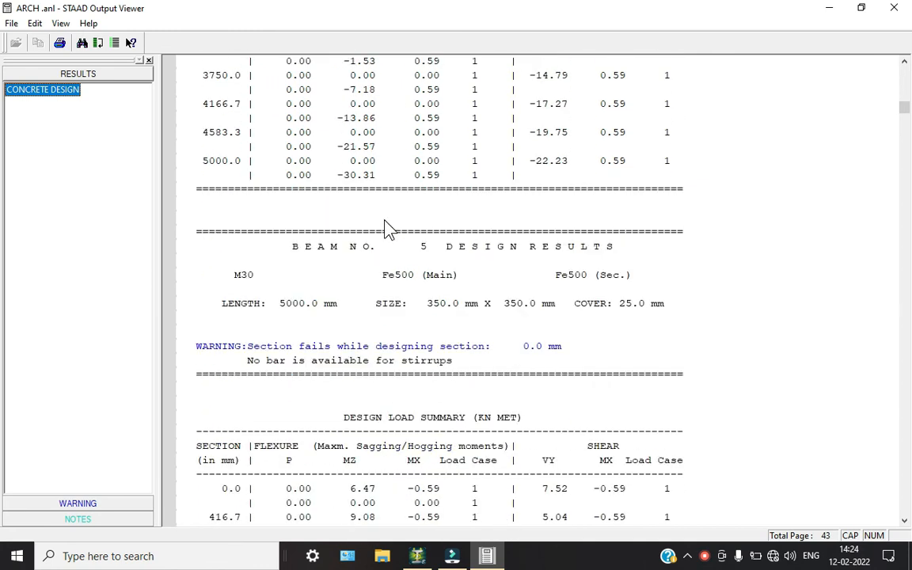
pyautogui.scroll(-13, 388, 221)
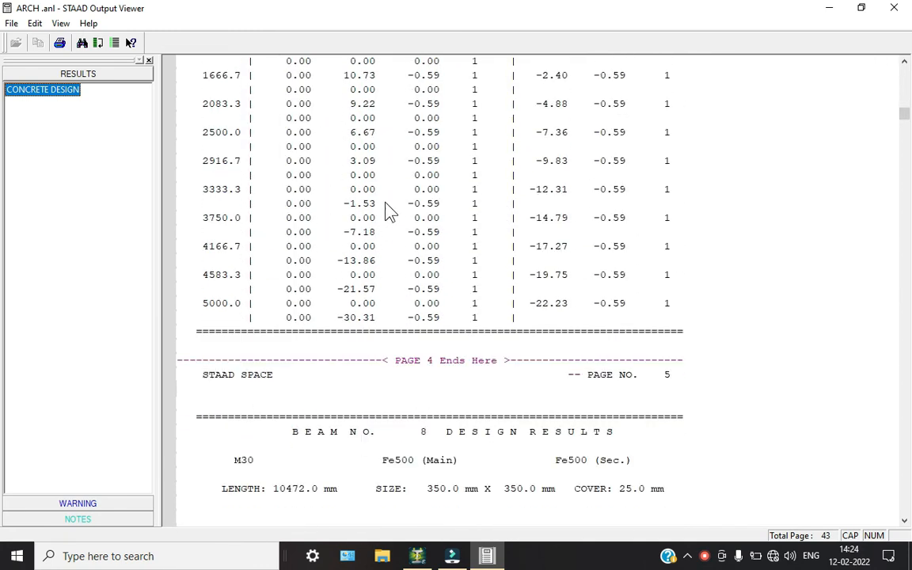
pyautogui.scroll(-12, 388, 212)
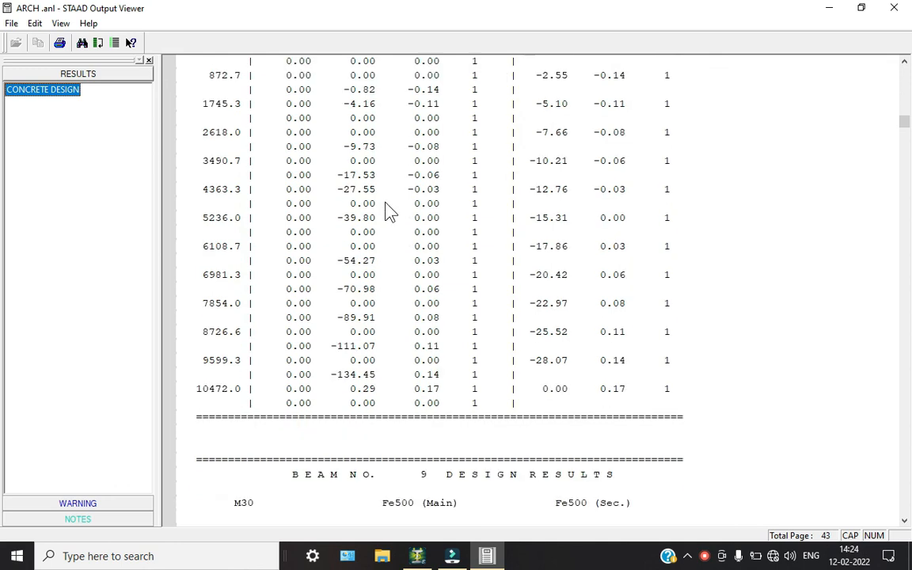
pyautogui.scroll(-1, 386, 202)
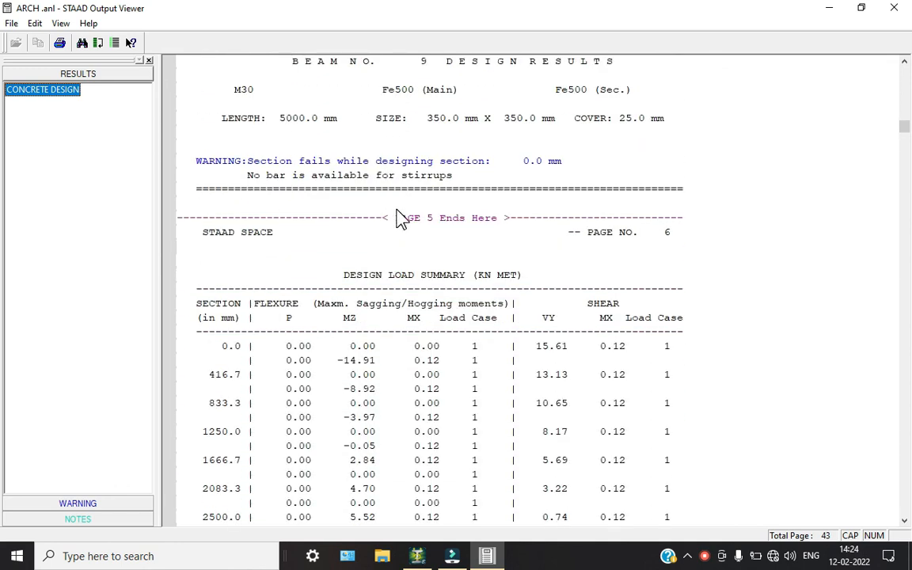
pyautogui.moveTo(556, 102); pyautogui.dragTo(463, 126)
pyautogui.scroll(-2, 425, 249)
pyautogui.scroll(-9, 425, 257)
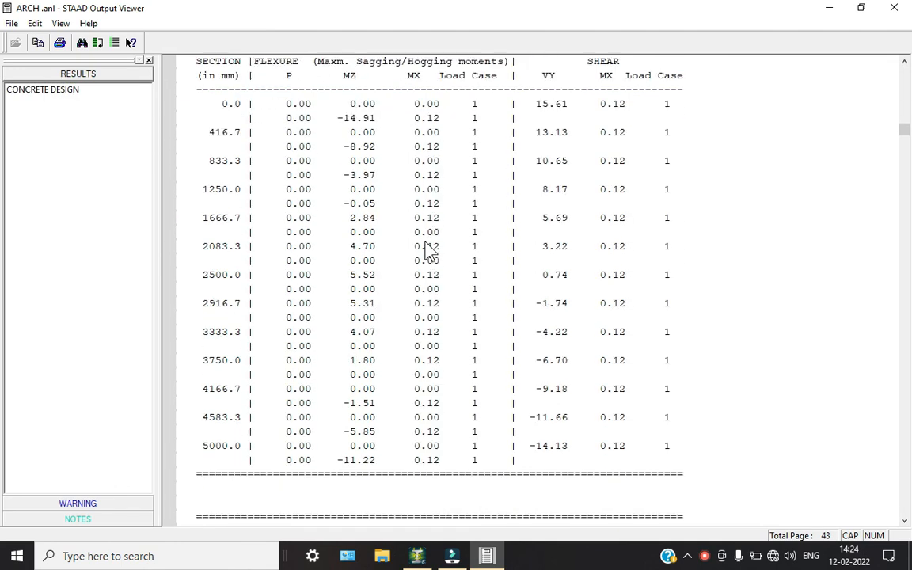
pyautogui.click(898, 11)
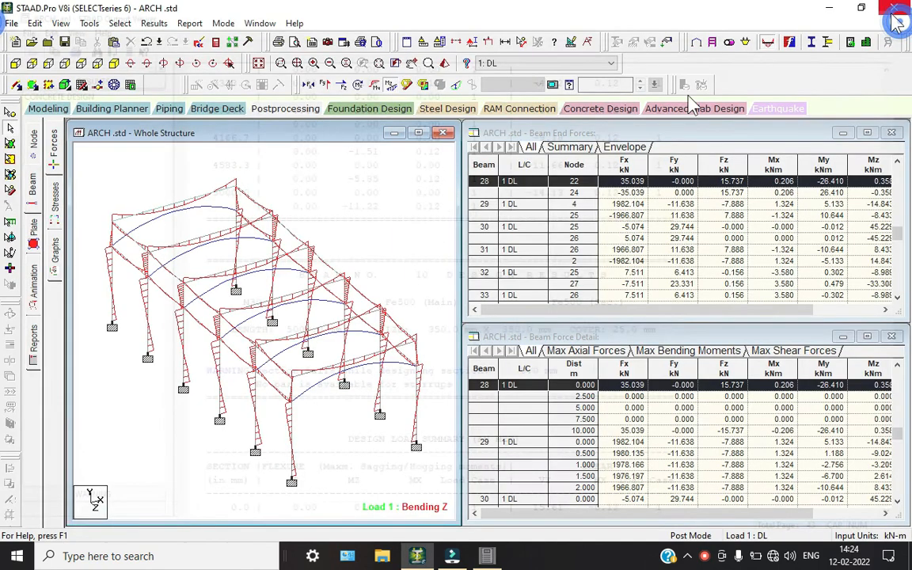
# Step: Show the whole structure as a 3D rendering and inspect its columns, arched beams and roof plates
pyautogui.click(447, 63)
pyautogui.scroll(2, 486, 280)
pyautogui.click(737, 133)
pyautogui.moveTo(467, 311); pyautogui.dragTo(669, 366)
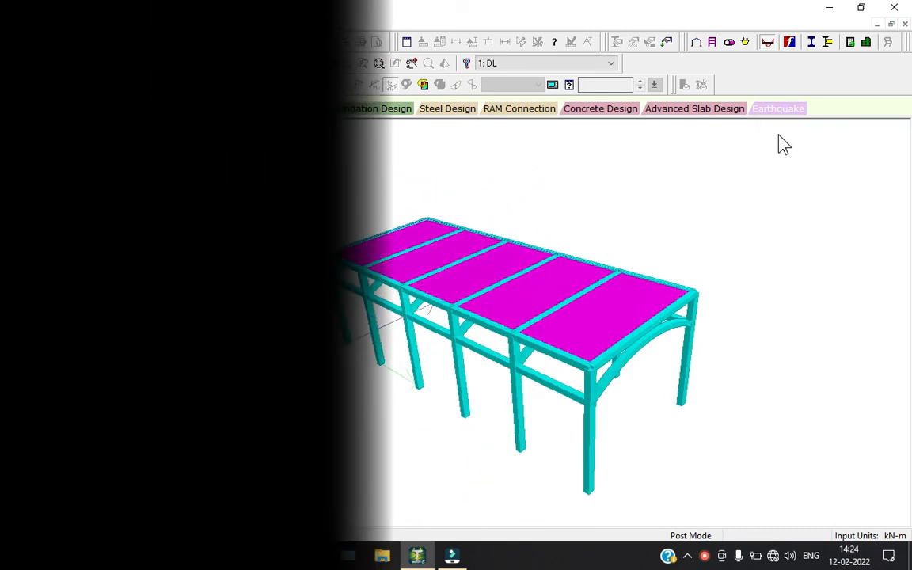